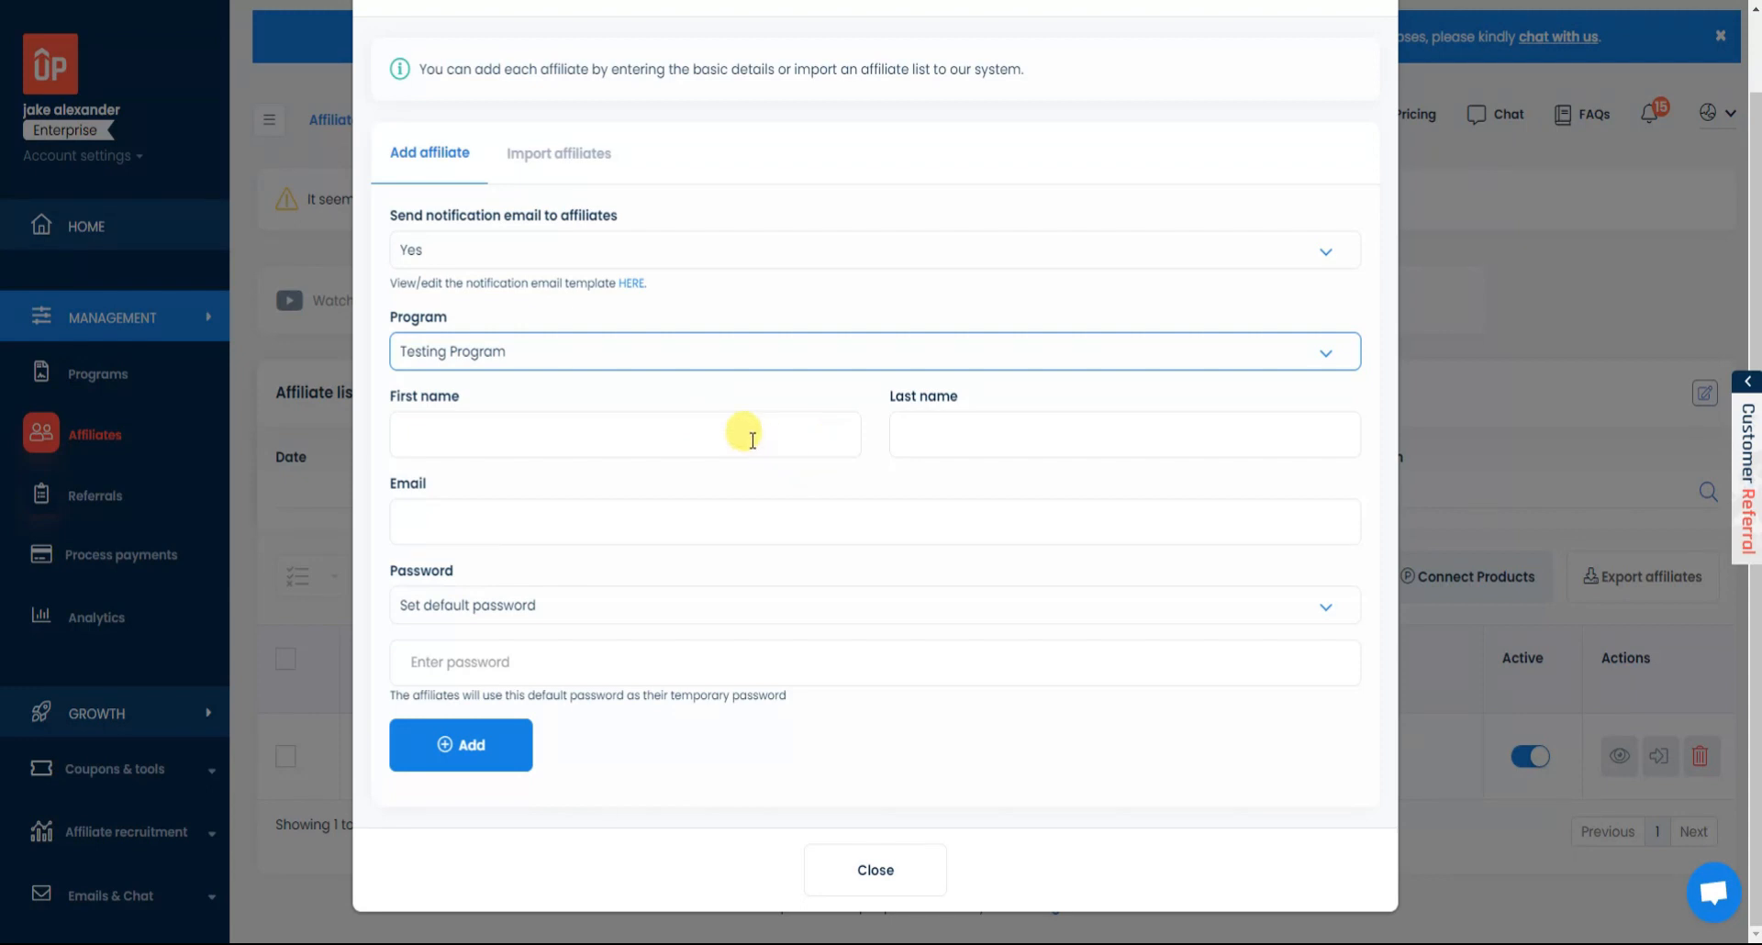
Enter the new affiliate's first name, last name and email address.
left_click(752, 438)
type("john")
key("Tab")
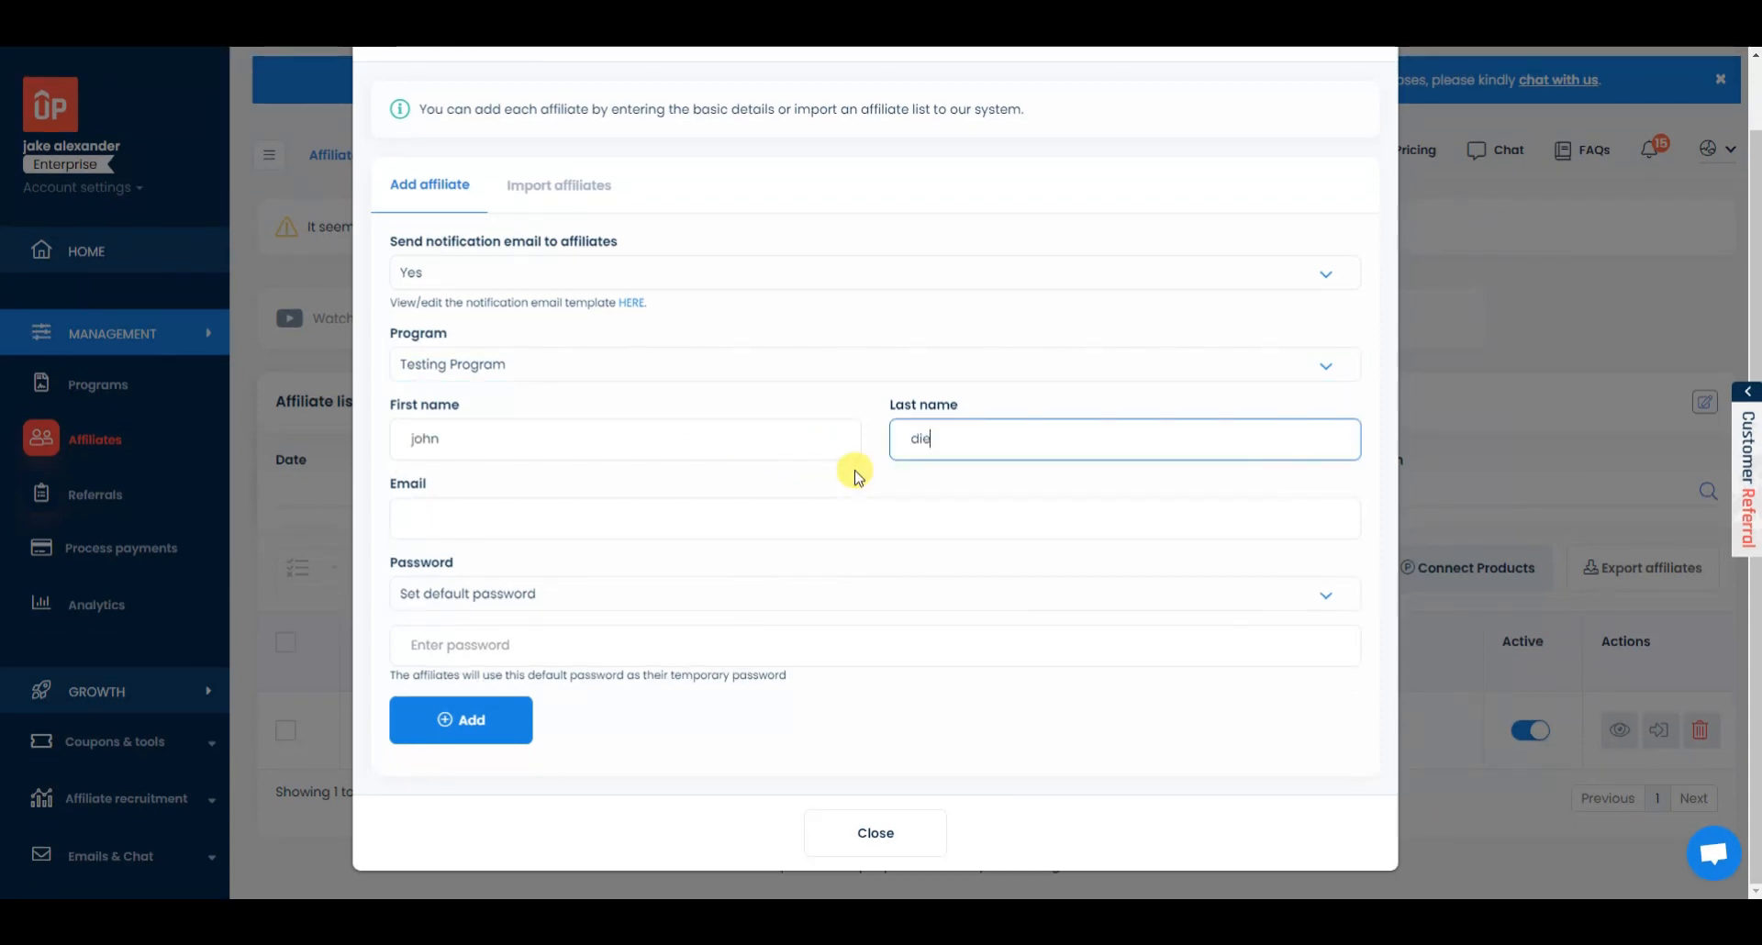
left_click(714, 508)
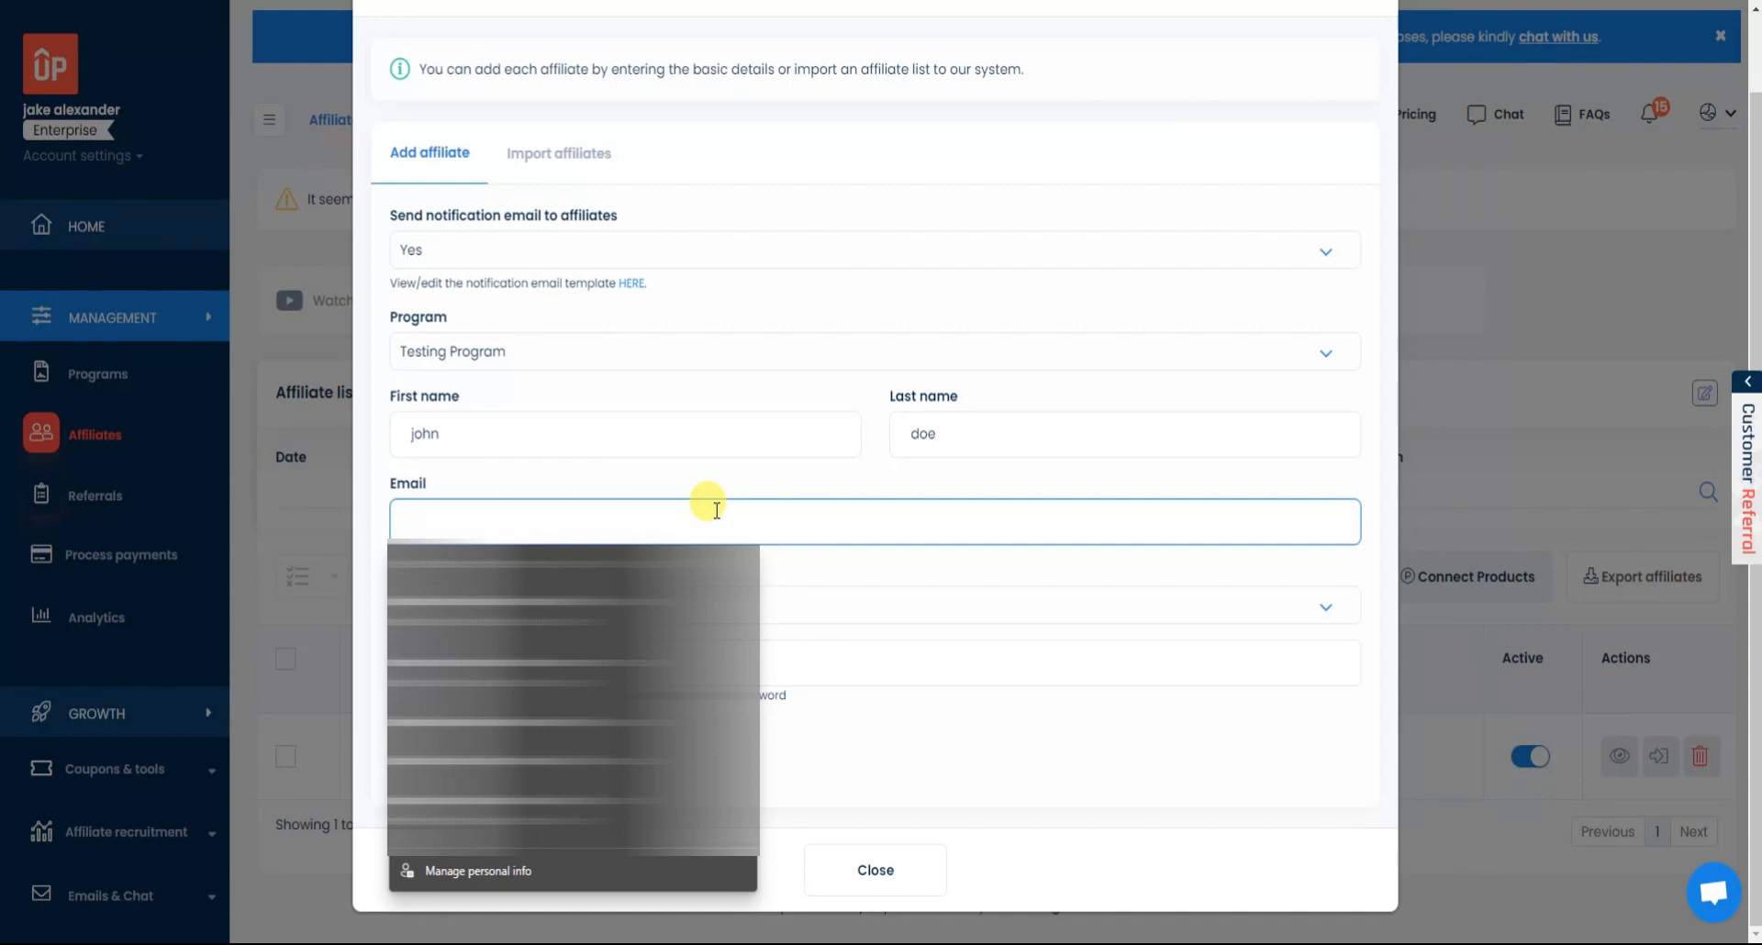
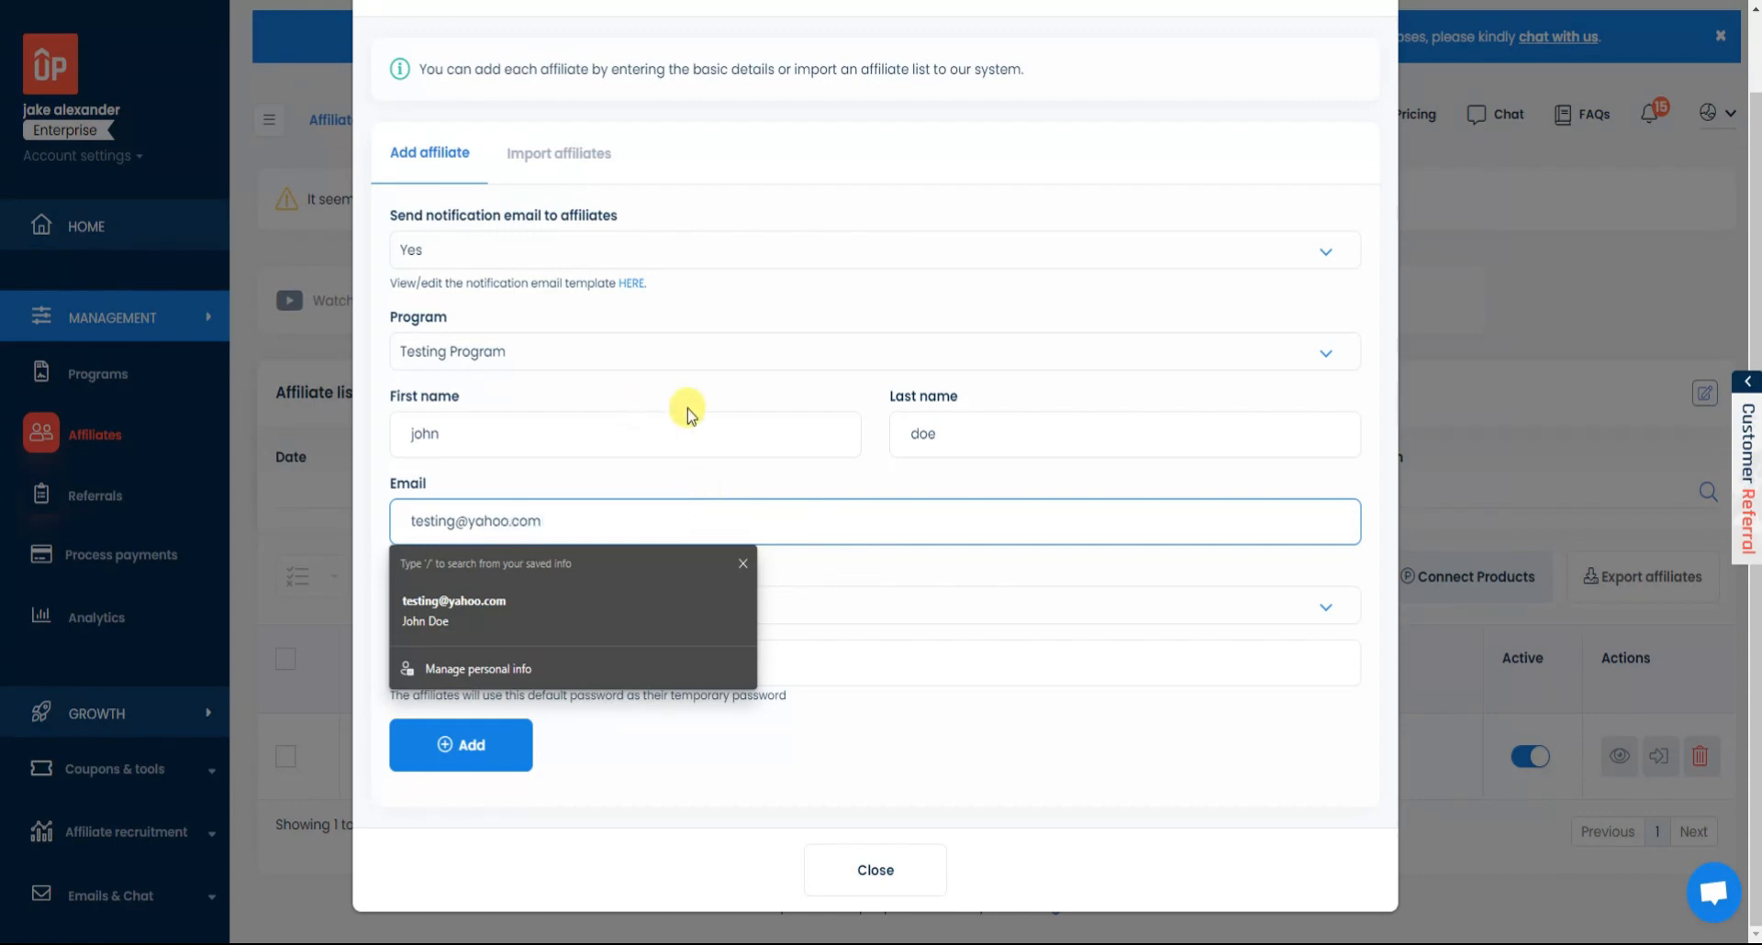
left_click(842, 570)
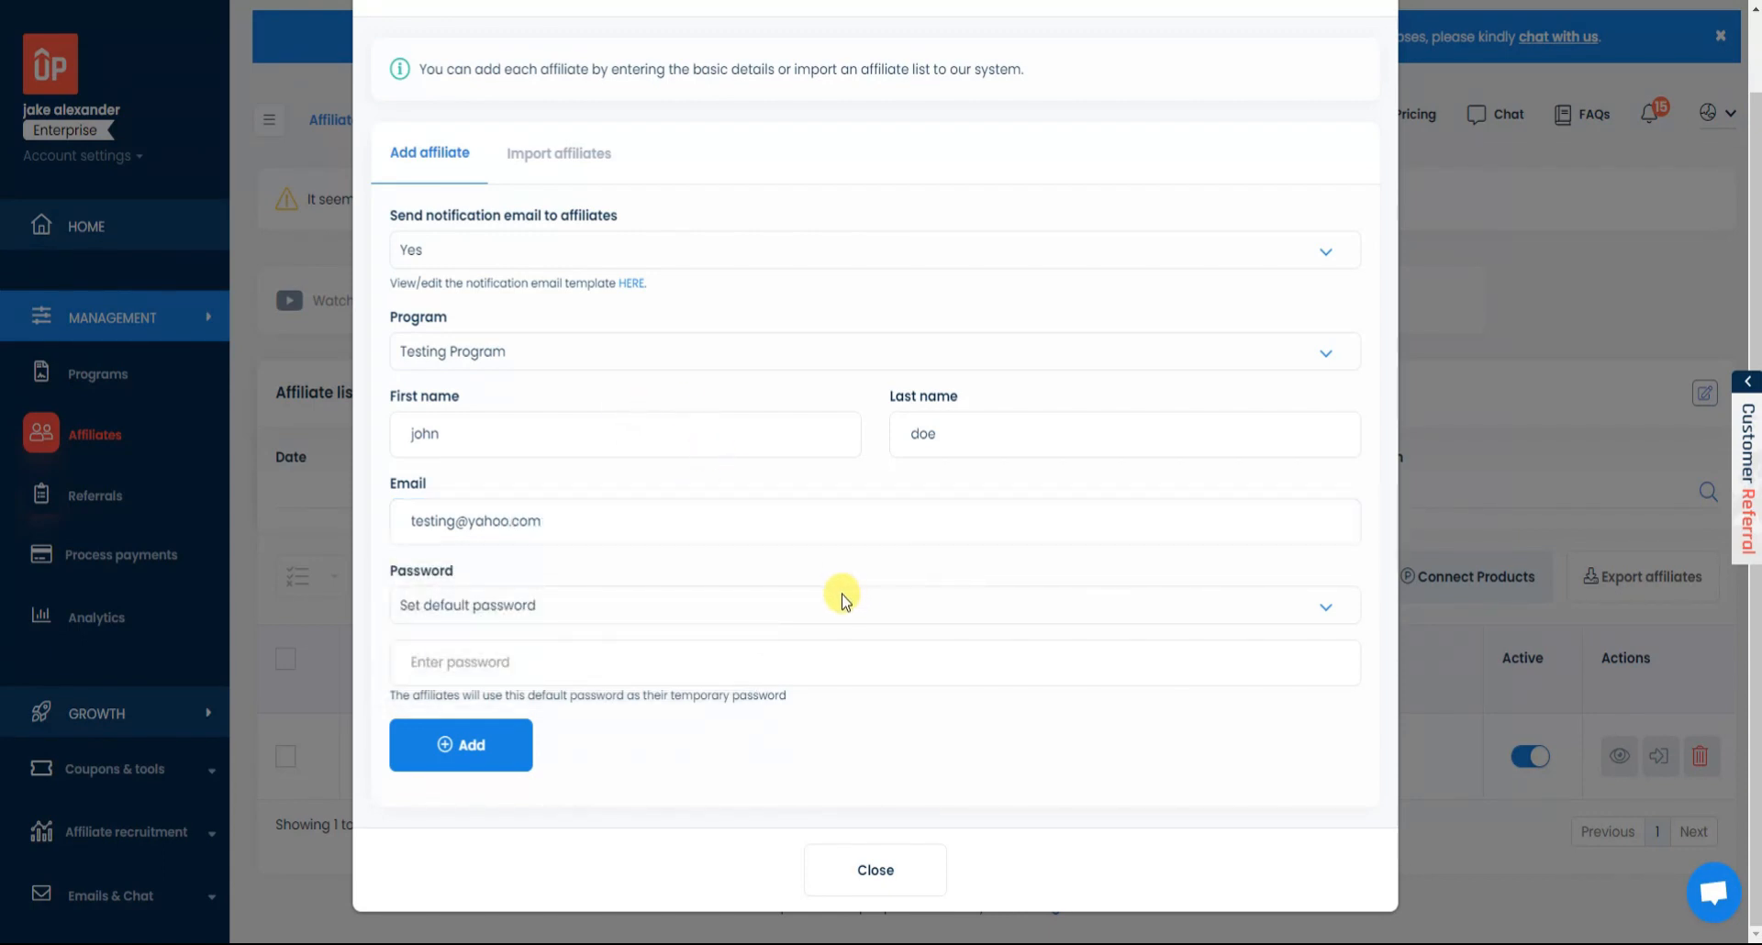
Add the affiliate with an auto-generated password, then go to Import affiliates.
left_click(835, 603)
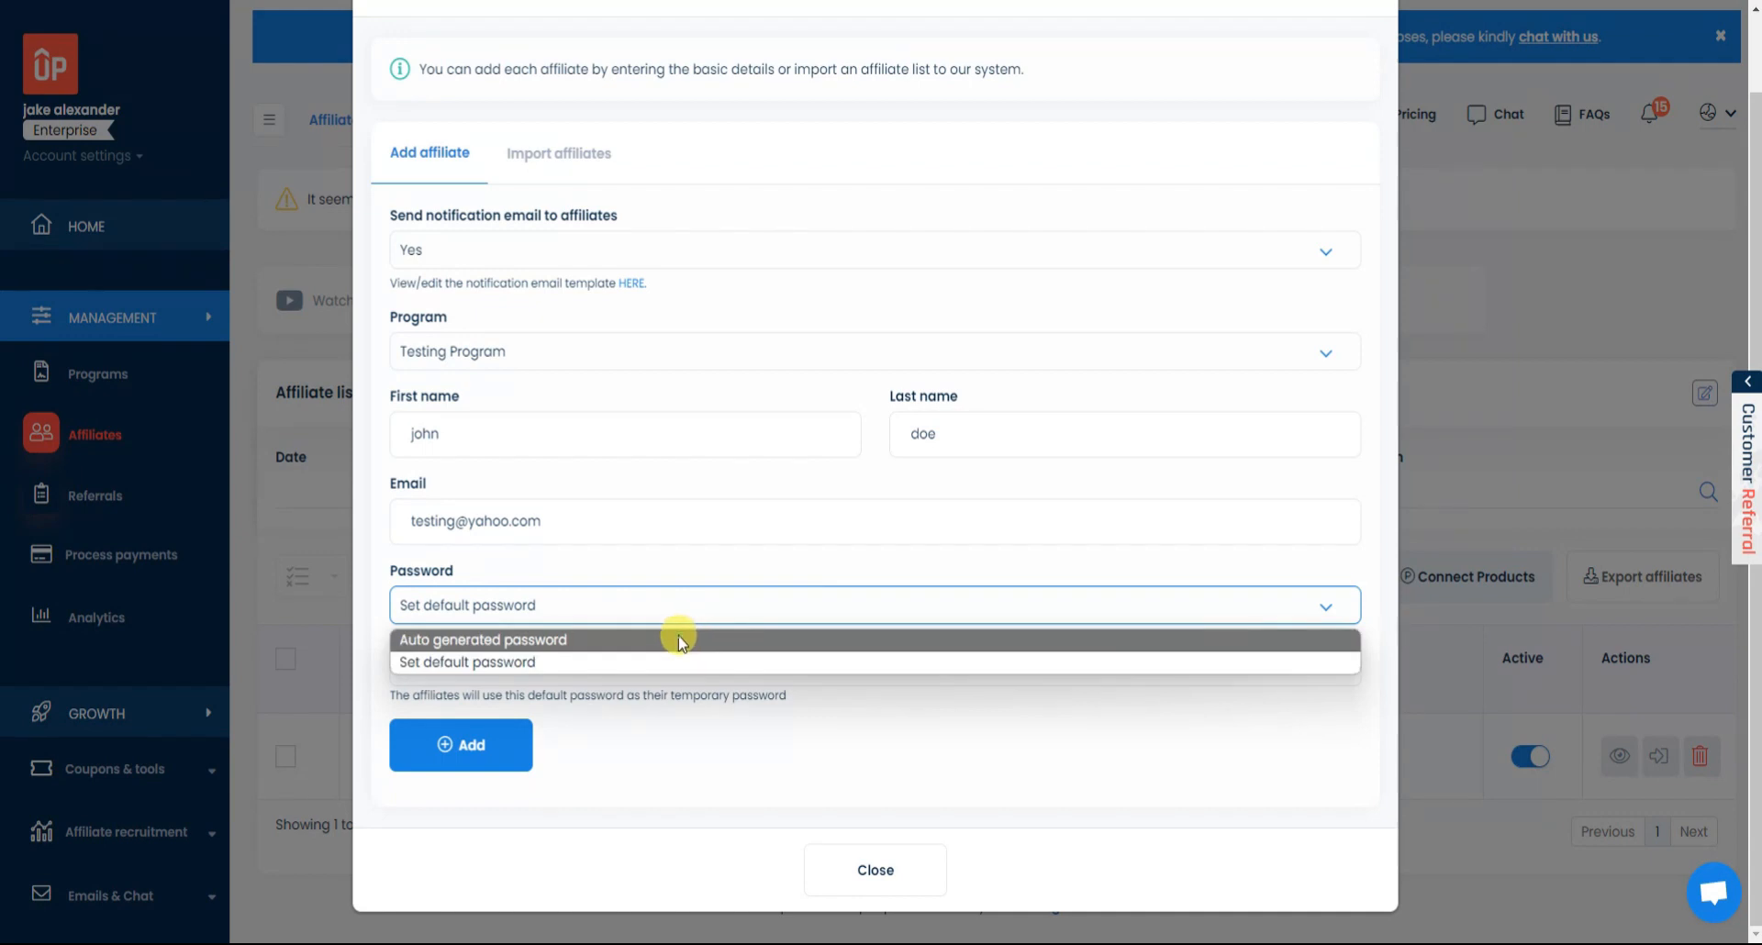
left_click(674, 635)
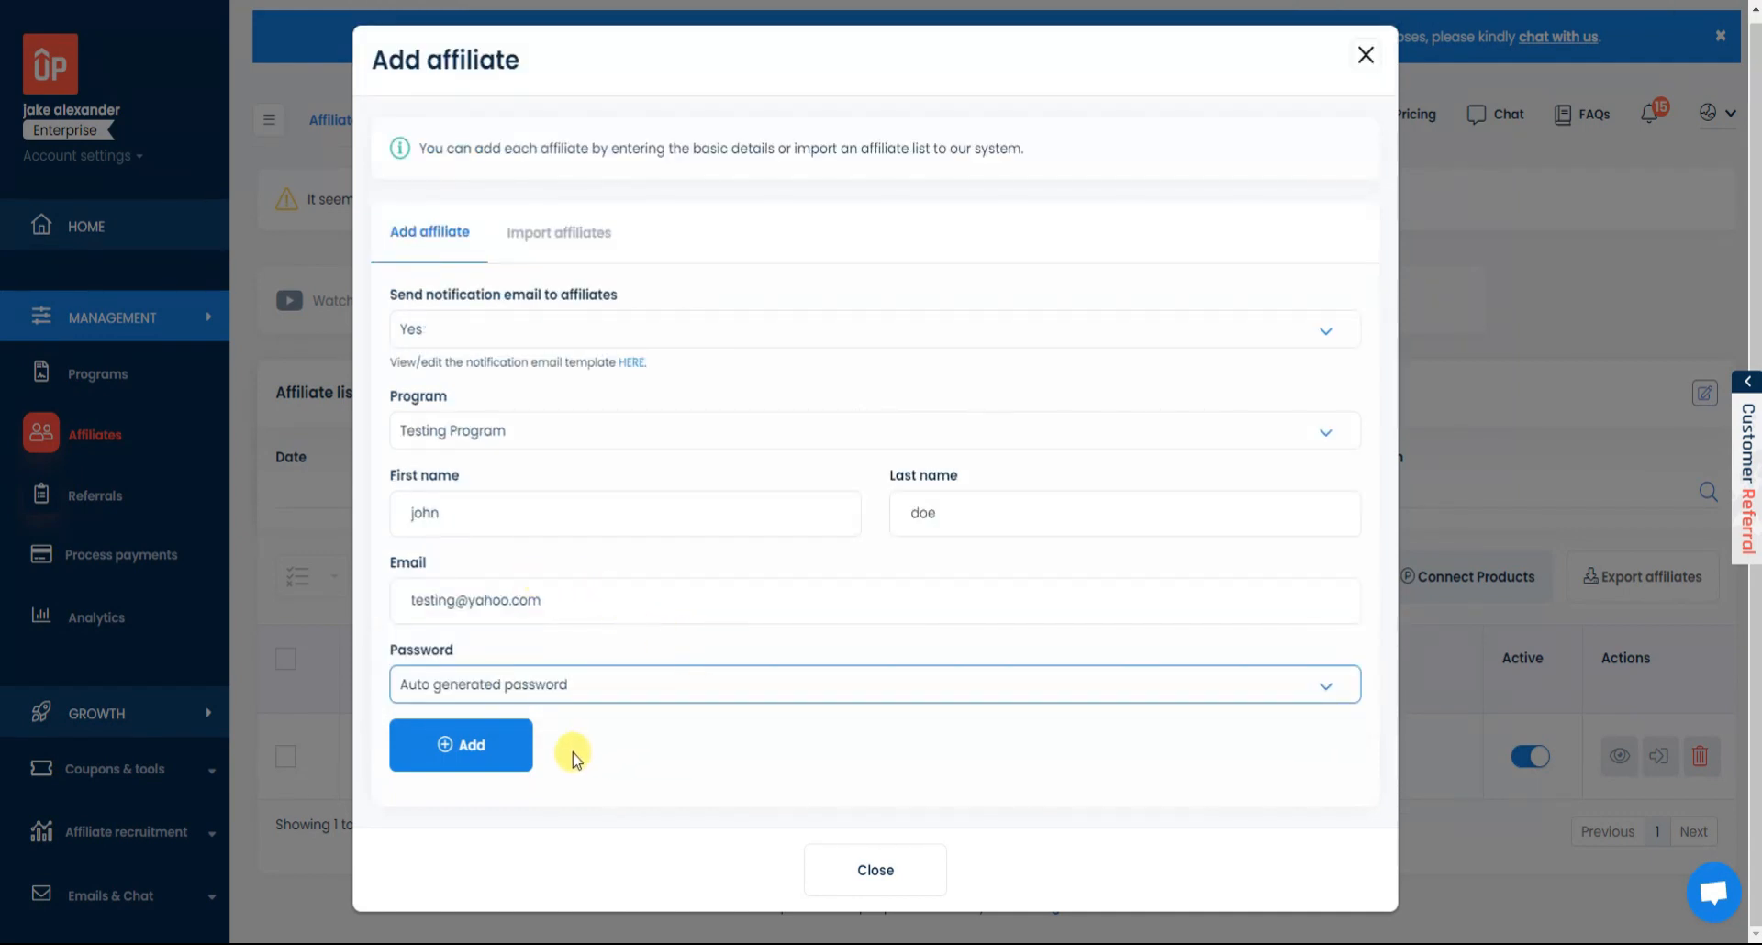
left_click(468, 751)
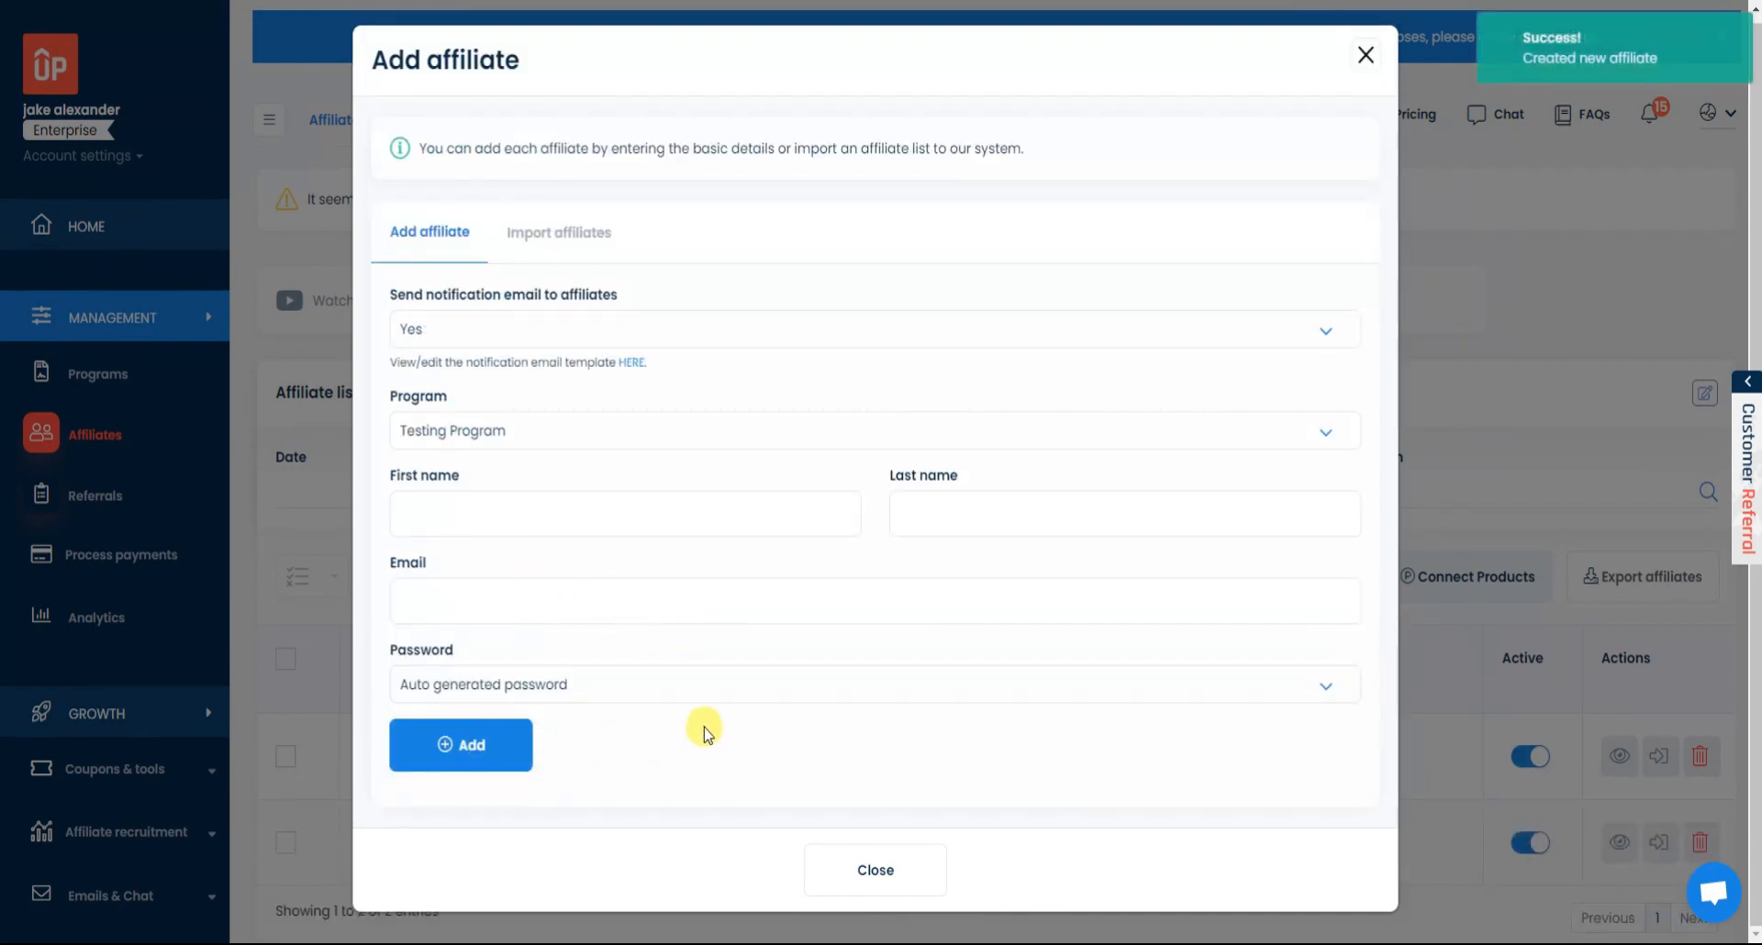
left_click(546, 240)
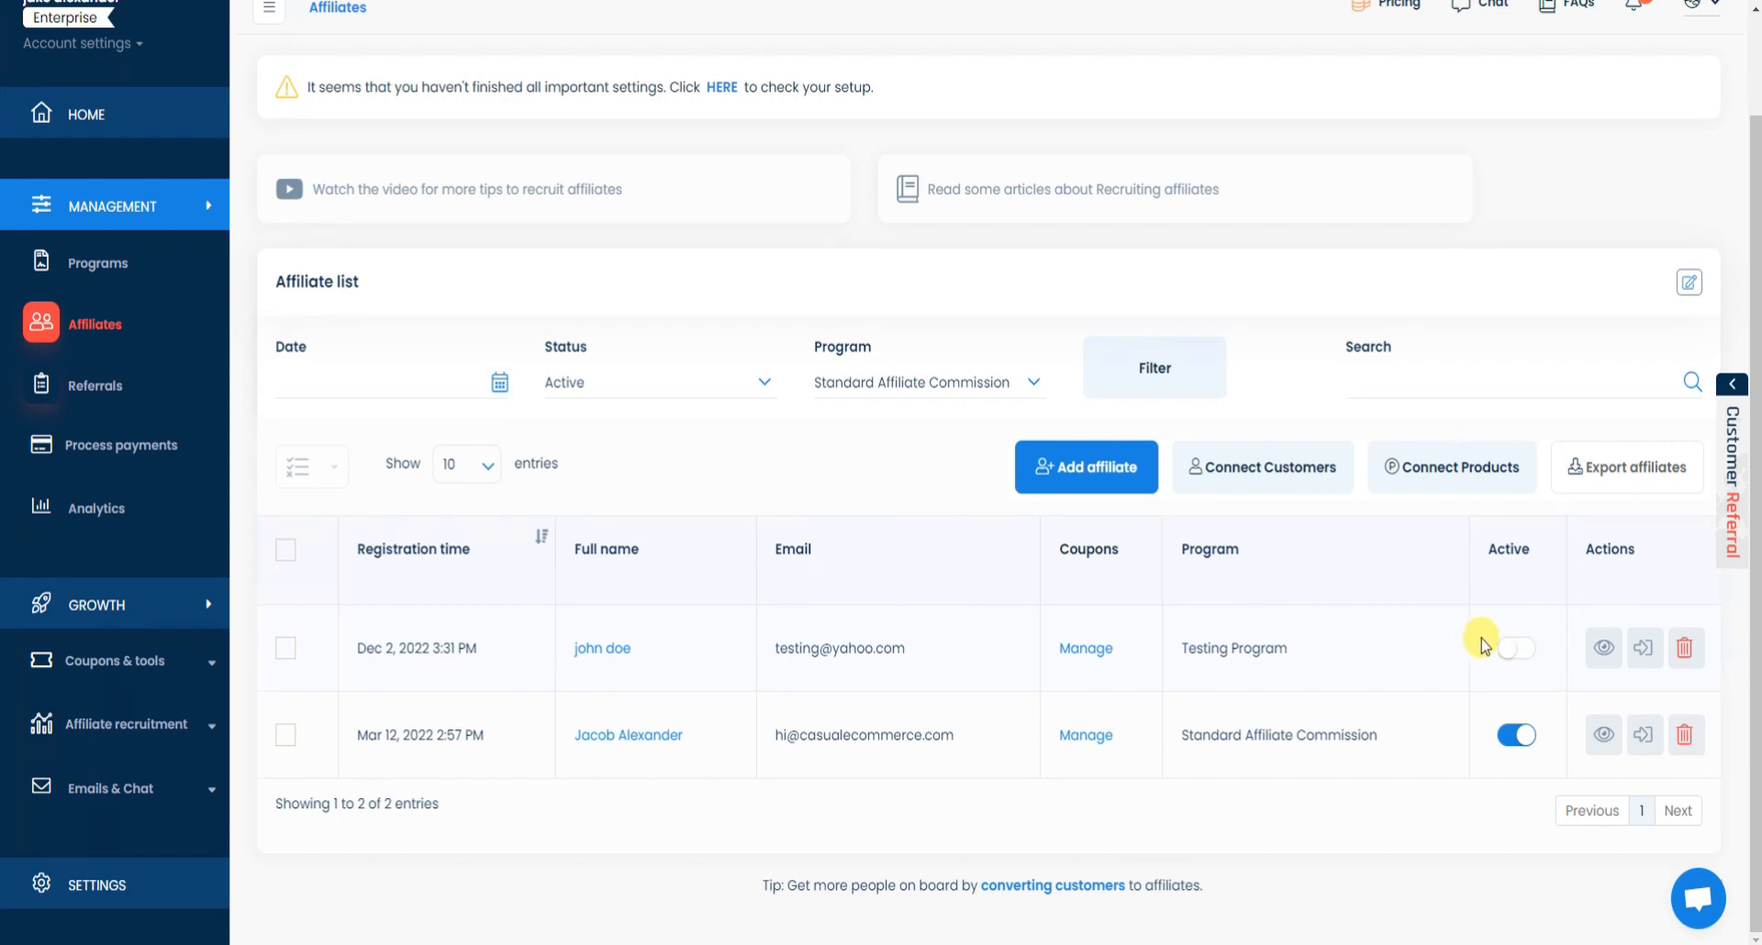
Activate the new affiliate and review its profile before closing it.
left_click(1527, 652)
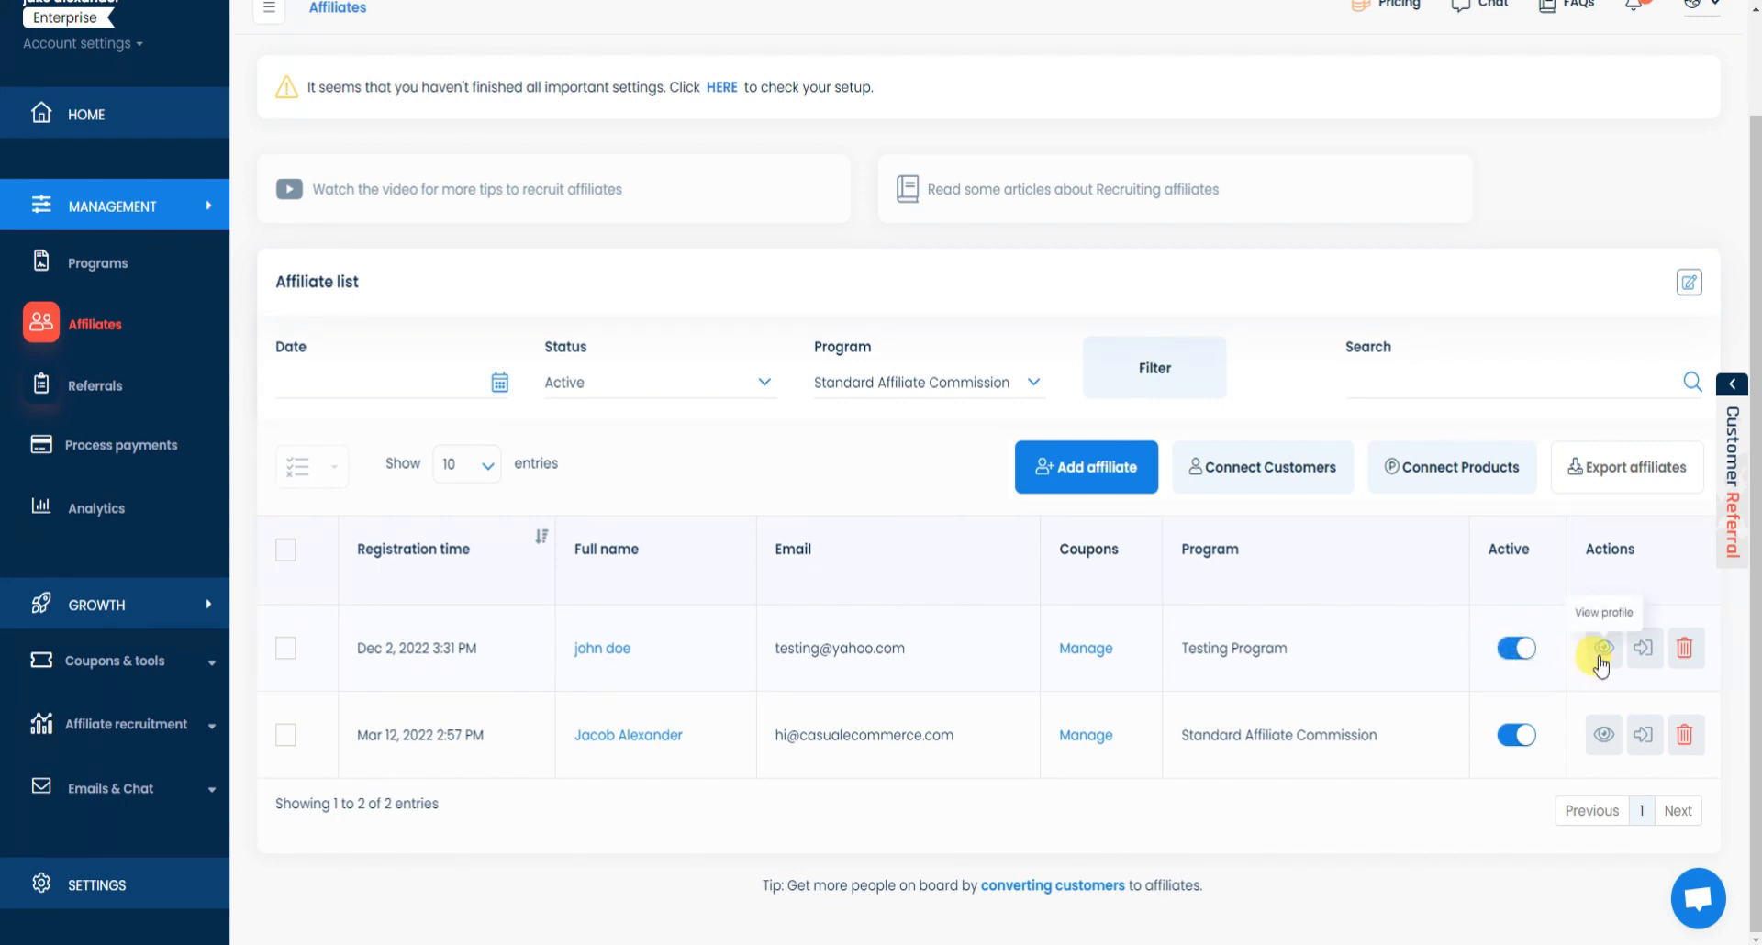
left_click(1601, 652)
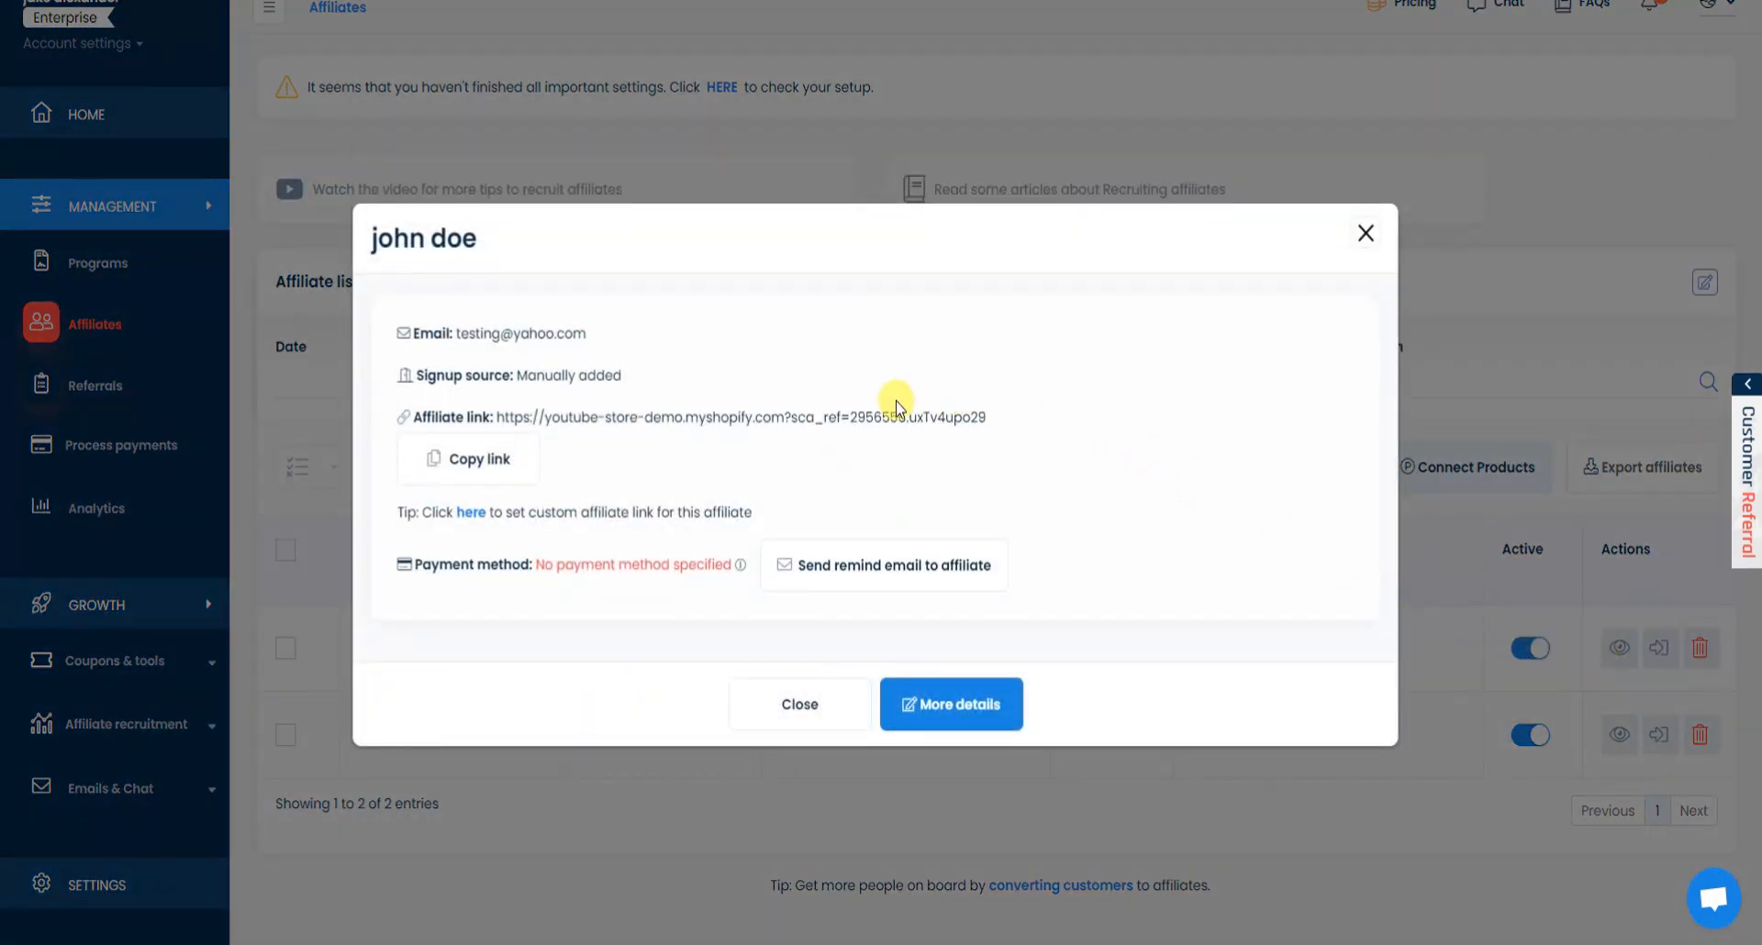
left_click(1363, 233)
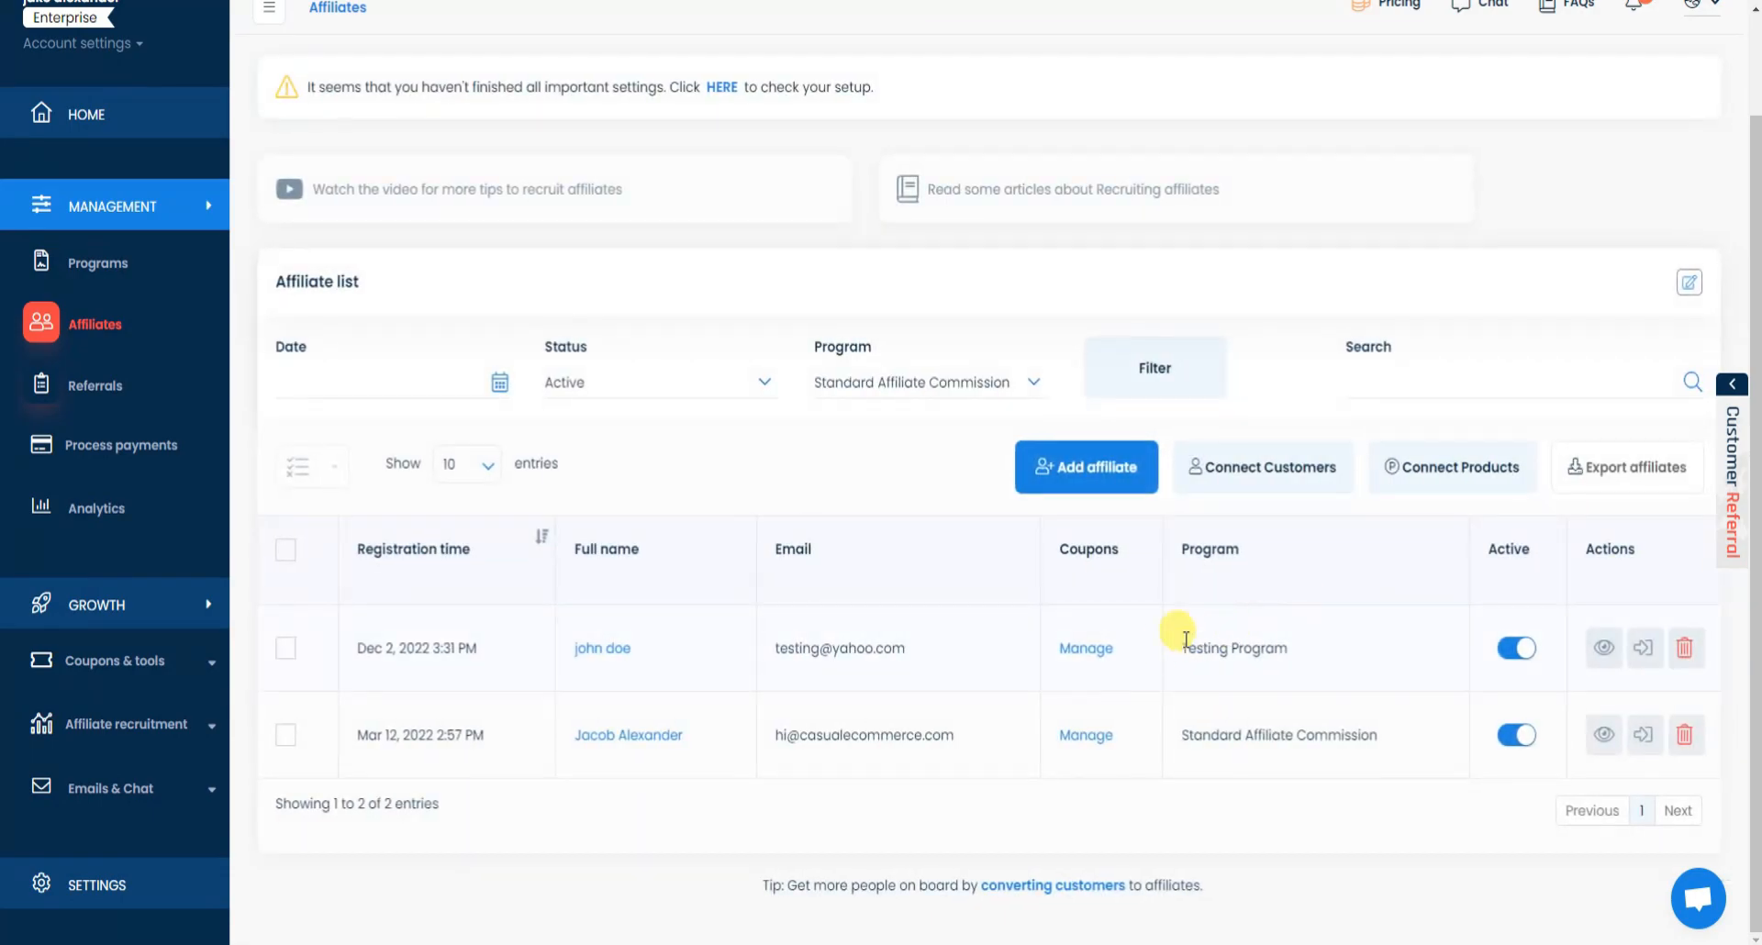
Start a coupon for the new affiliate with a Percentage discount of 10.
left_click(1088, 650)
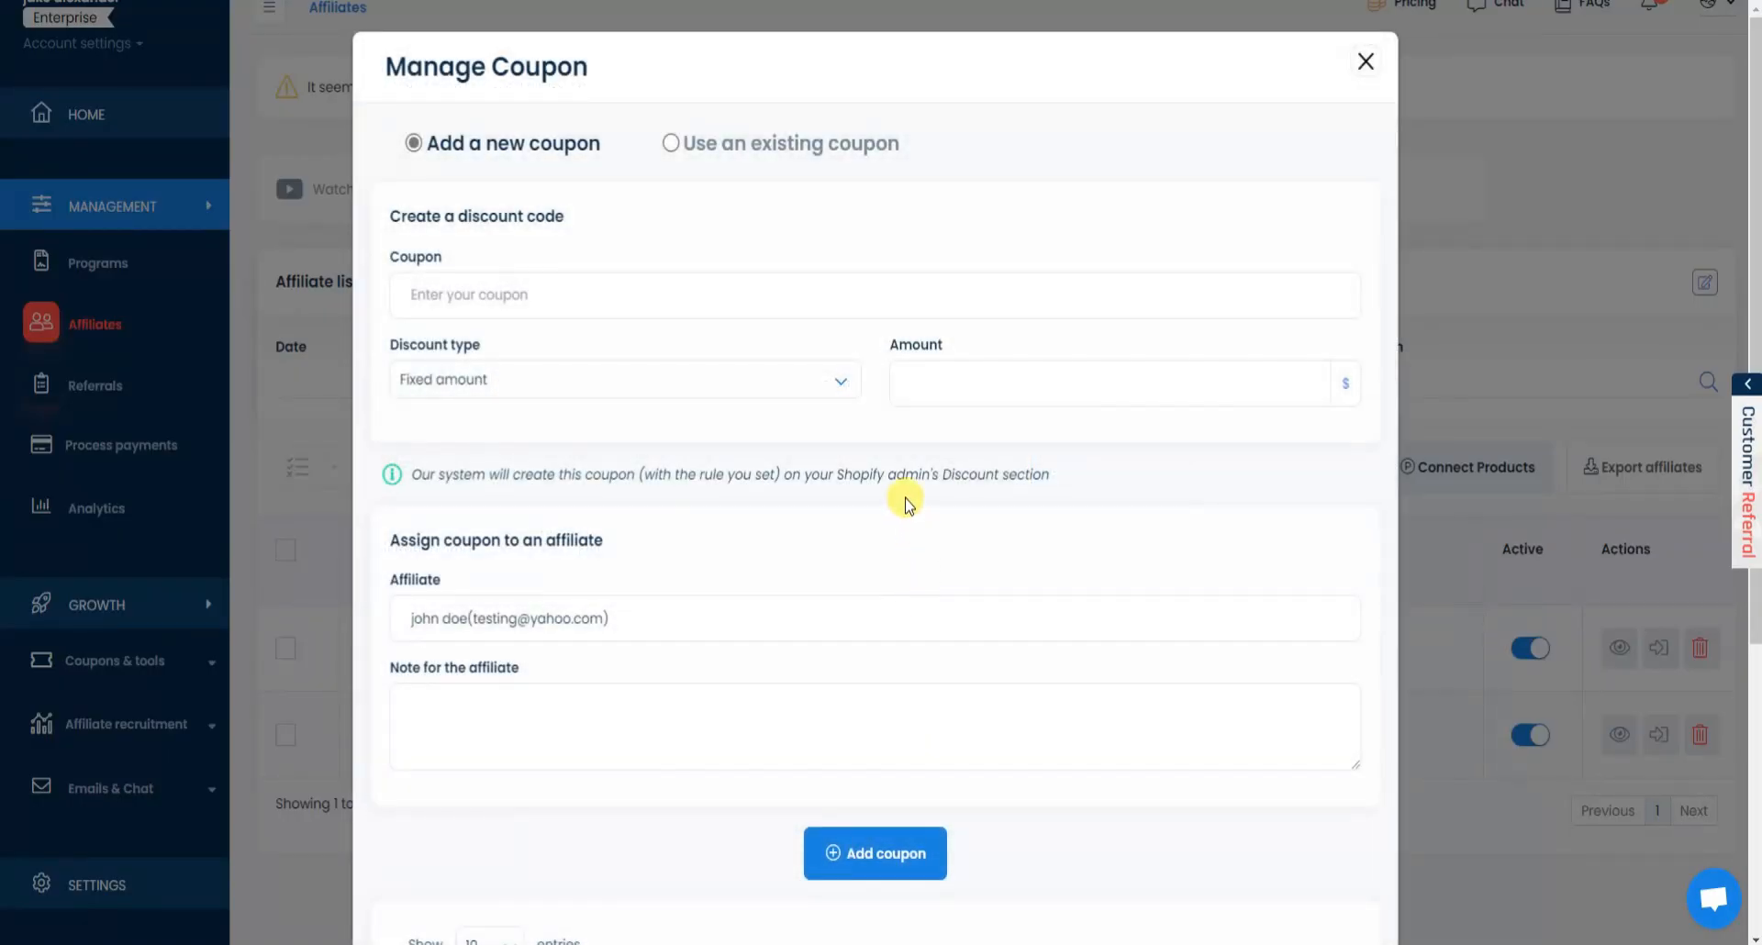
left_click(1054, 304)
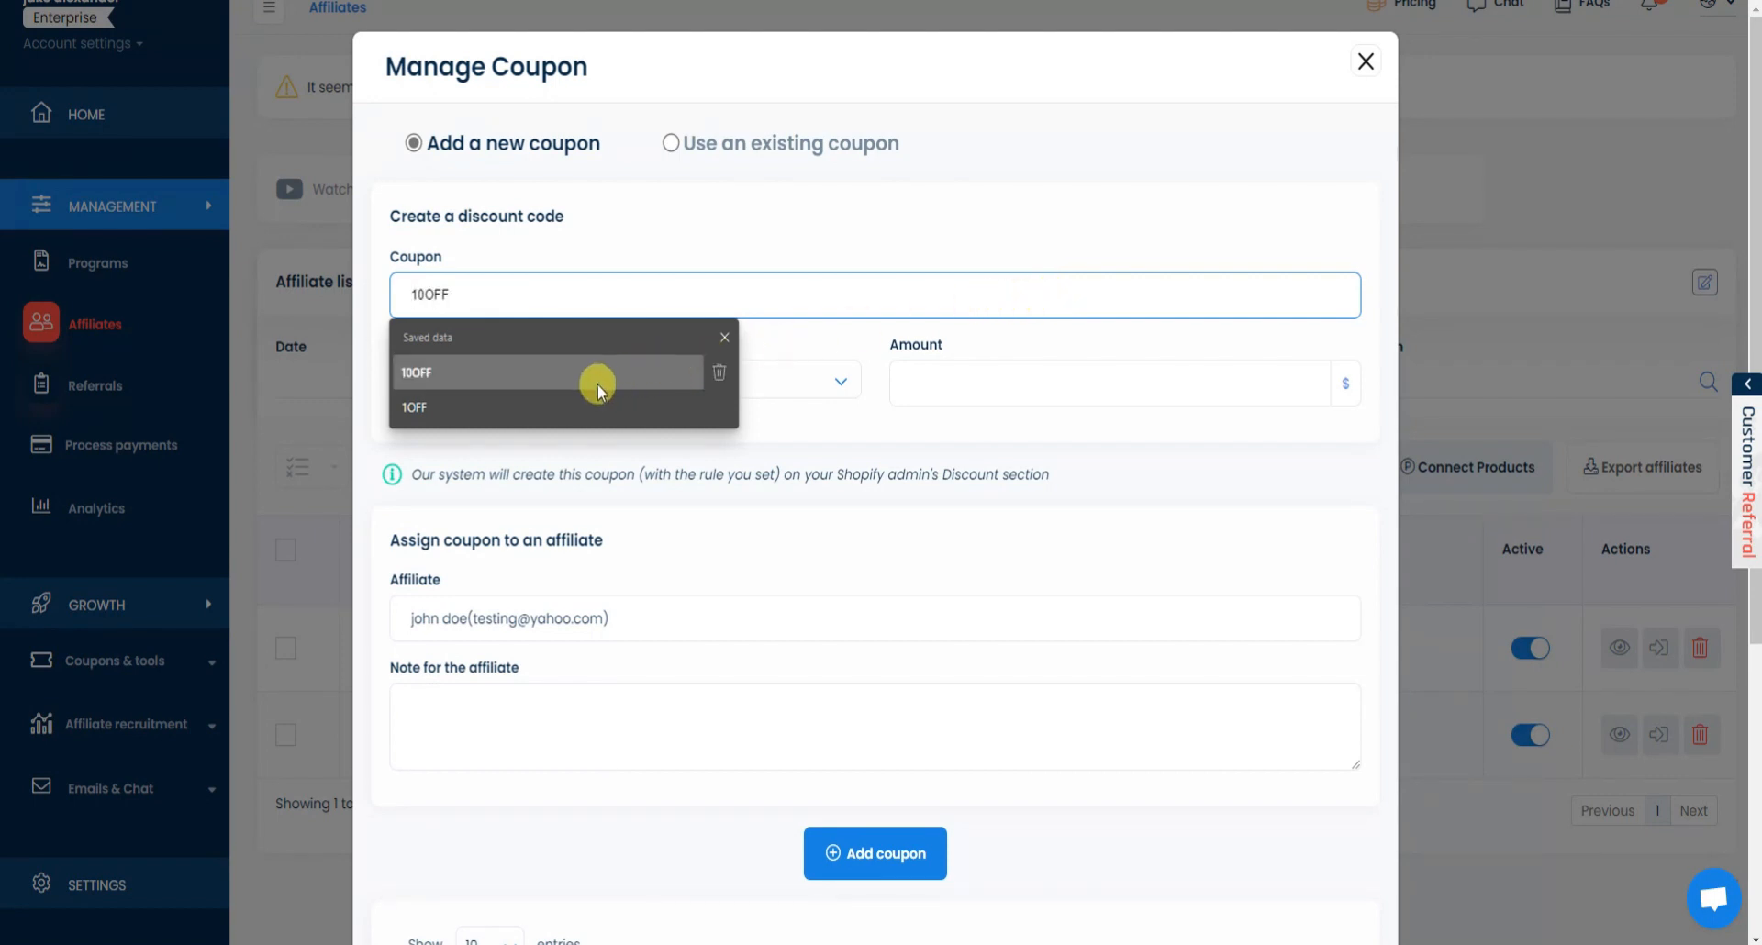
left_click(597, 390)
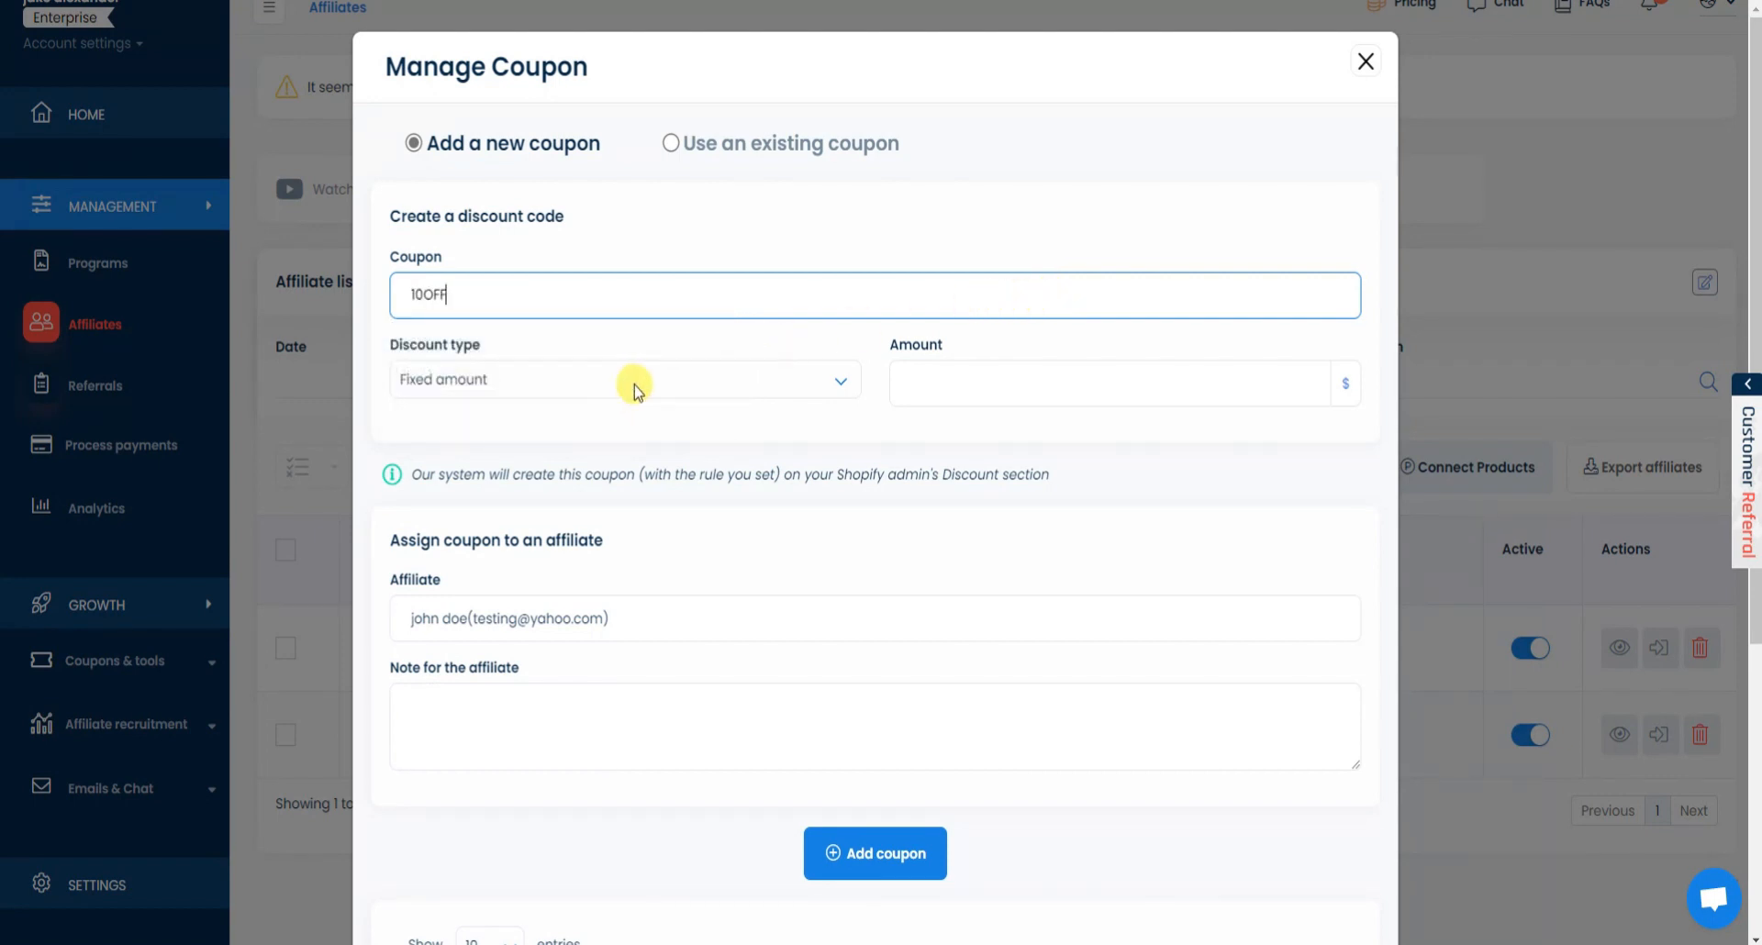
left_click(1015, 383)
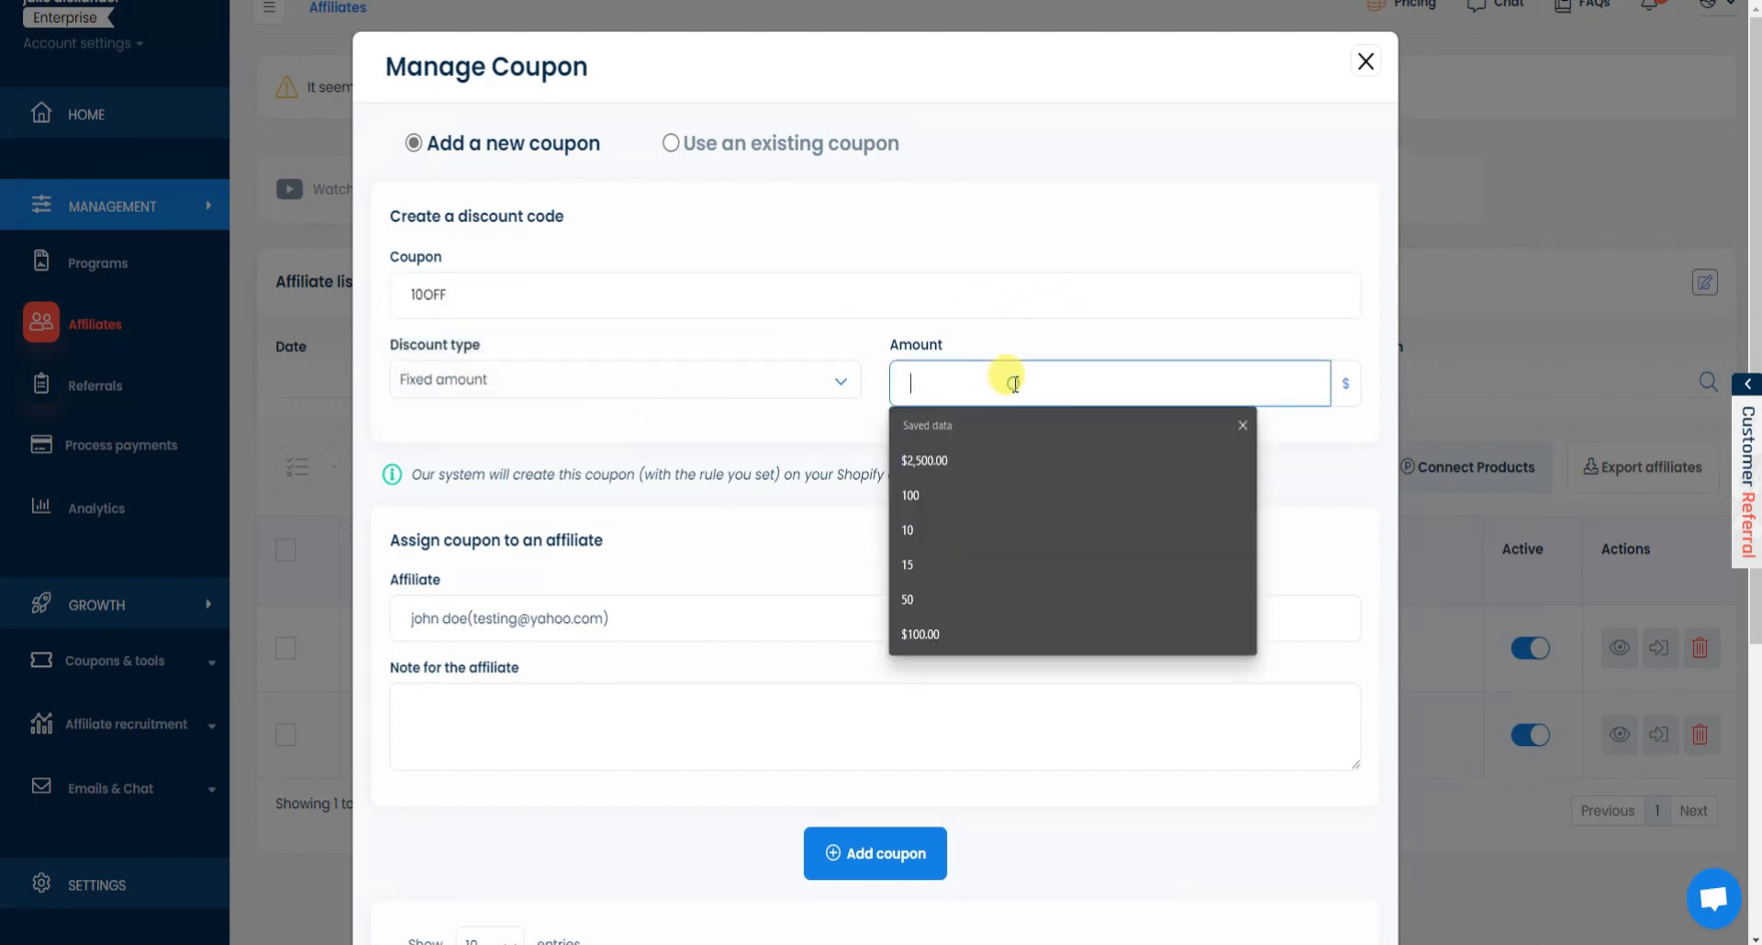
left_click(1345, 383)
left_click(1258, 376)
left_click(796, 385)
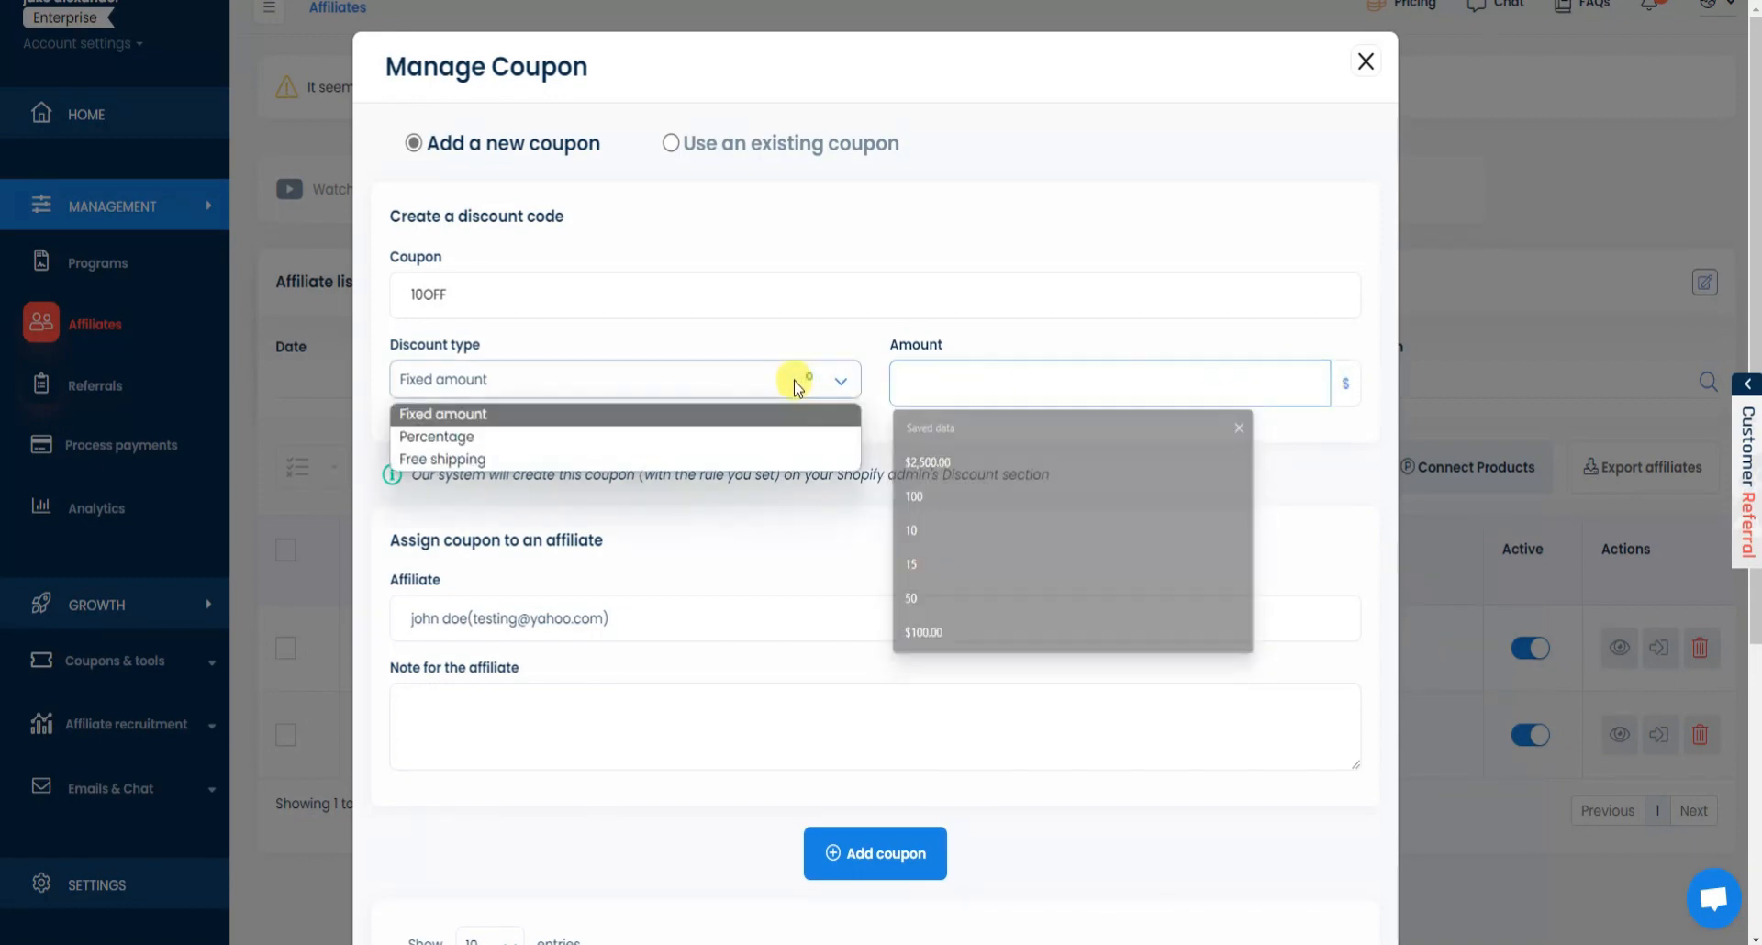
left_click(560, 436)
left_click(953, 385)
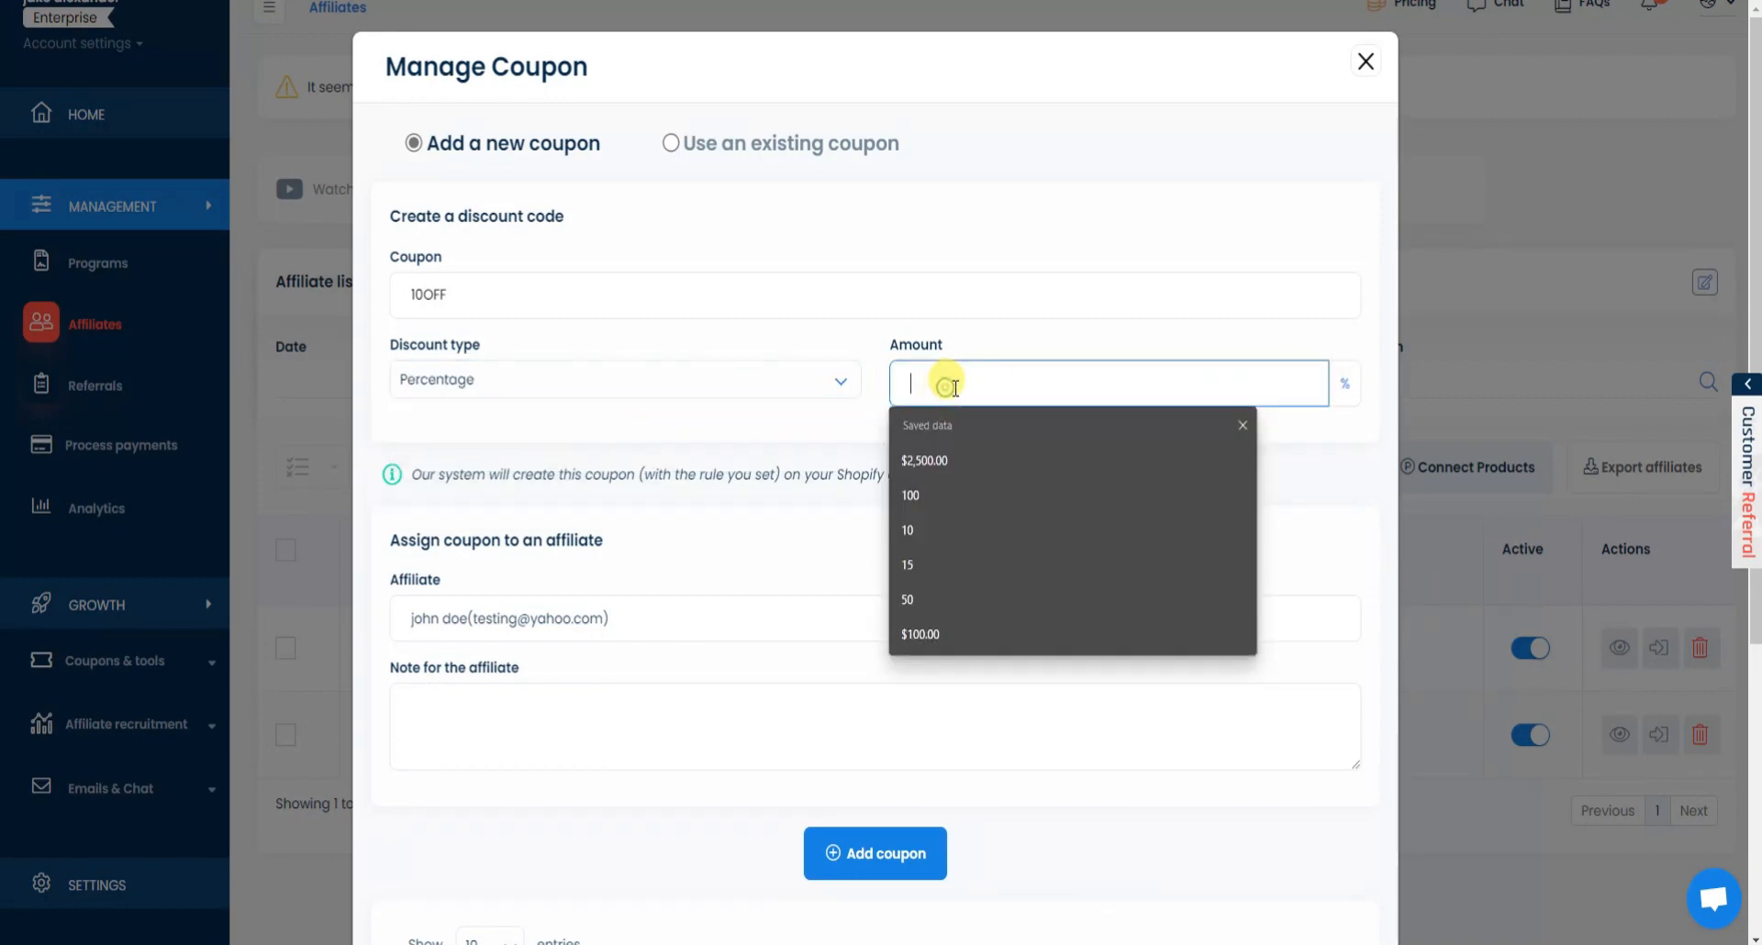
type("10")
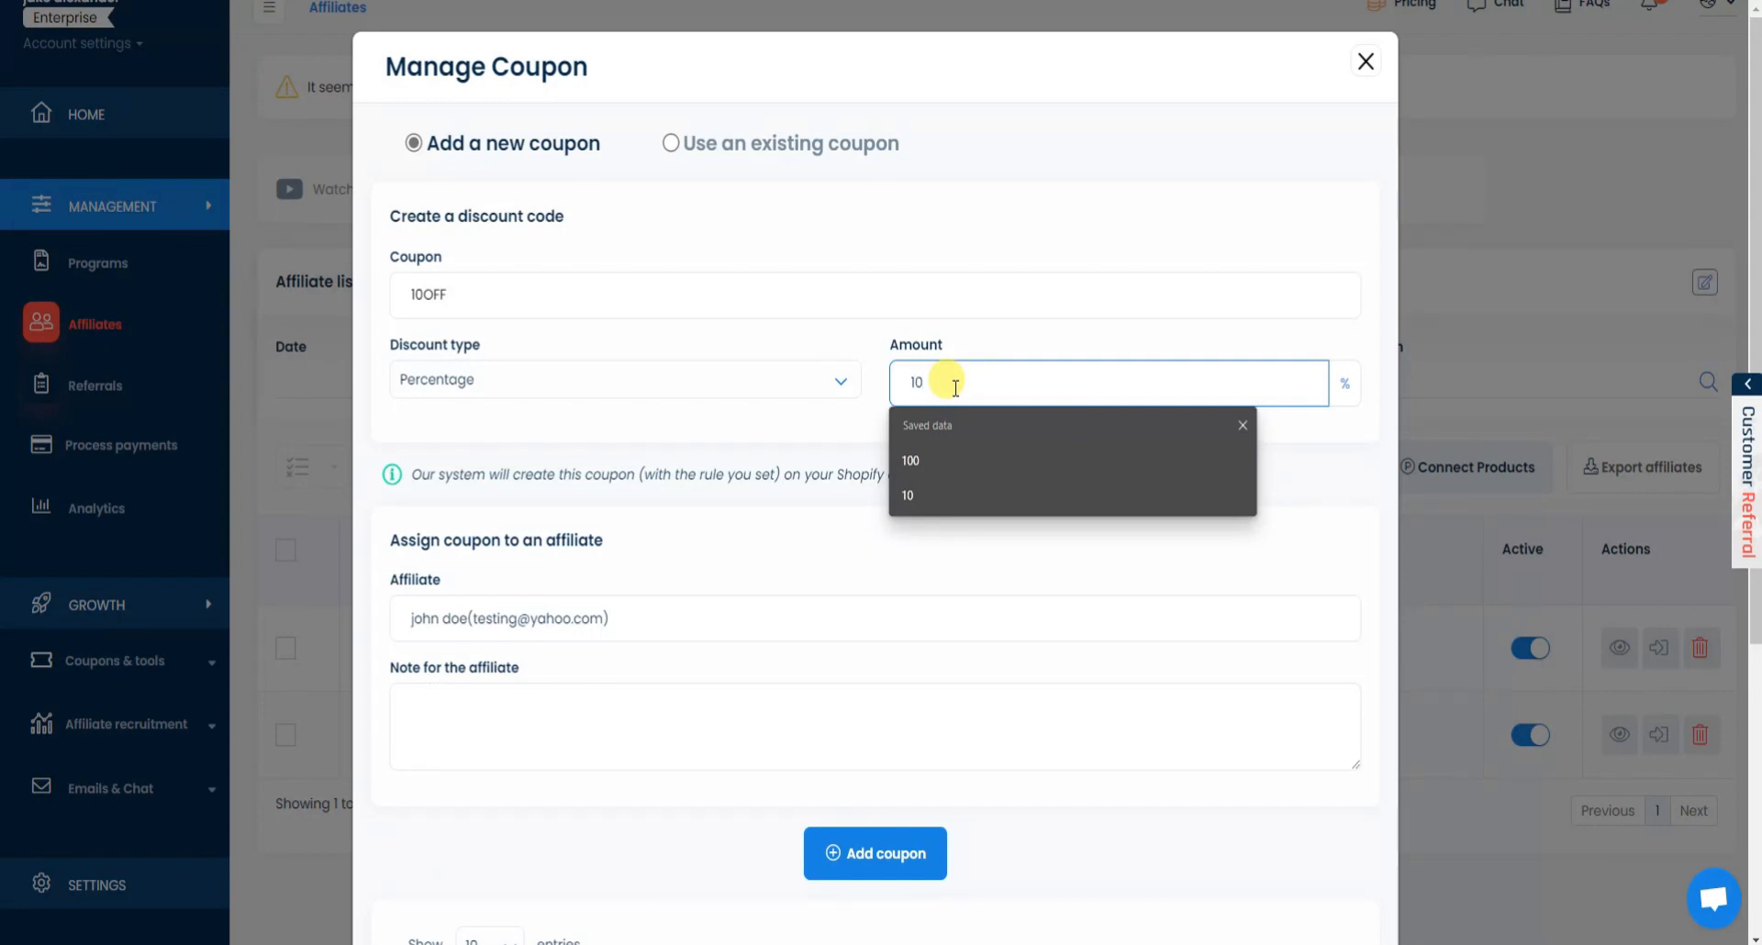
left_click(811, 420)
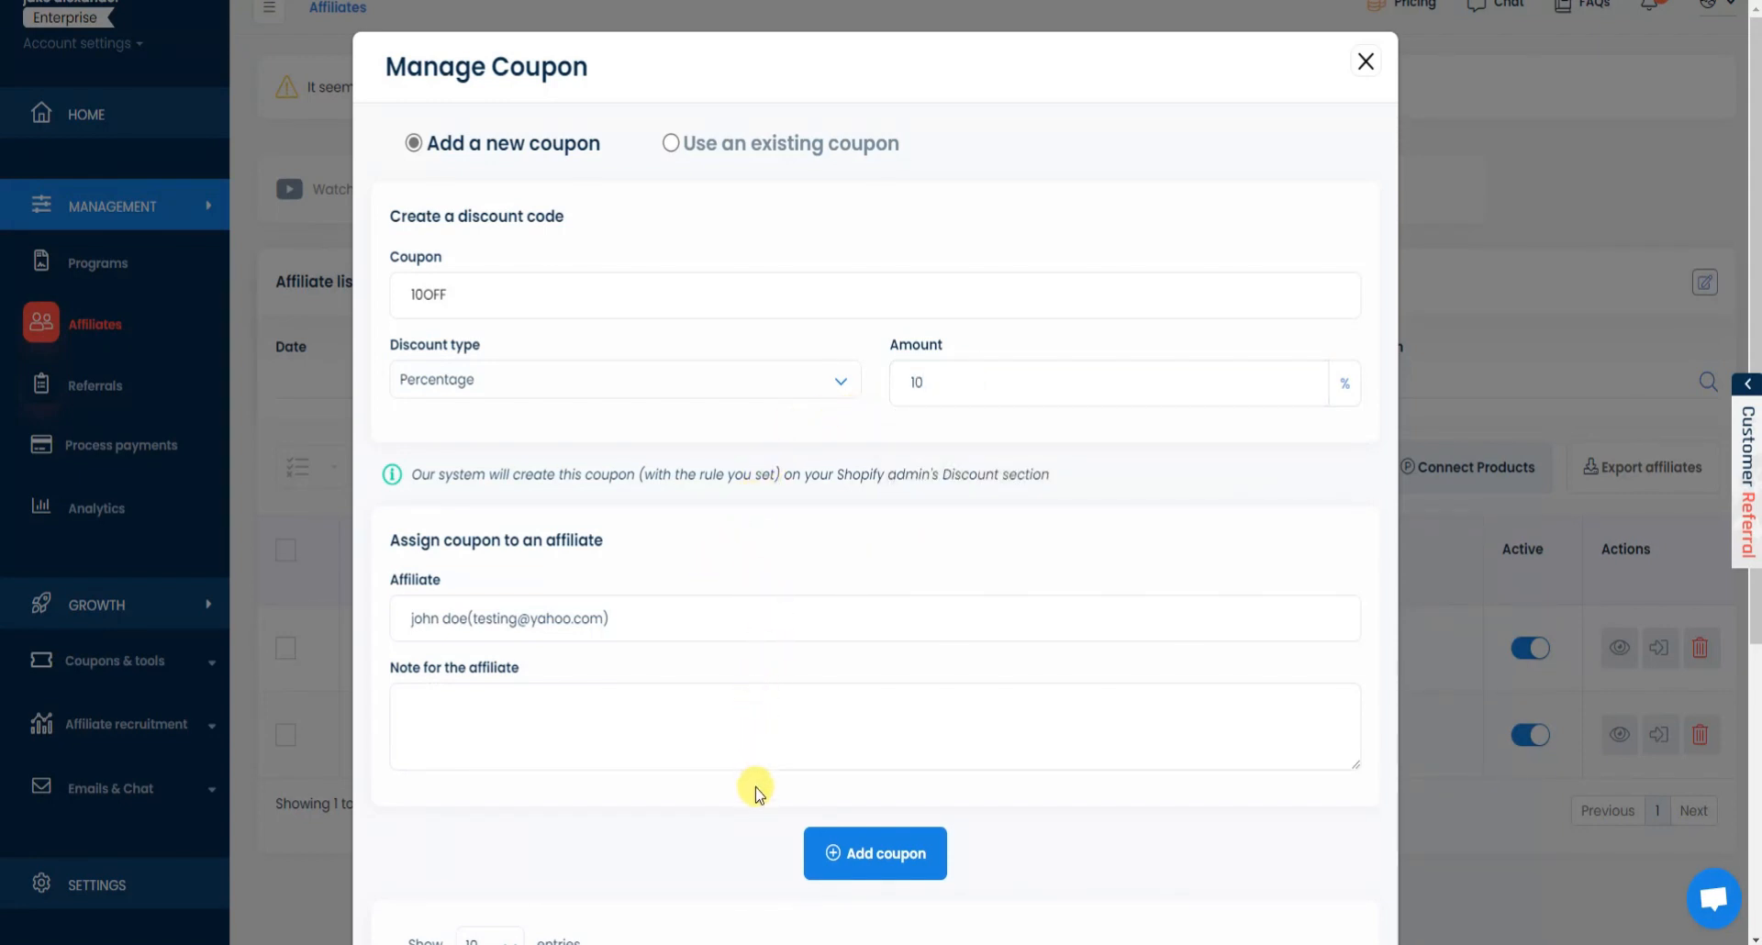
Set the coupon code to JOHN10, create the coupon, and close the window.
left_click_drag(479, 298, 374, 292)
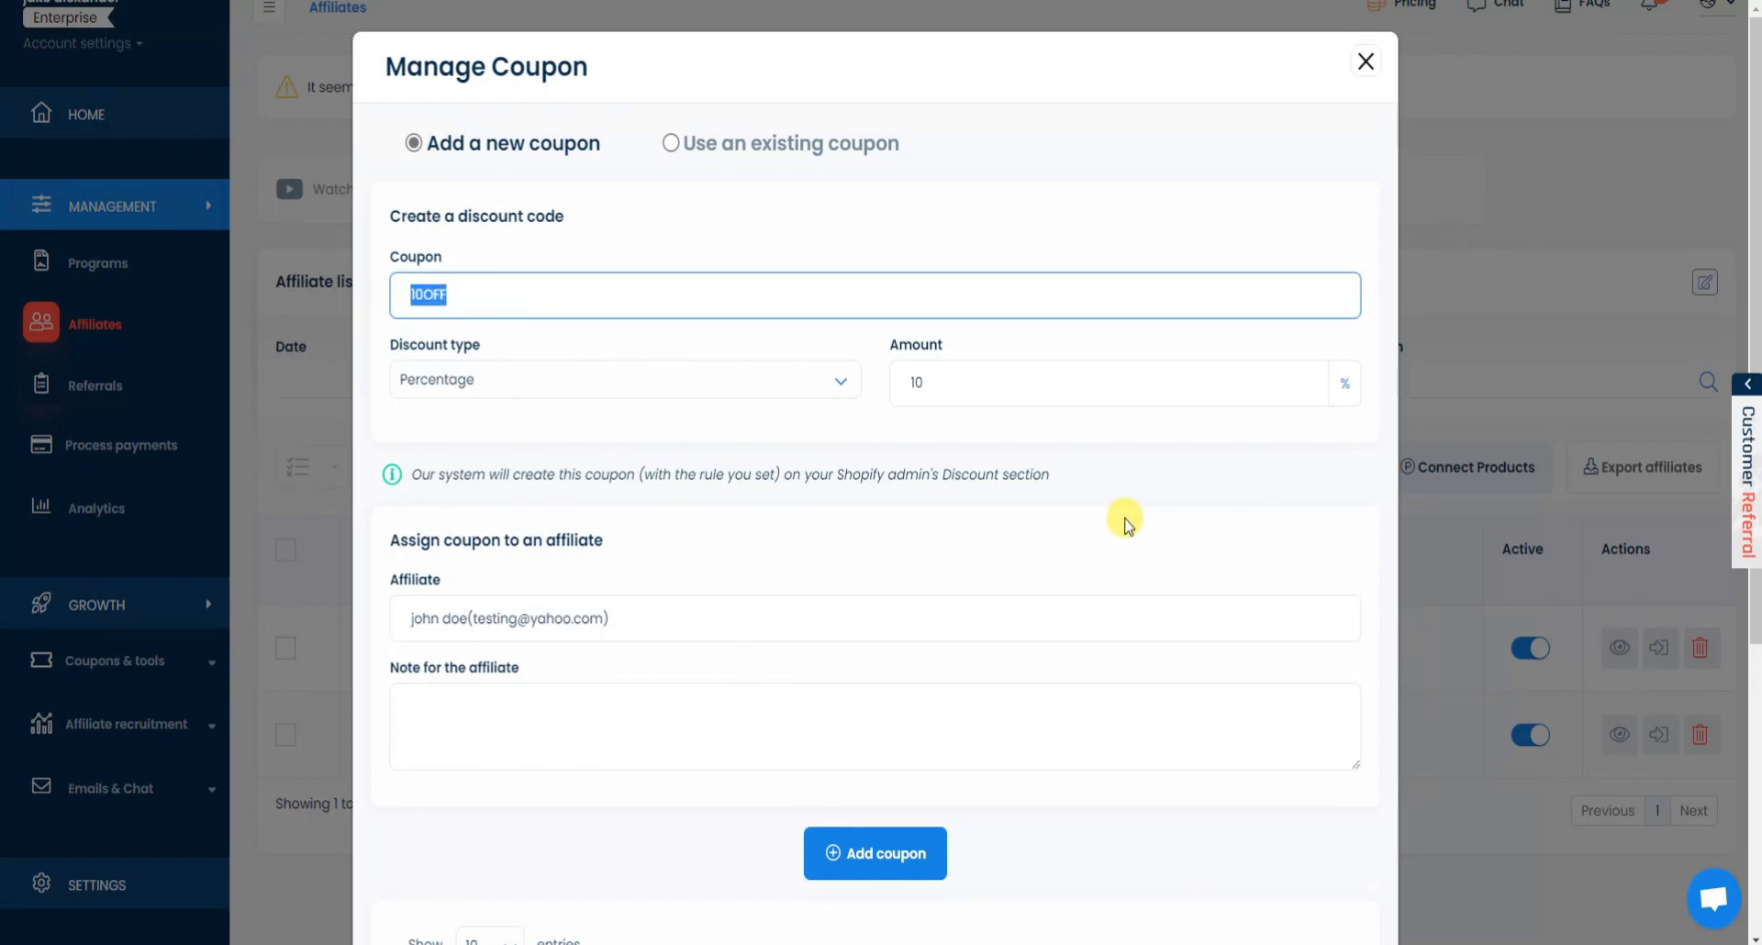
type("Jo")
key("BackSpace")
type("OHN10")
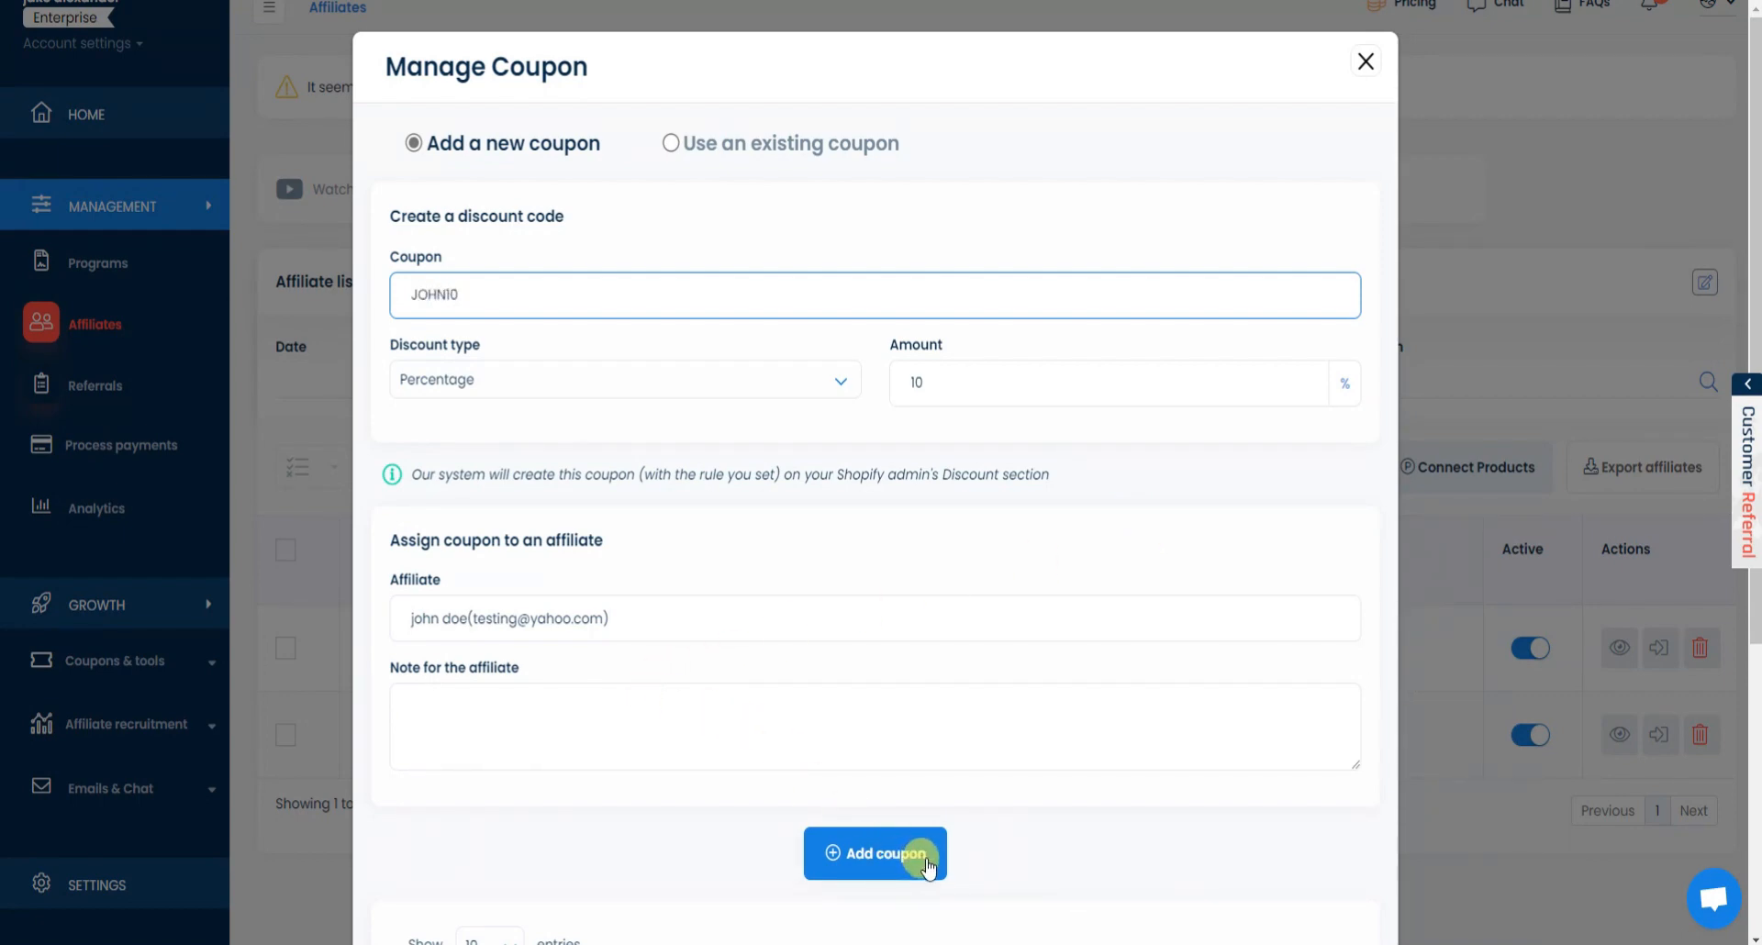
left_click(927, 863)
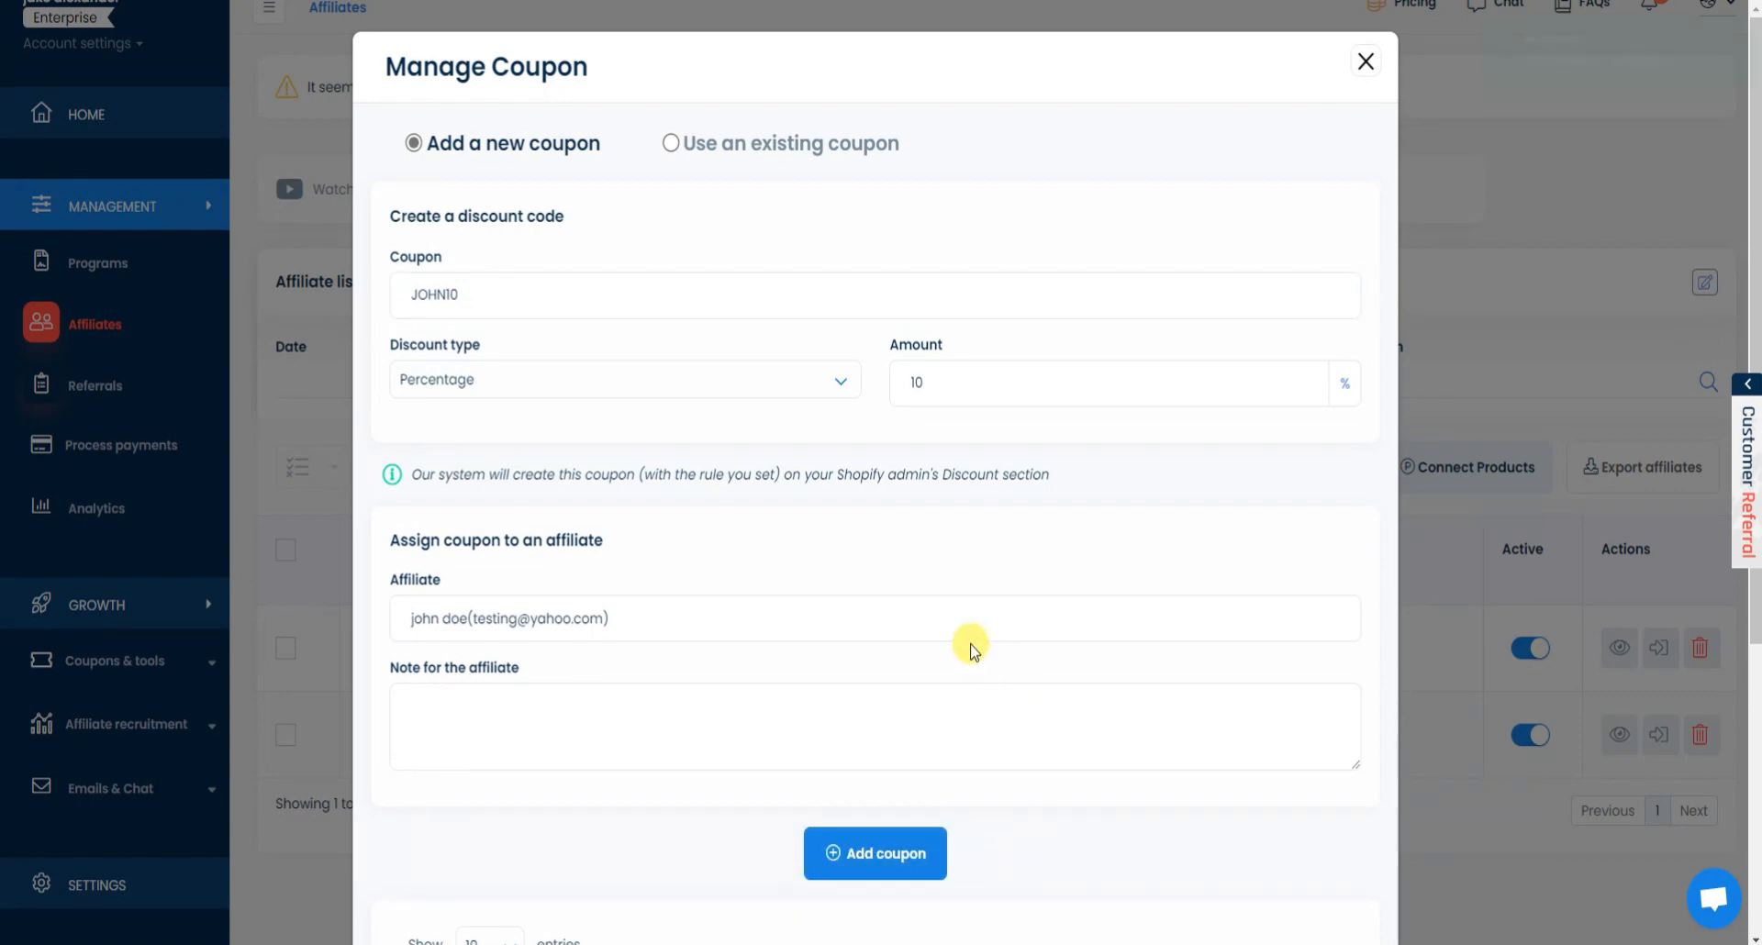
left_click(1365, 61)
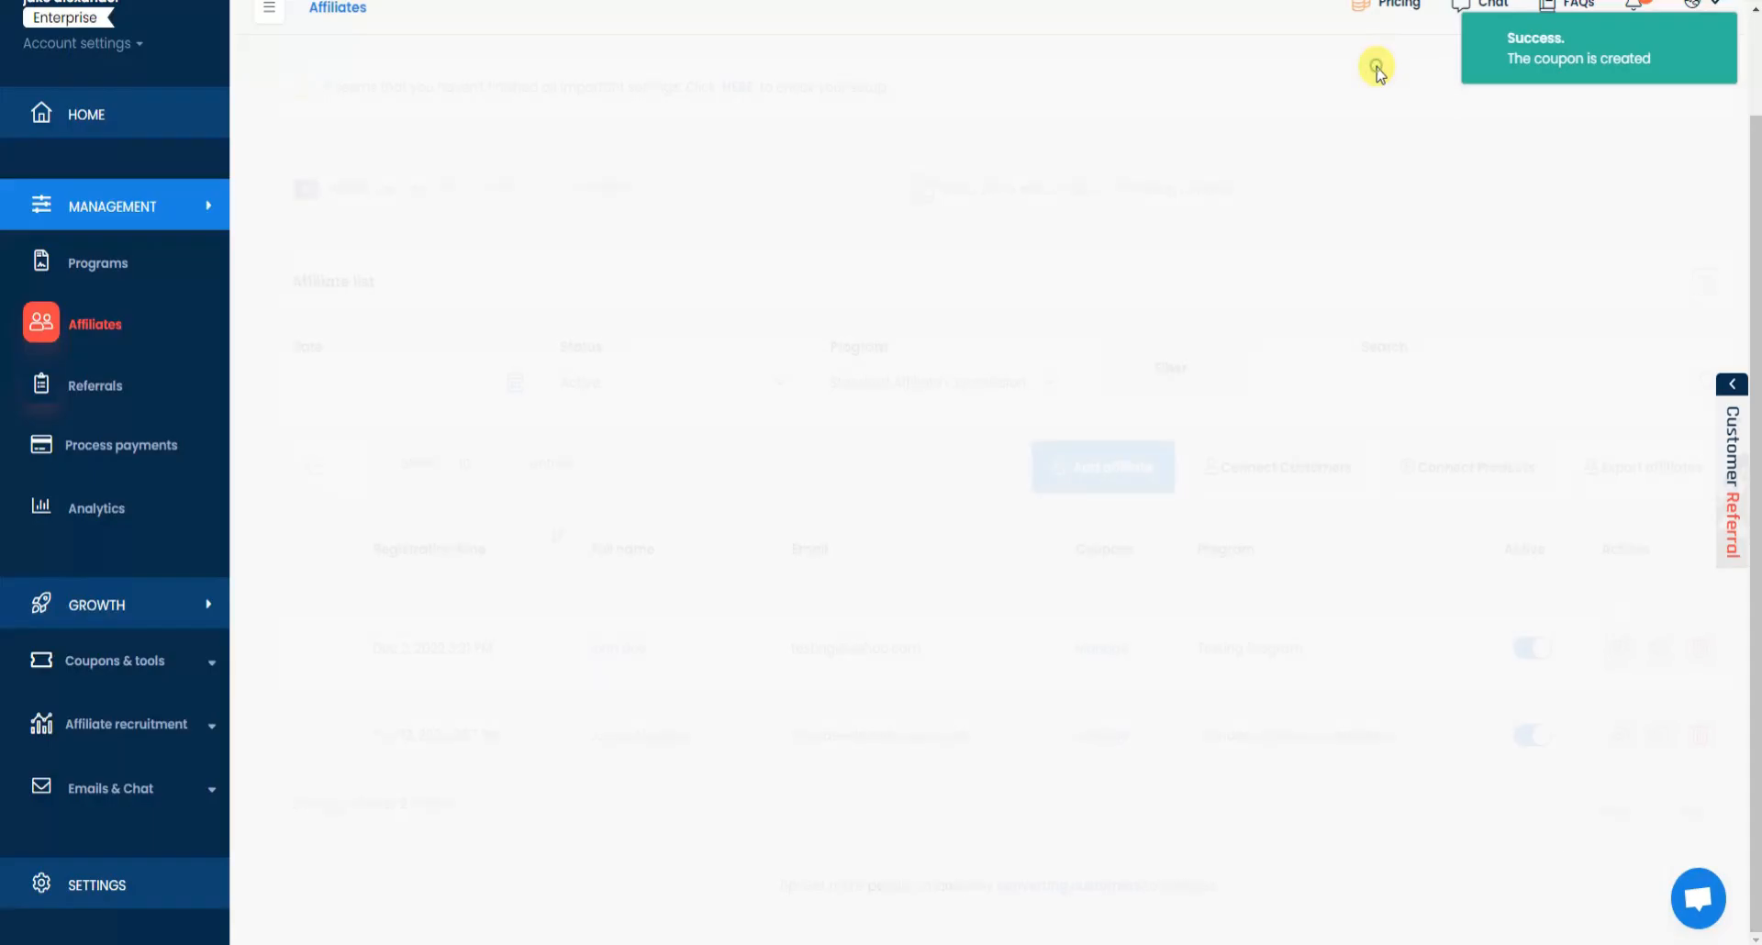
Recheck the new affiliate's coupons, then go to the account settings.
left_click(1088, 648)
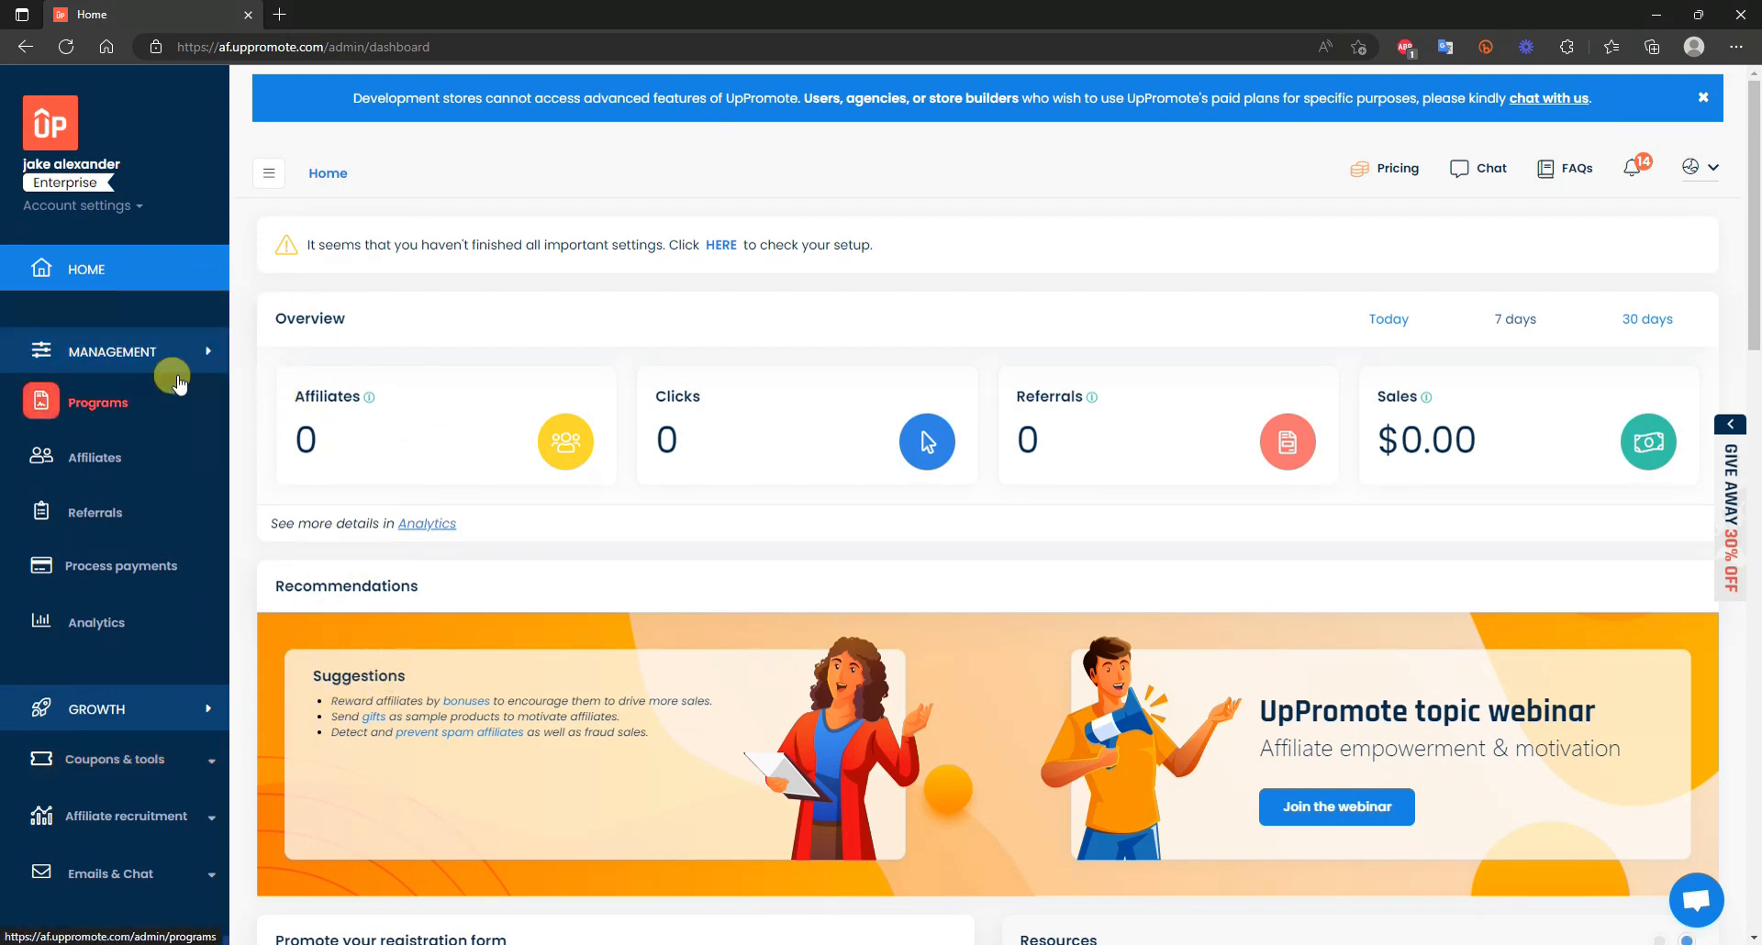
scroll(179, 384, "down", 2)
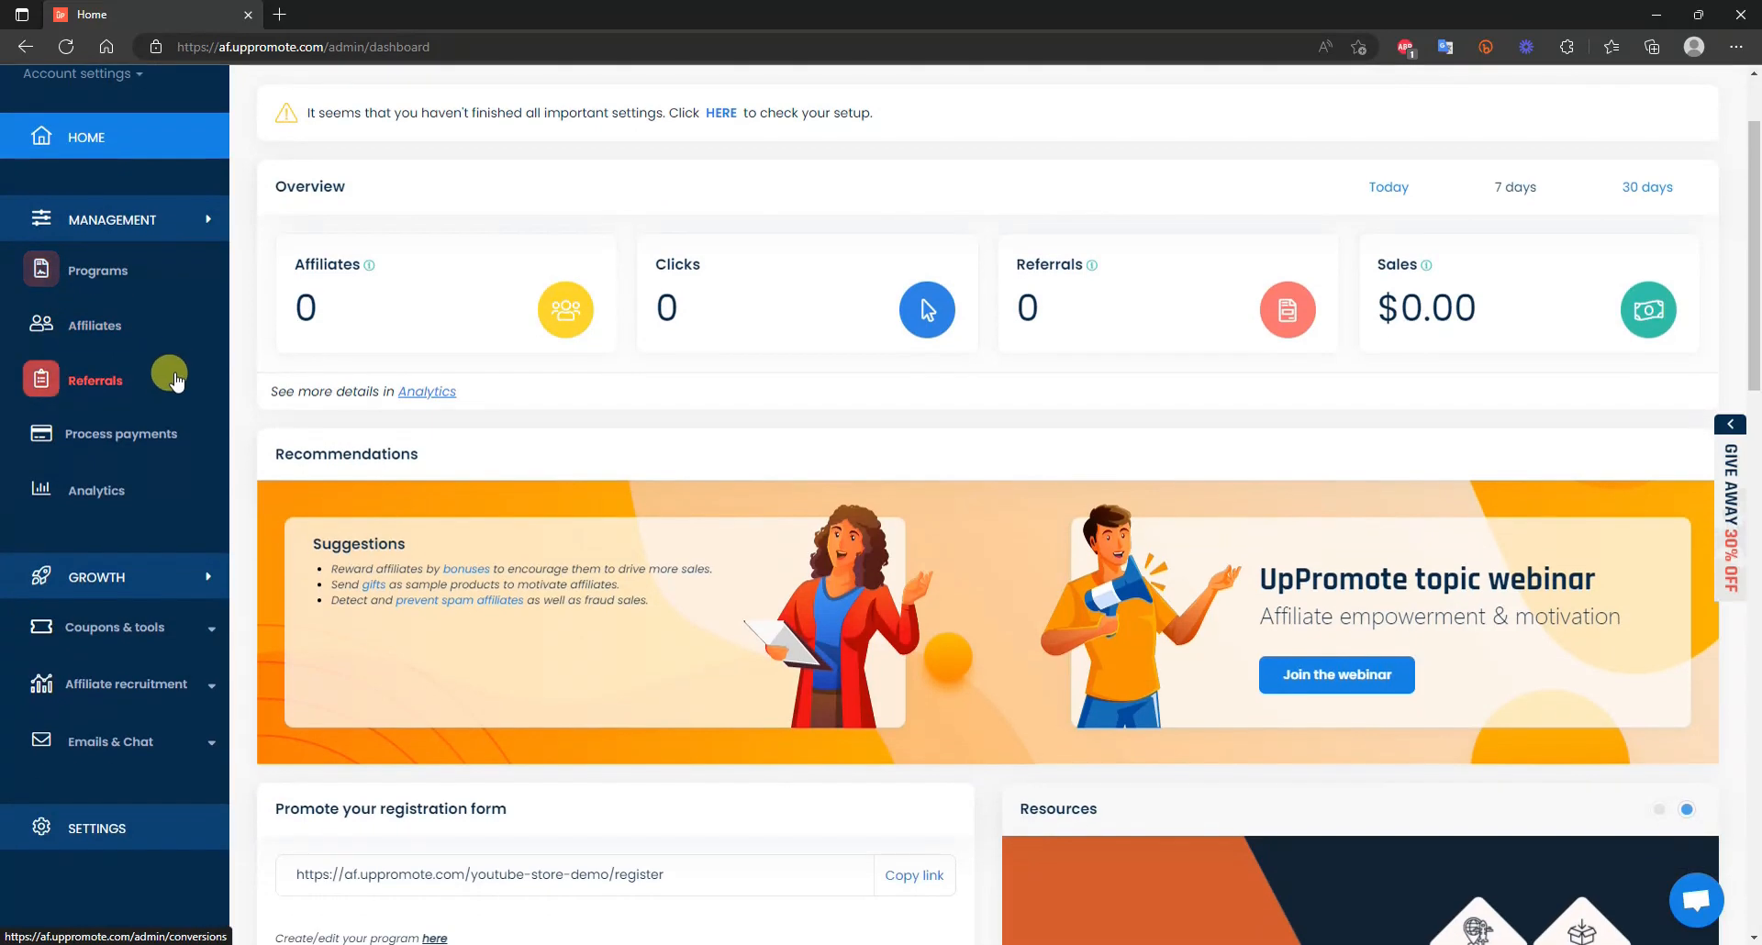
left_click(126, 829)
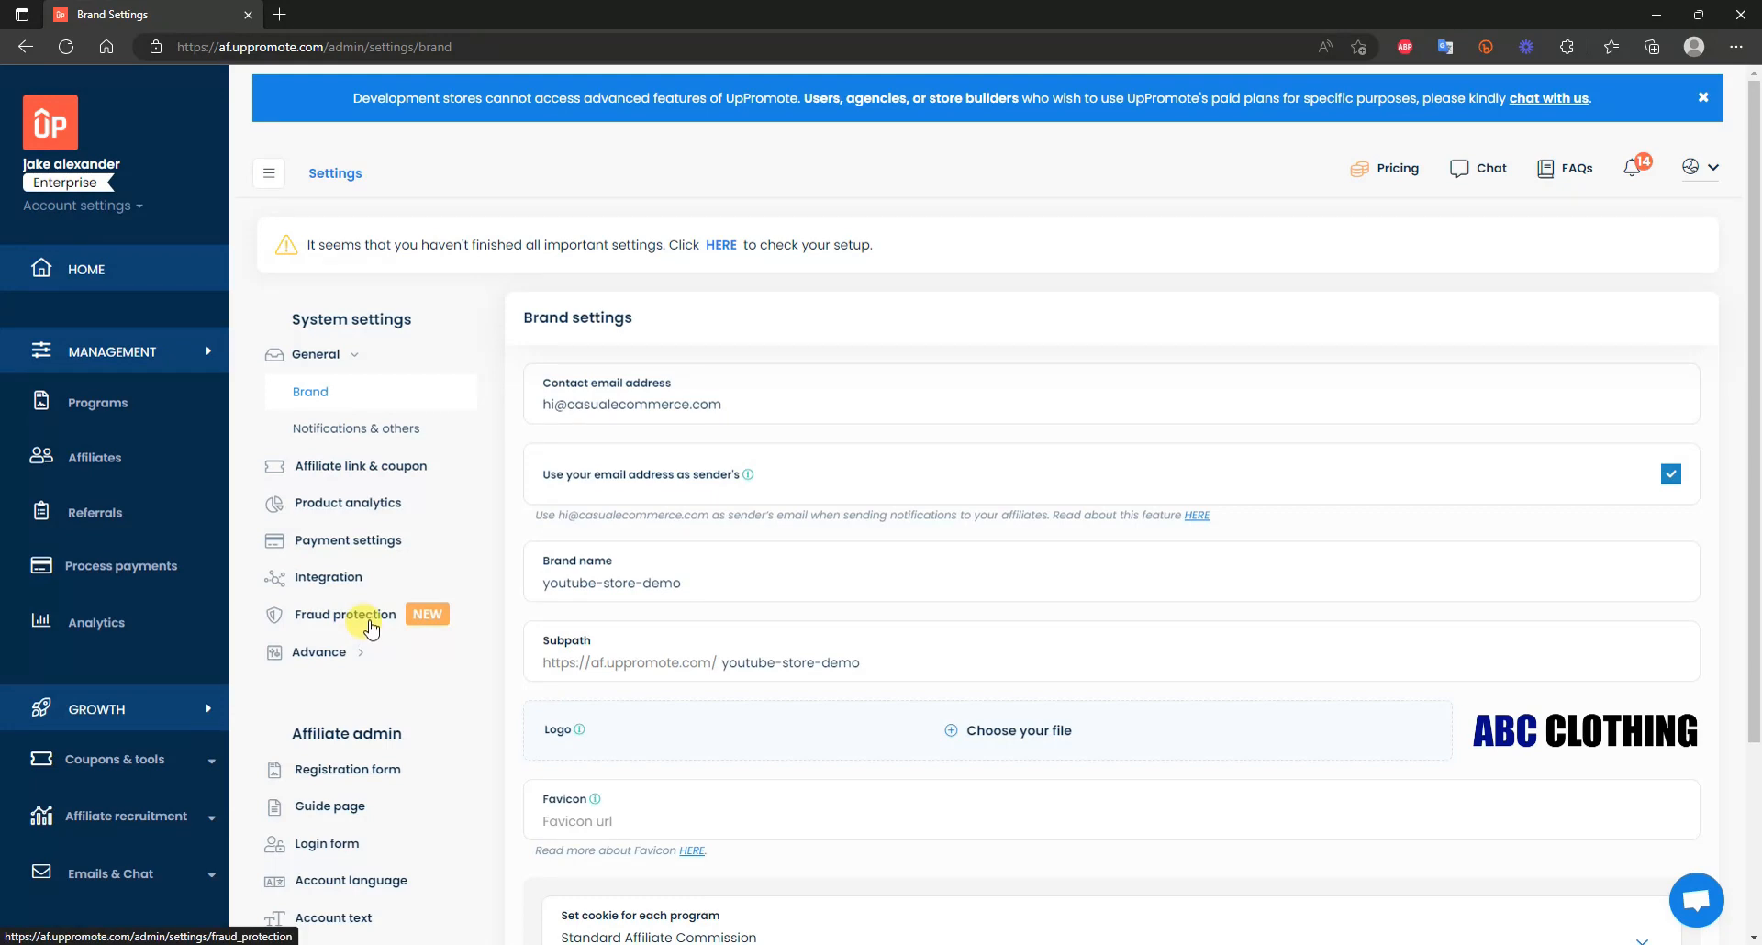
Go to the Fraud protection page under System settings.
left_click(372, 625)
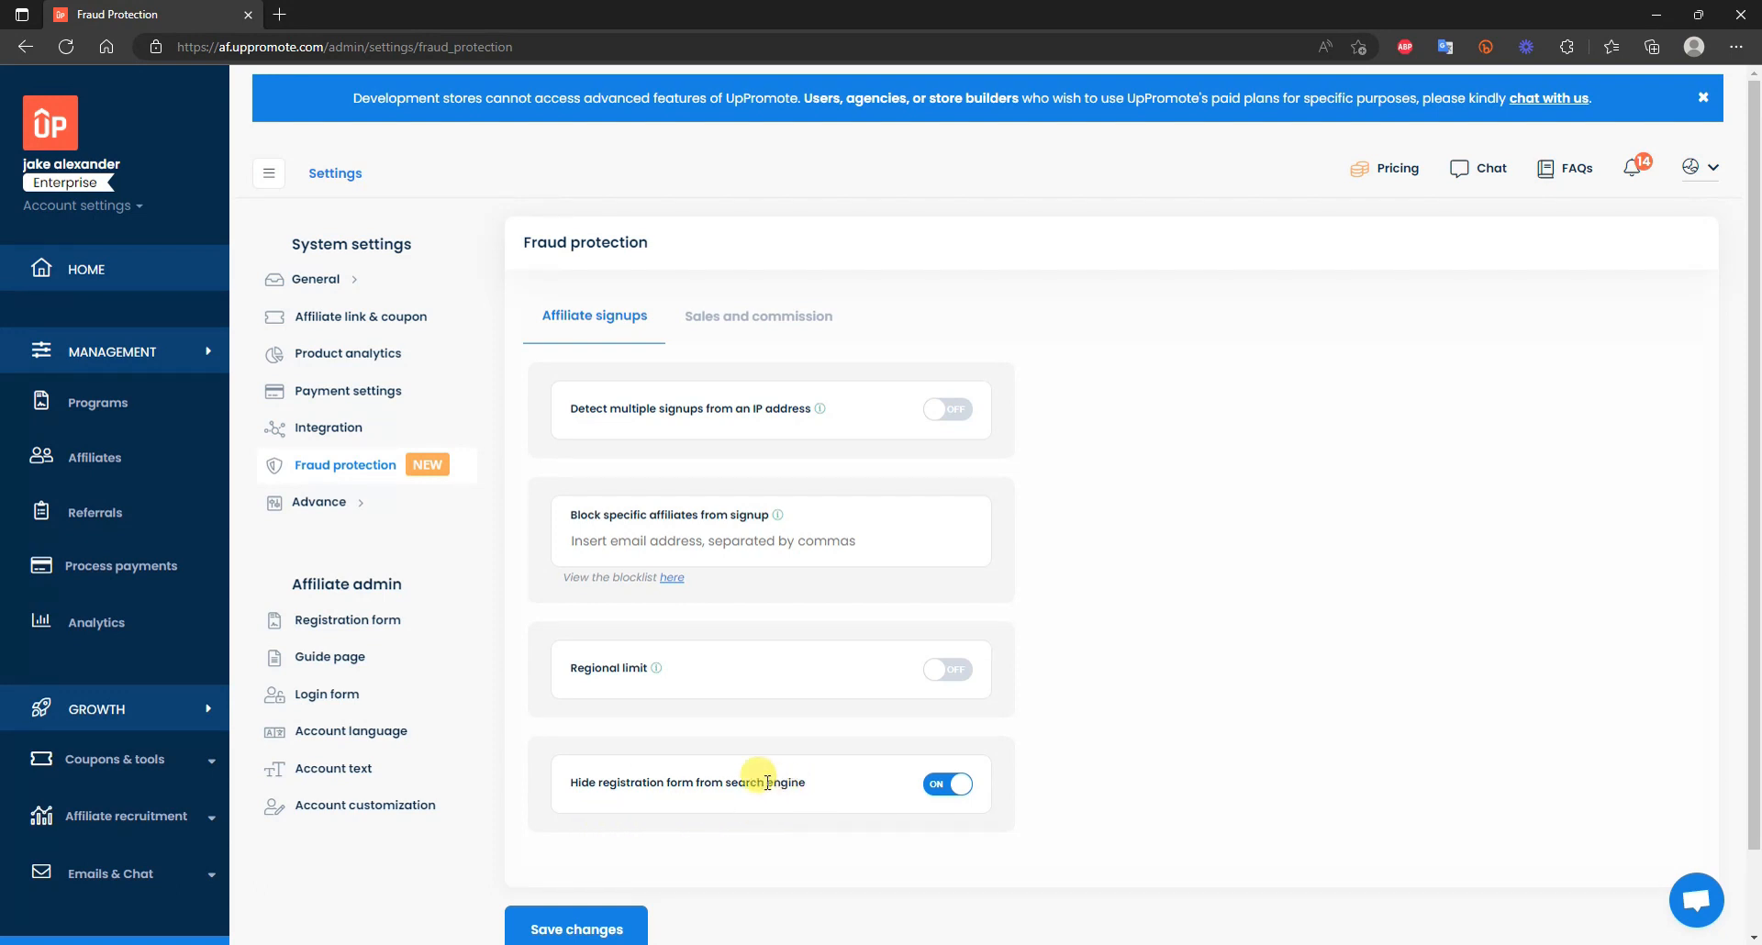
Hide the registration form from search engines, save fraud protection, and advance the slide.
left_click(944, 794)
left_click(780, 556)
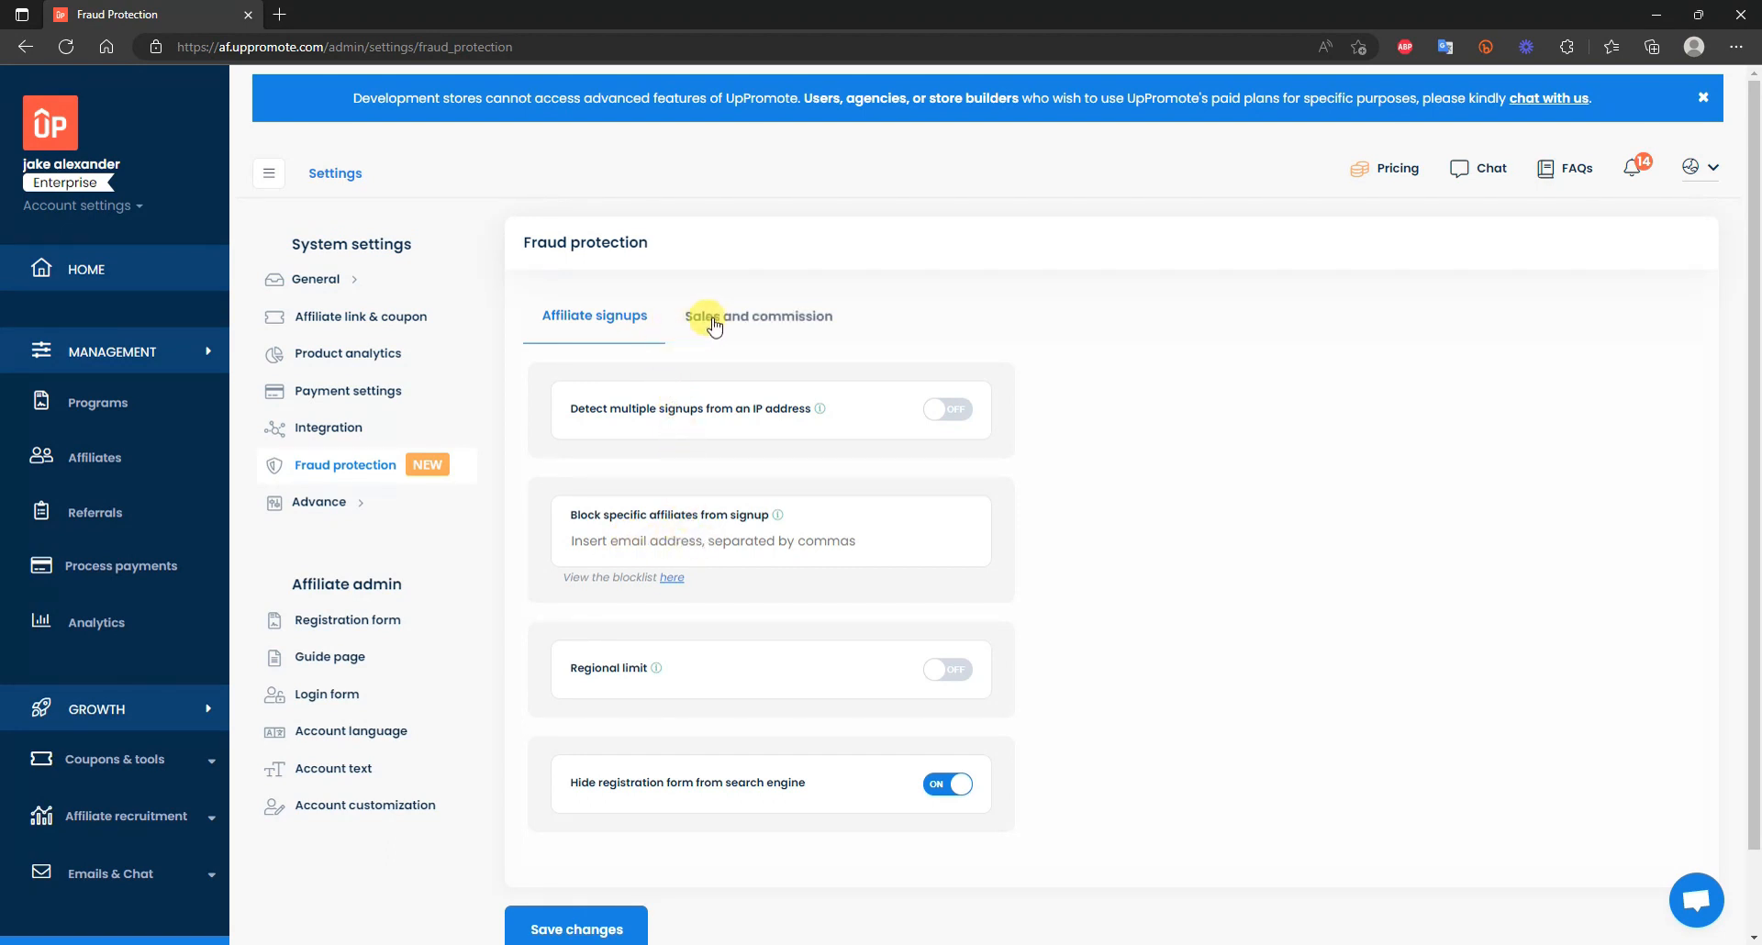
left_click(758, 324)
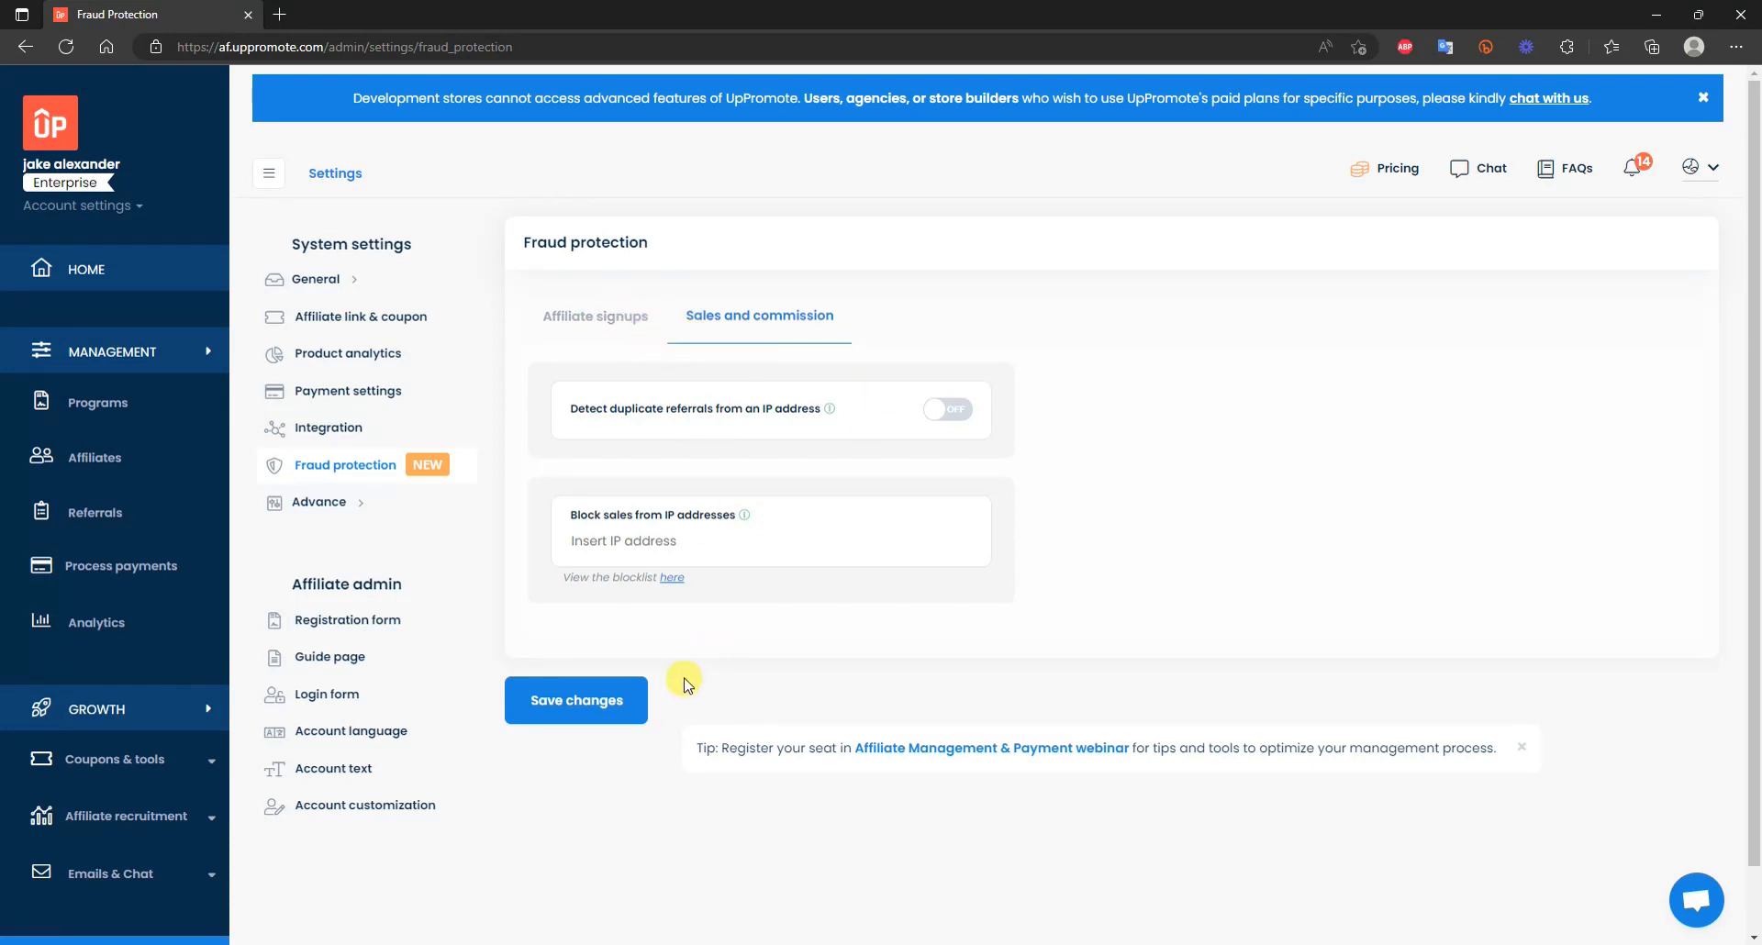
left_click(633, 696)
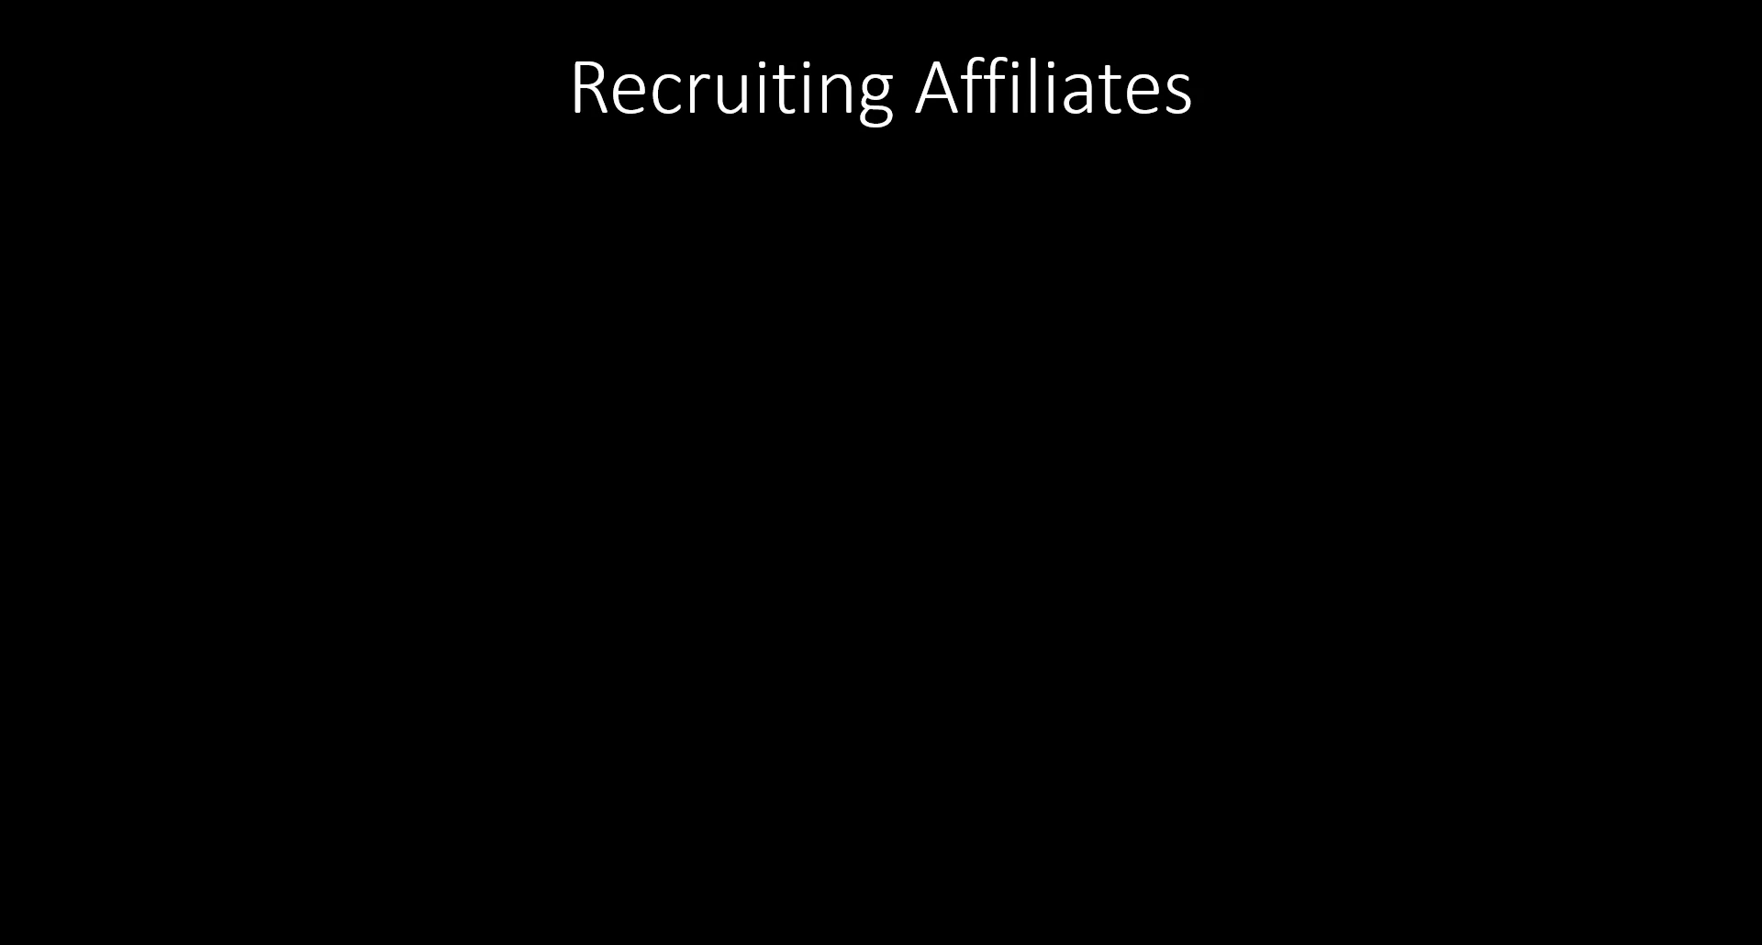
key("Right")
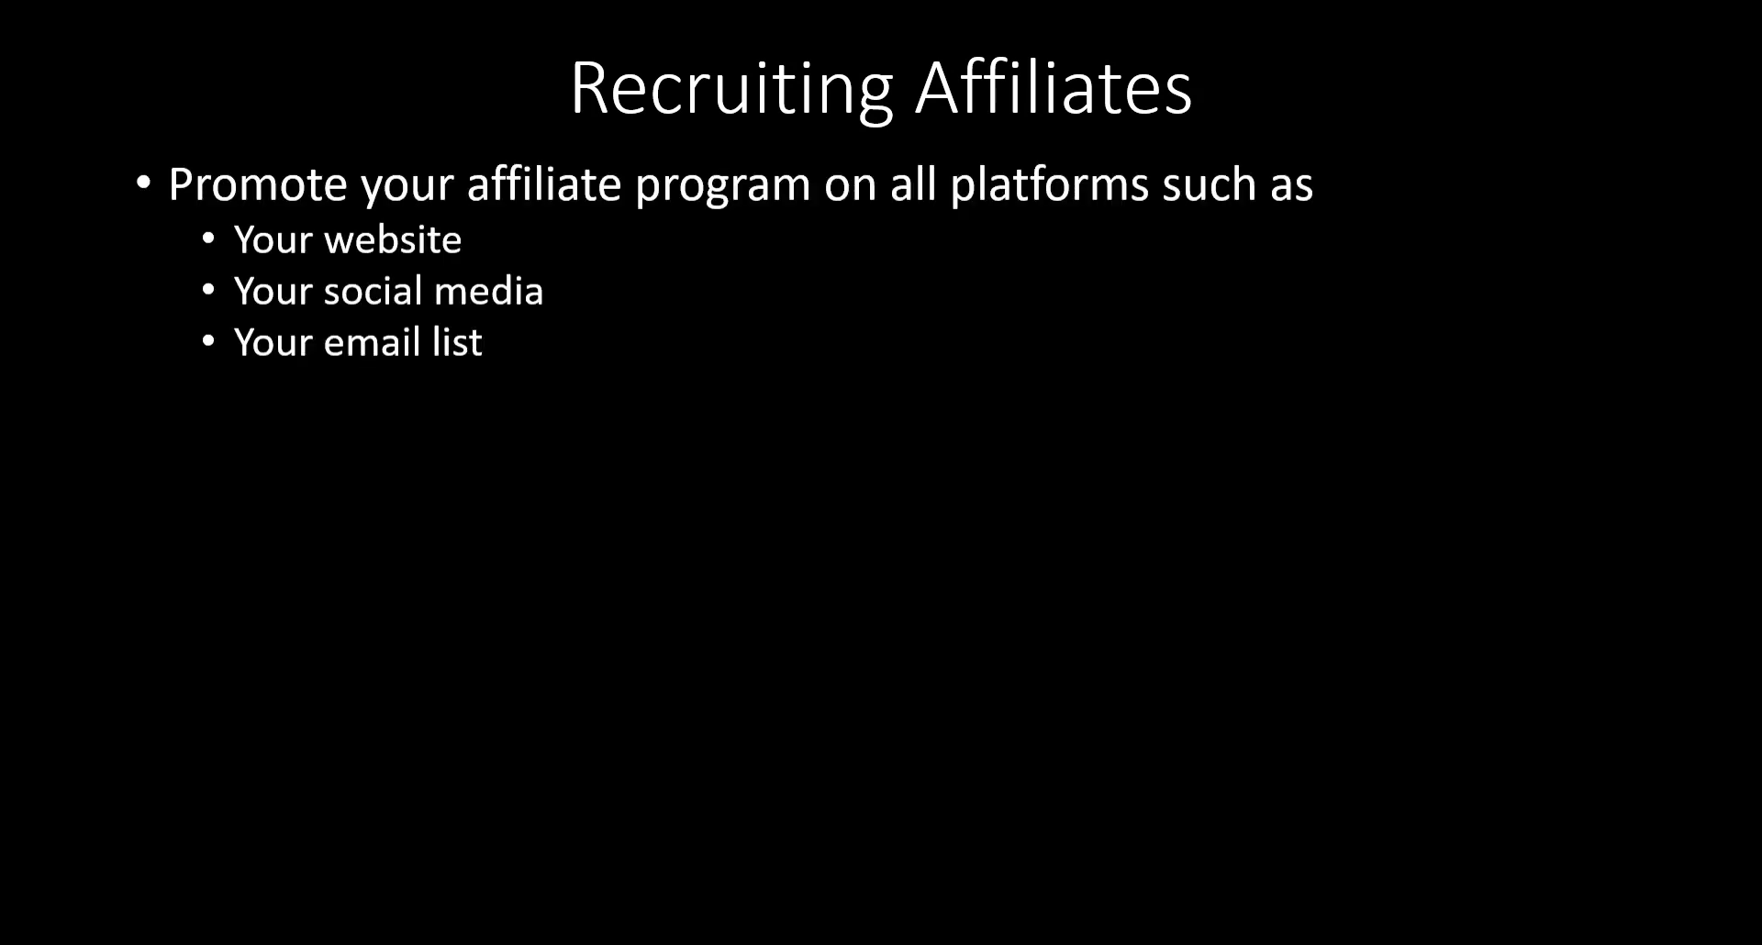
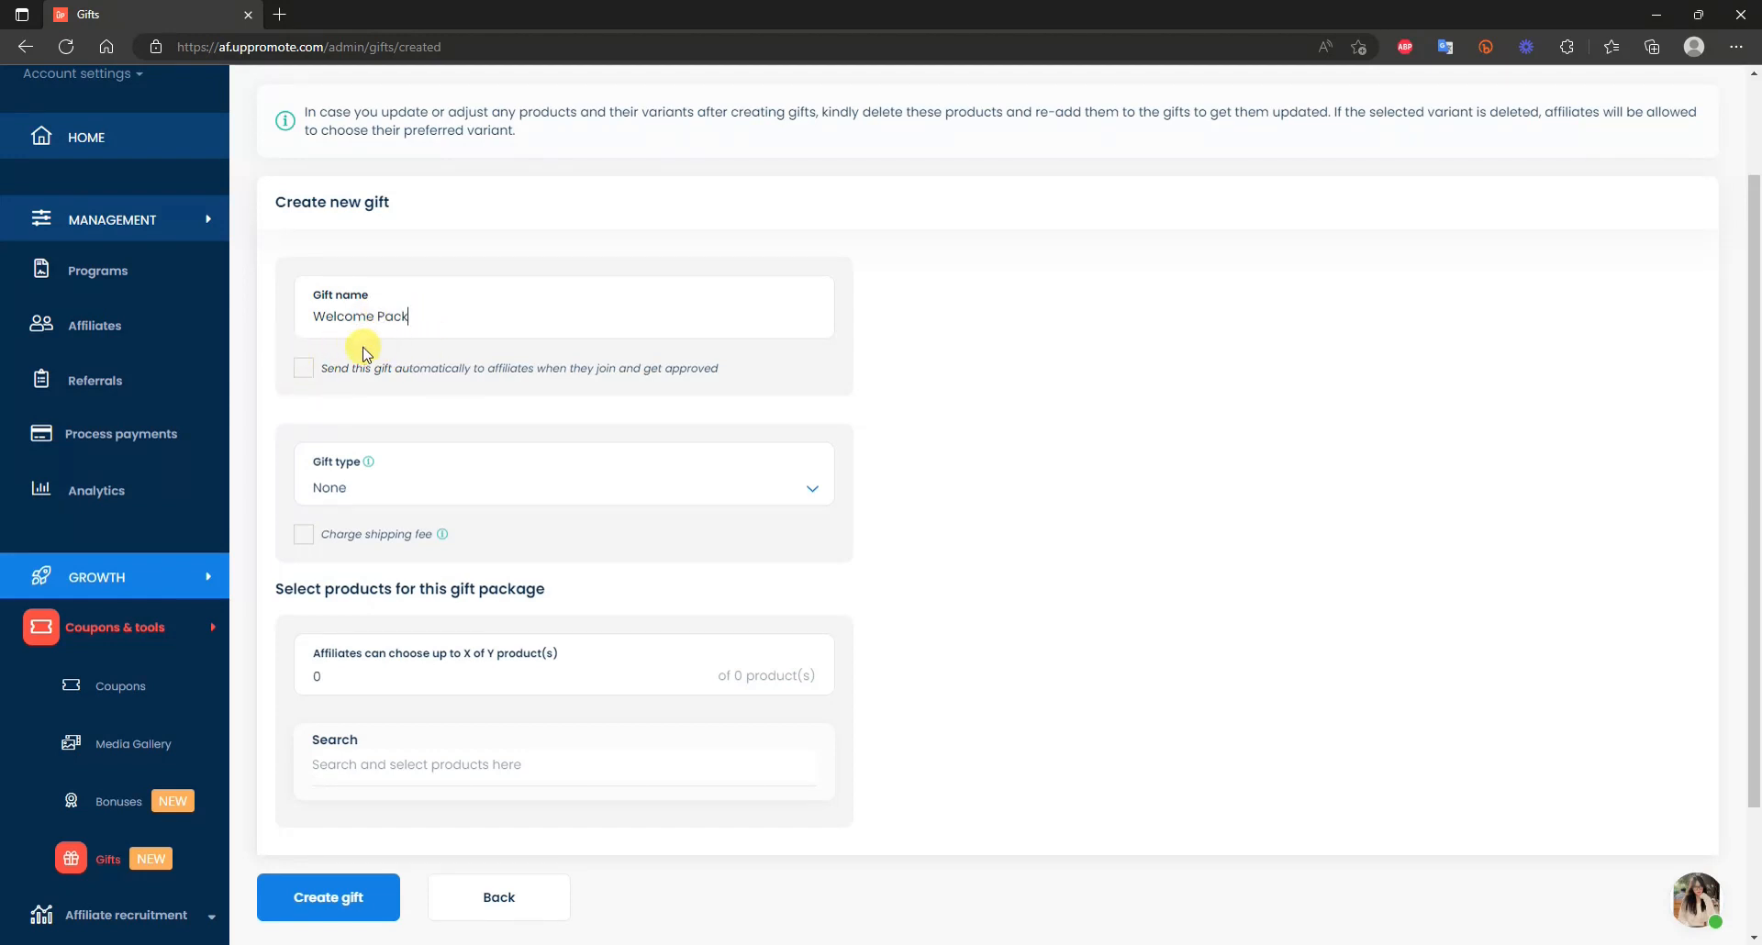
Leave auto-send off, set Welcome Pack to a Free gift with up to 1 product, and search products.
left_click(305, 370)
left_click(307, 372)
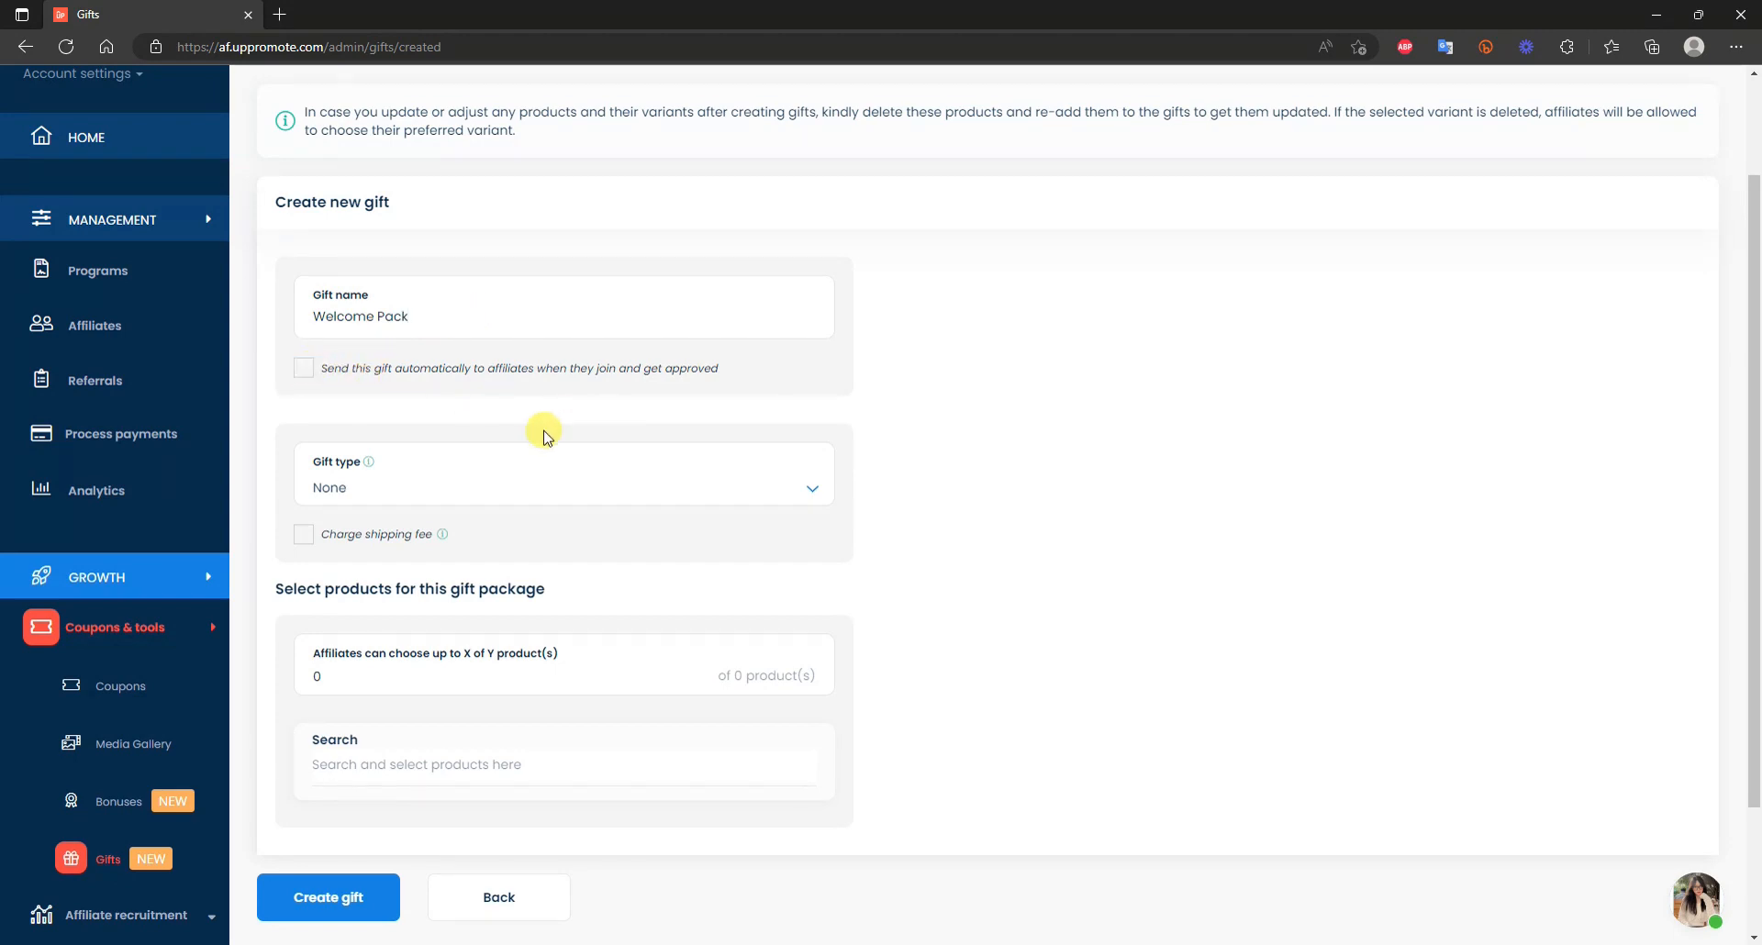
scroll(444, 367, "down", 2)
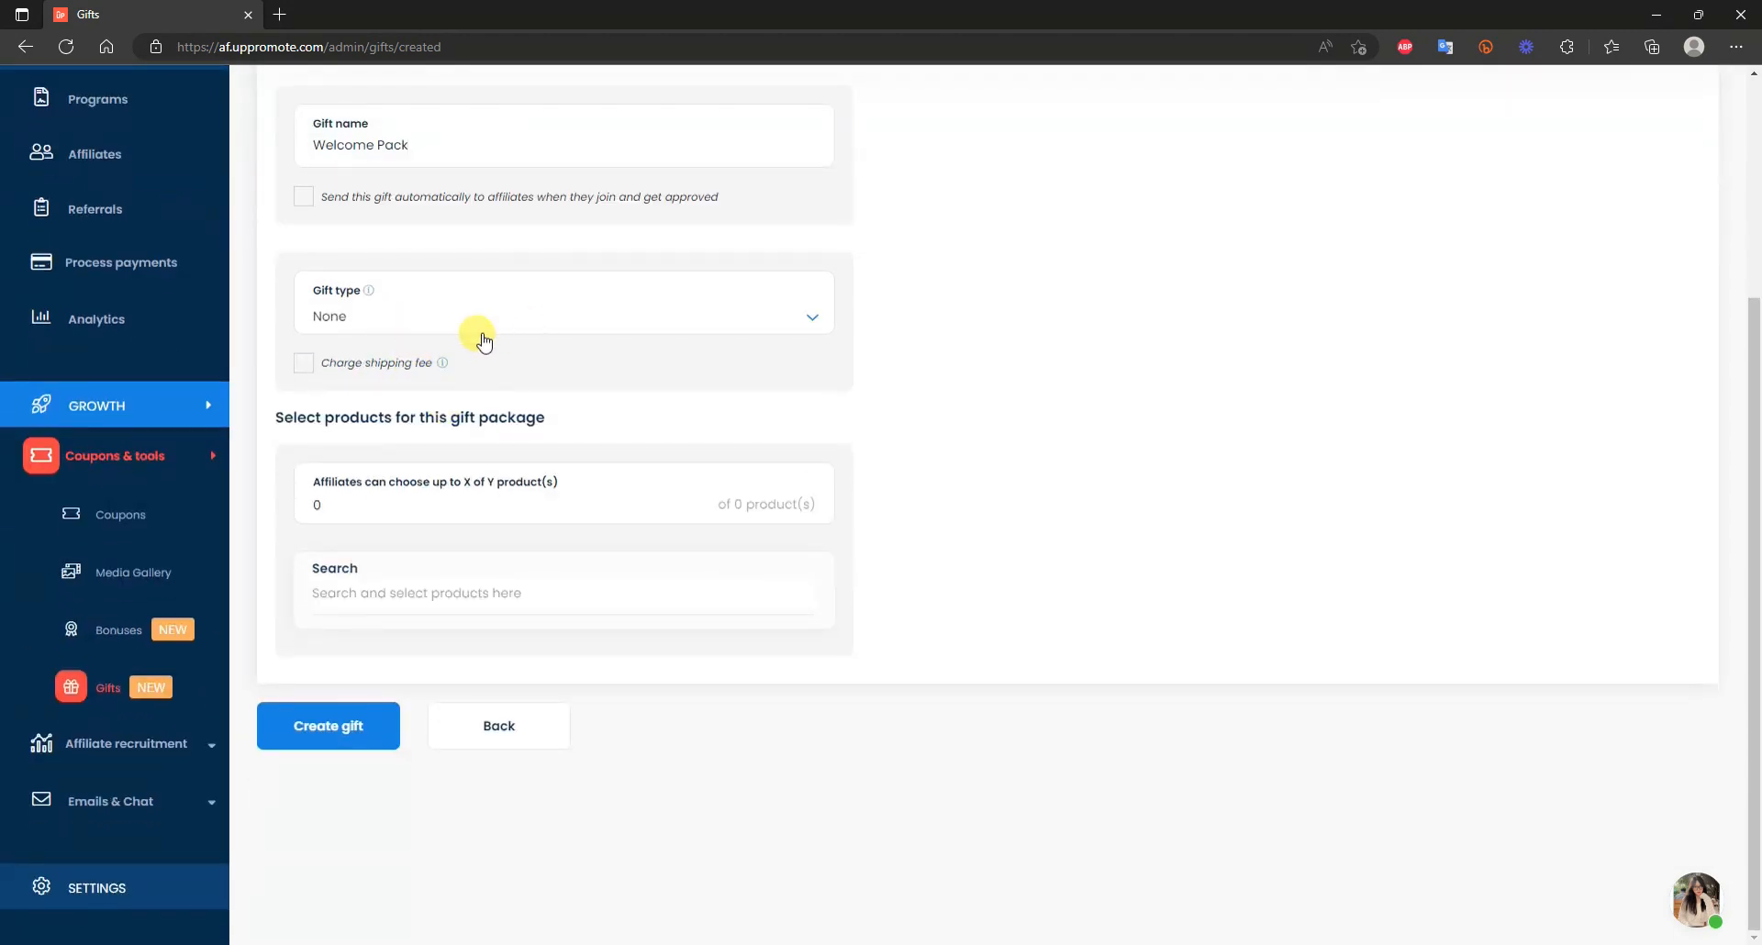
scroll(459, 340, "up", 2)
left_click(817, 446)
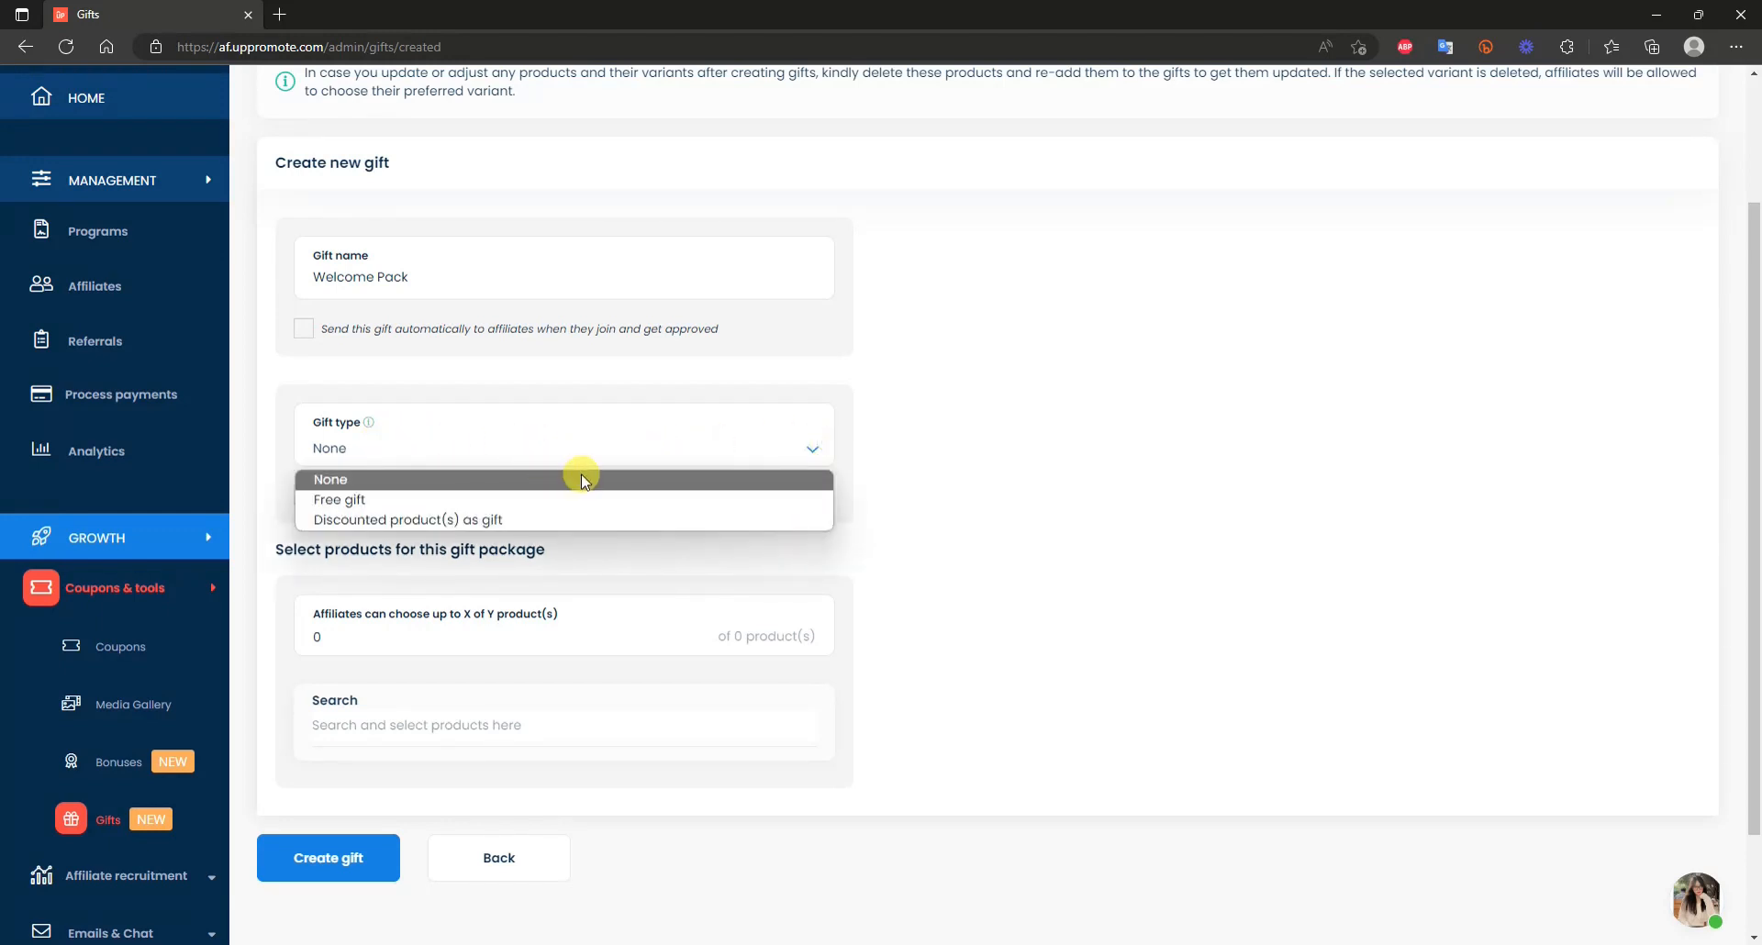
left_click(514, 503)
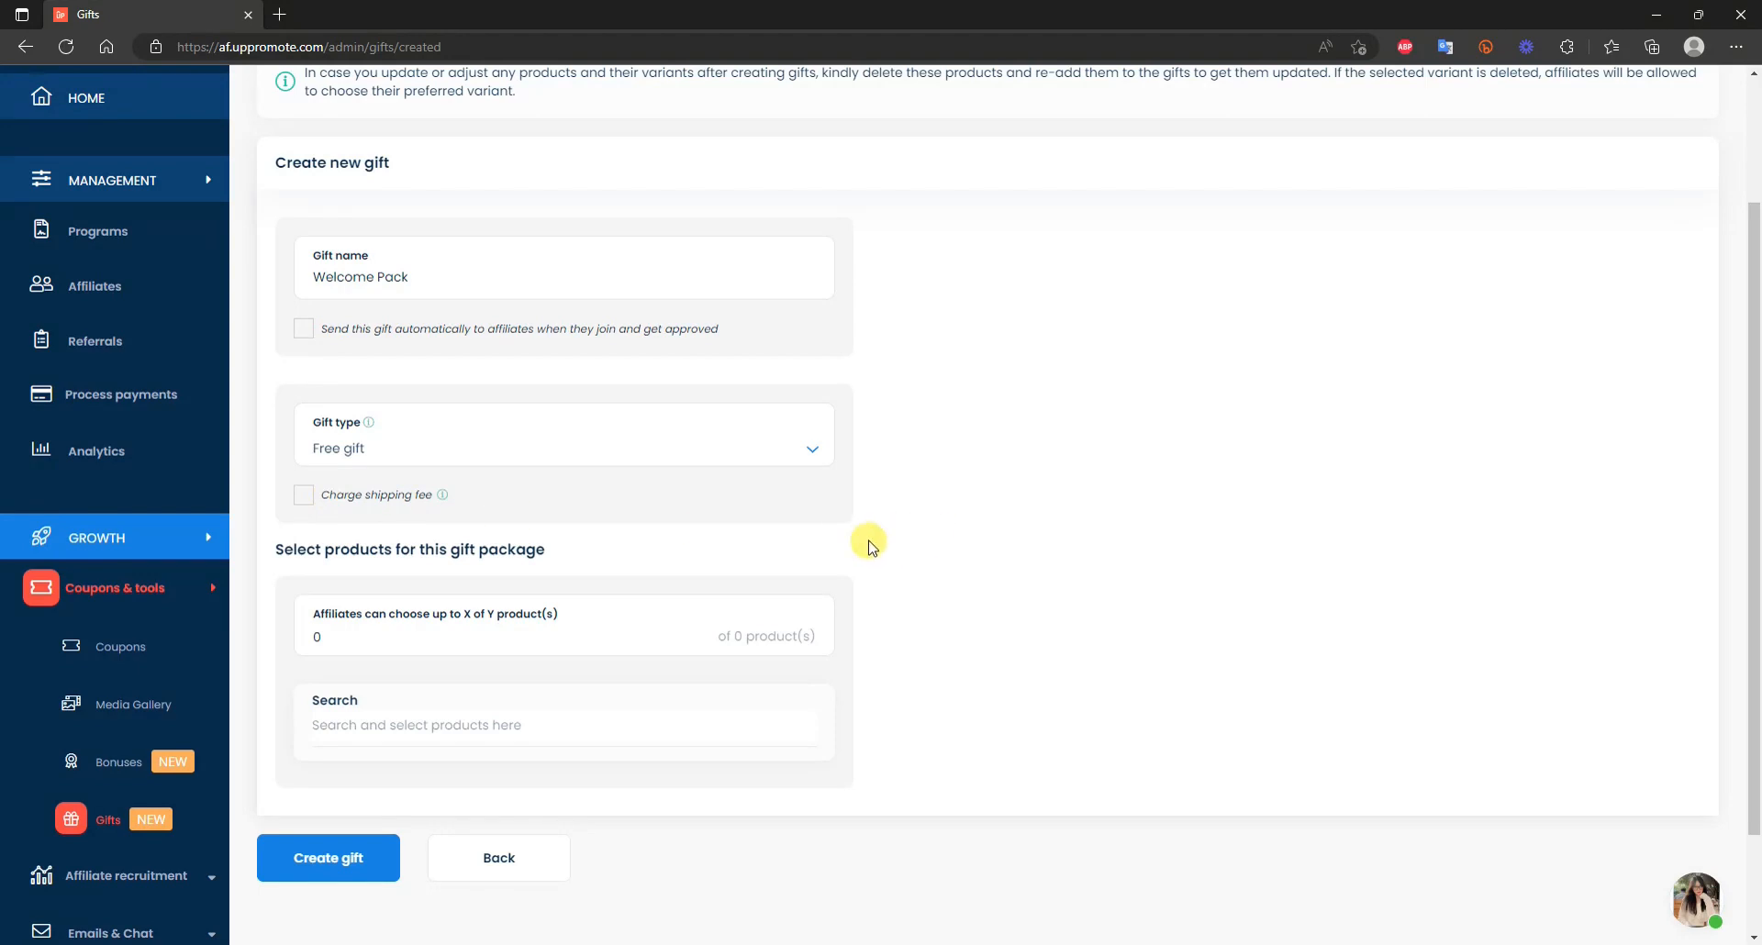
scroll(933, 523, "down", 2)
scroll(930, 521, "up", 2)
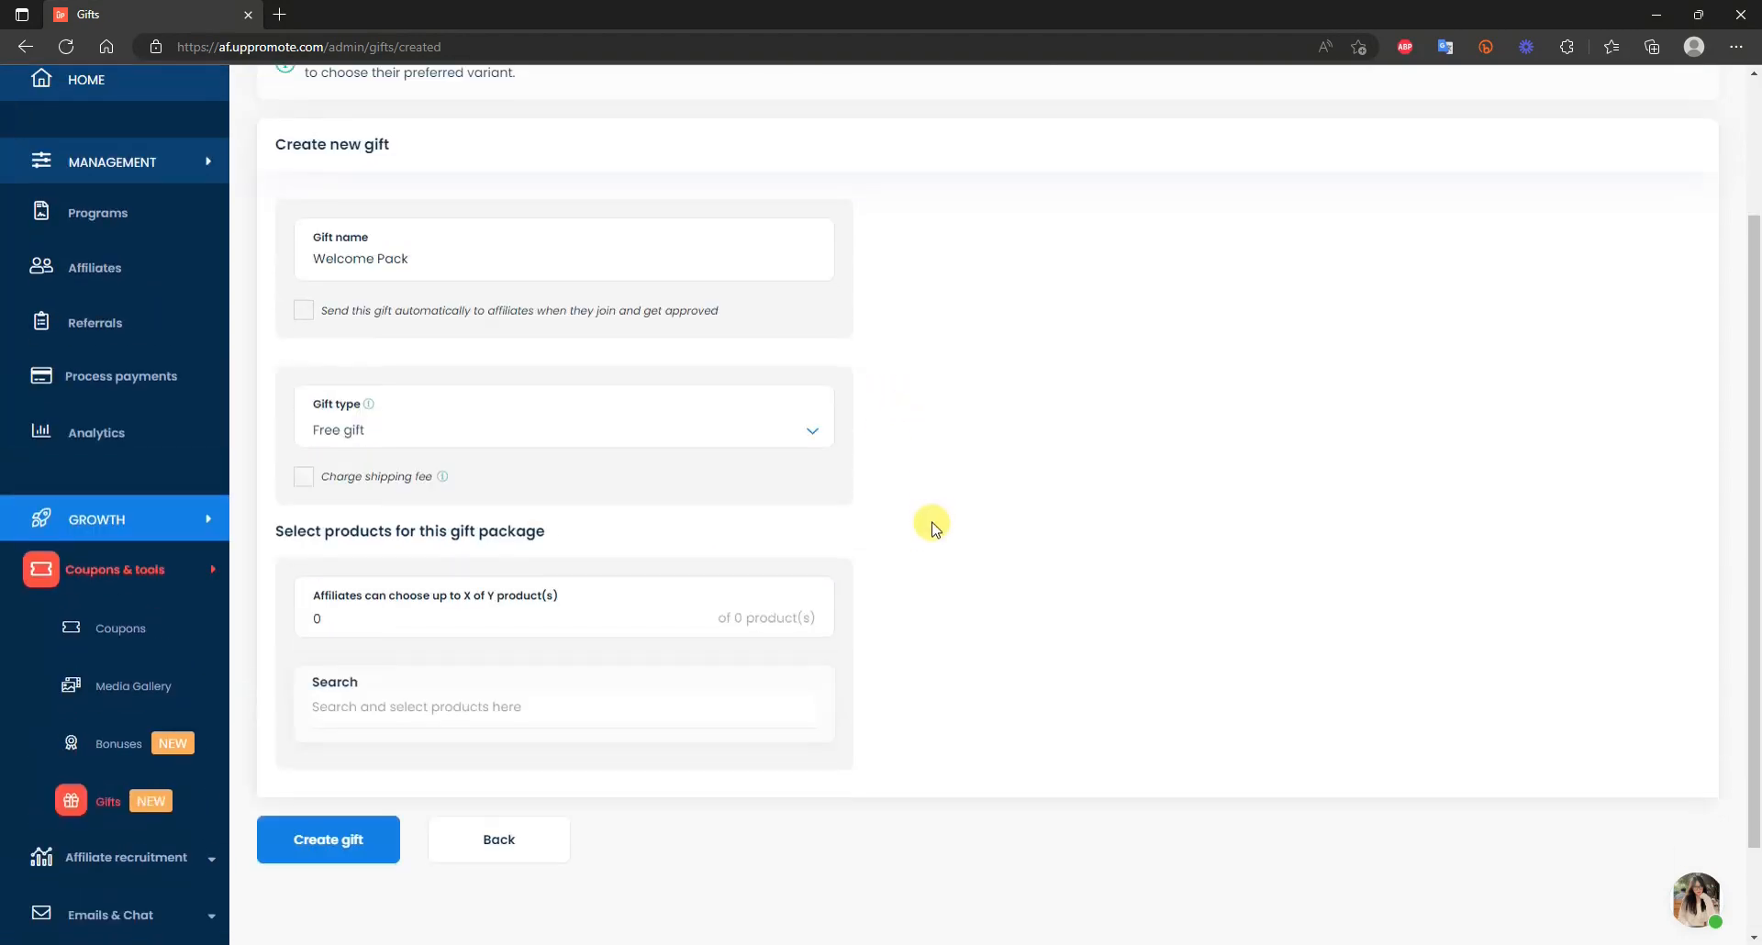
scroll(674, 503, "down", 2)
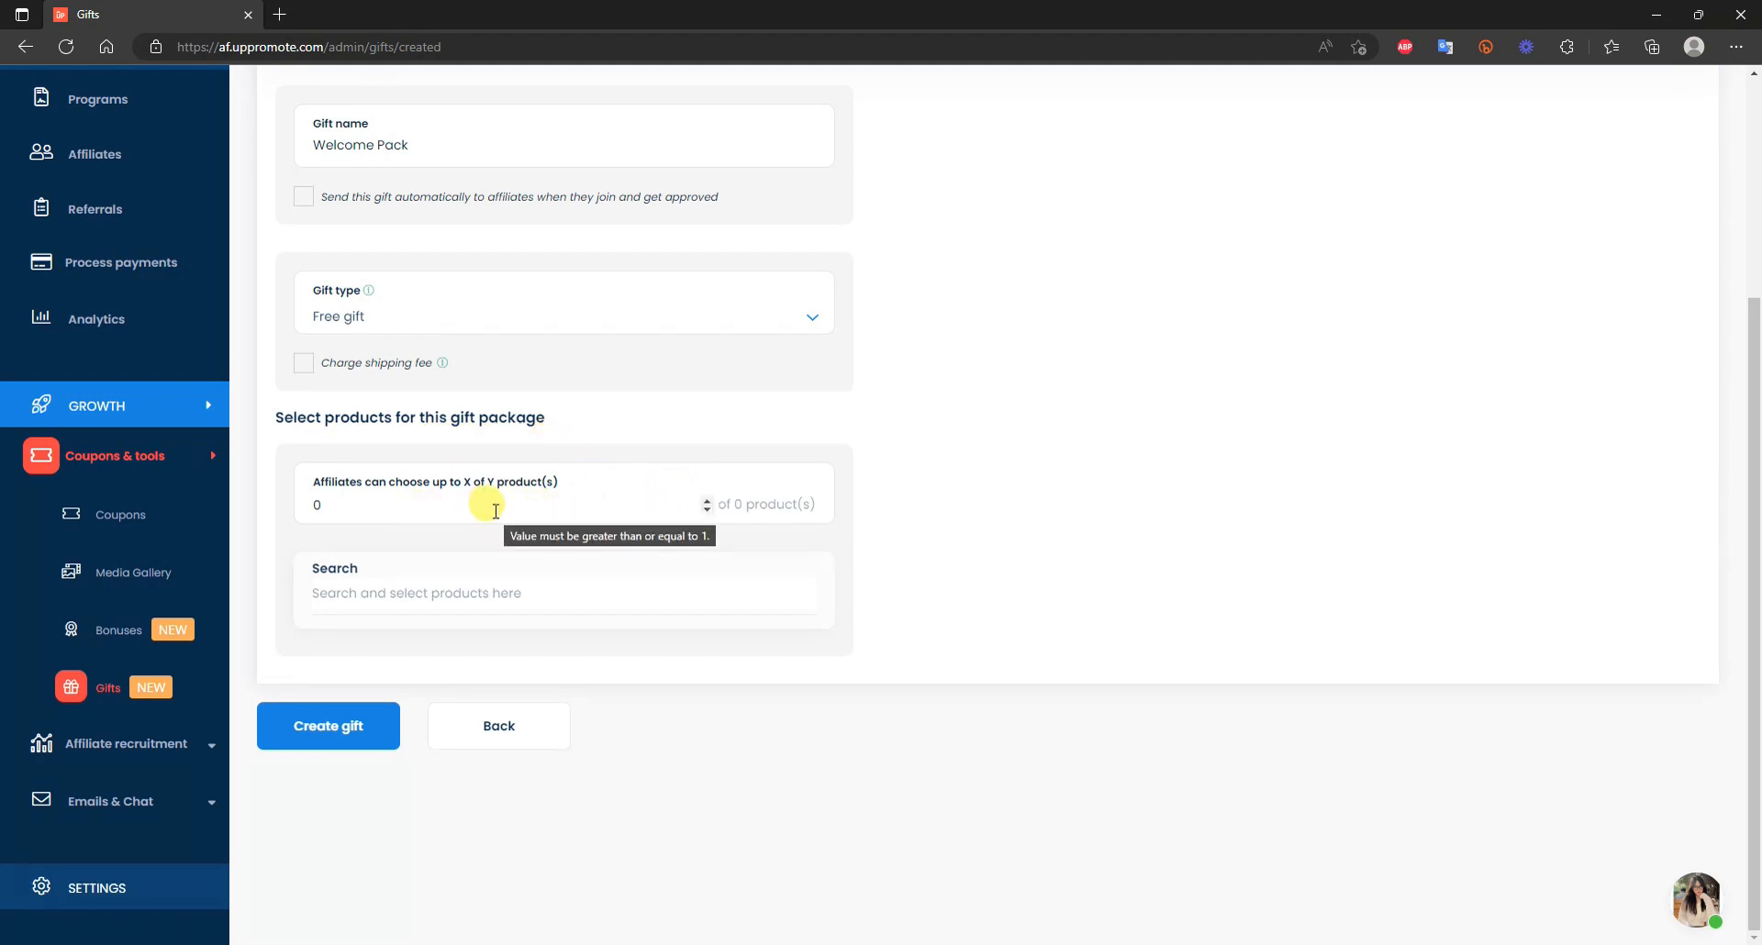
left_click(707, 501)
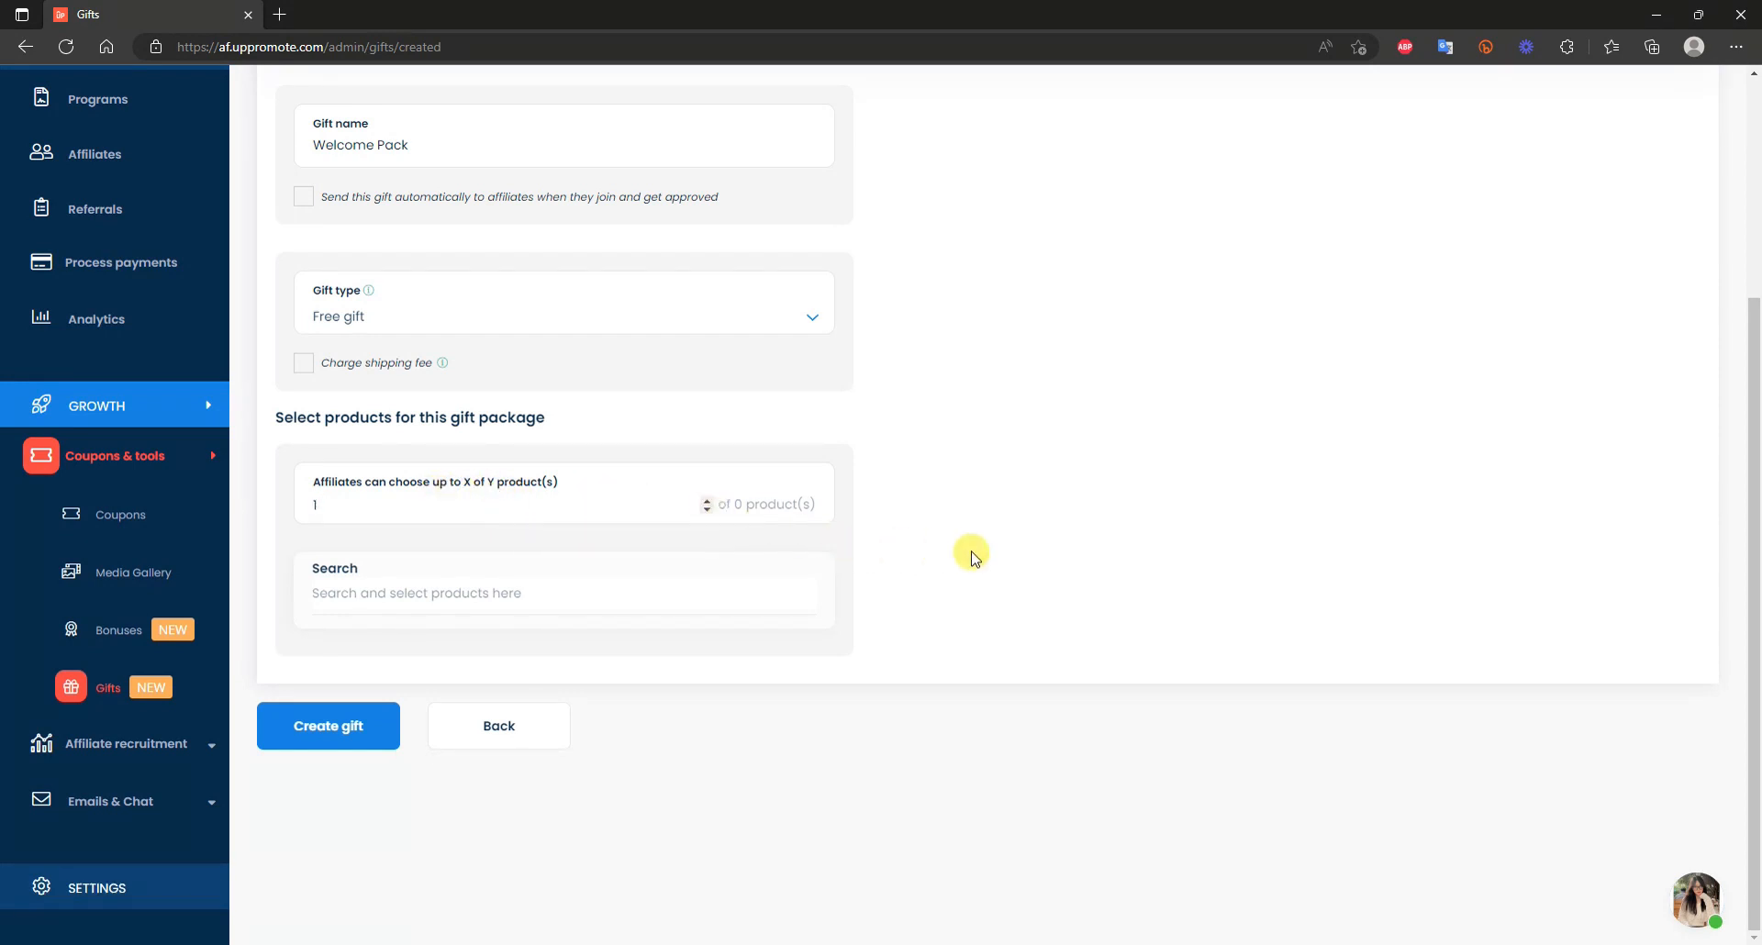
left_click(420, 590)
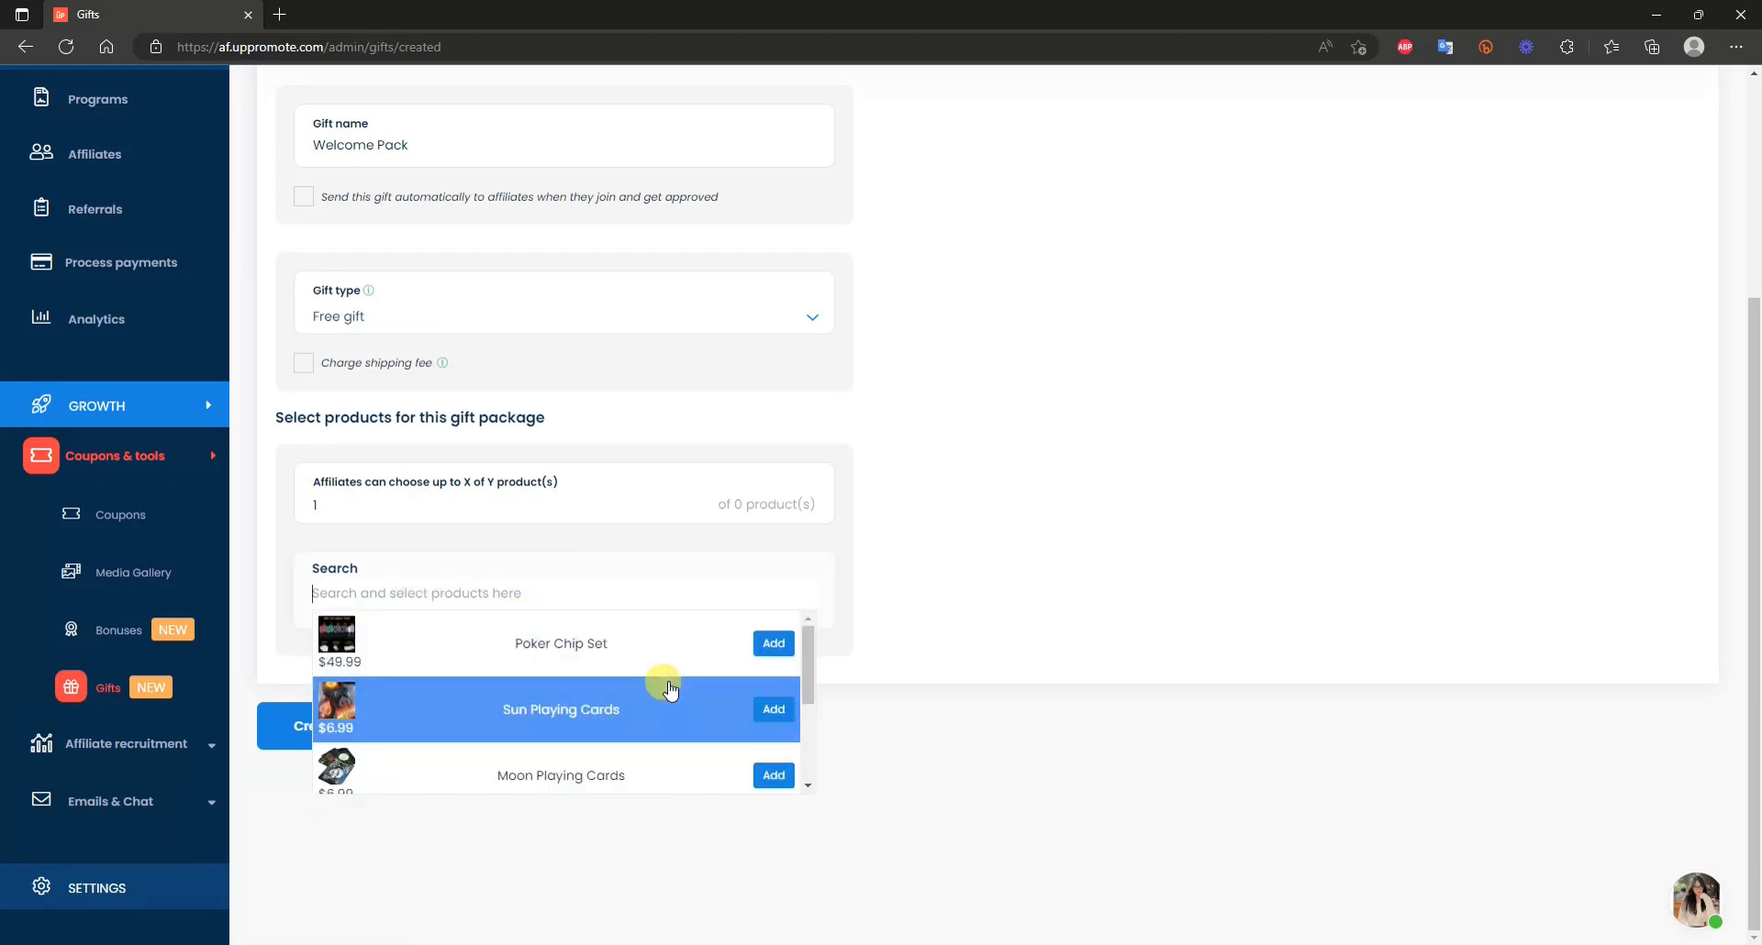
Add Sun Playing Cards and Playing Cards to the Welcome Pack gift.
left_click(776, 710)
scroll(518, 560, "down", 1)
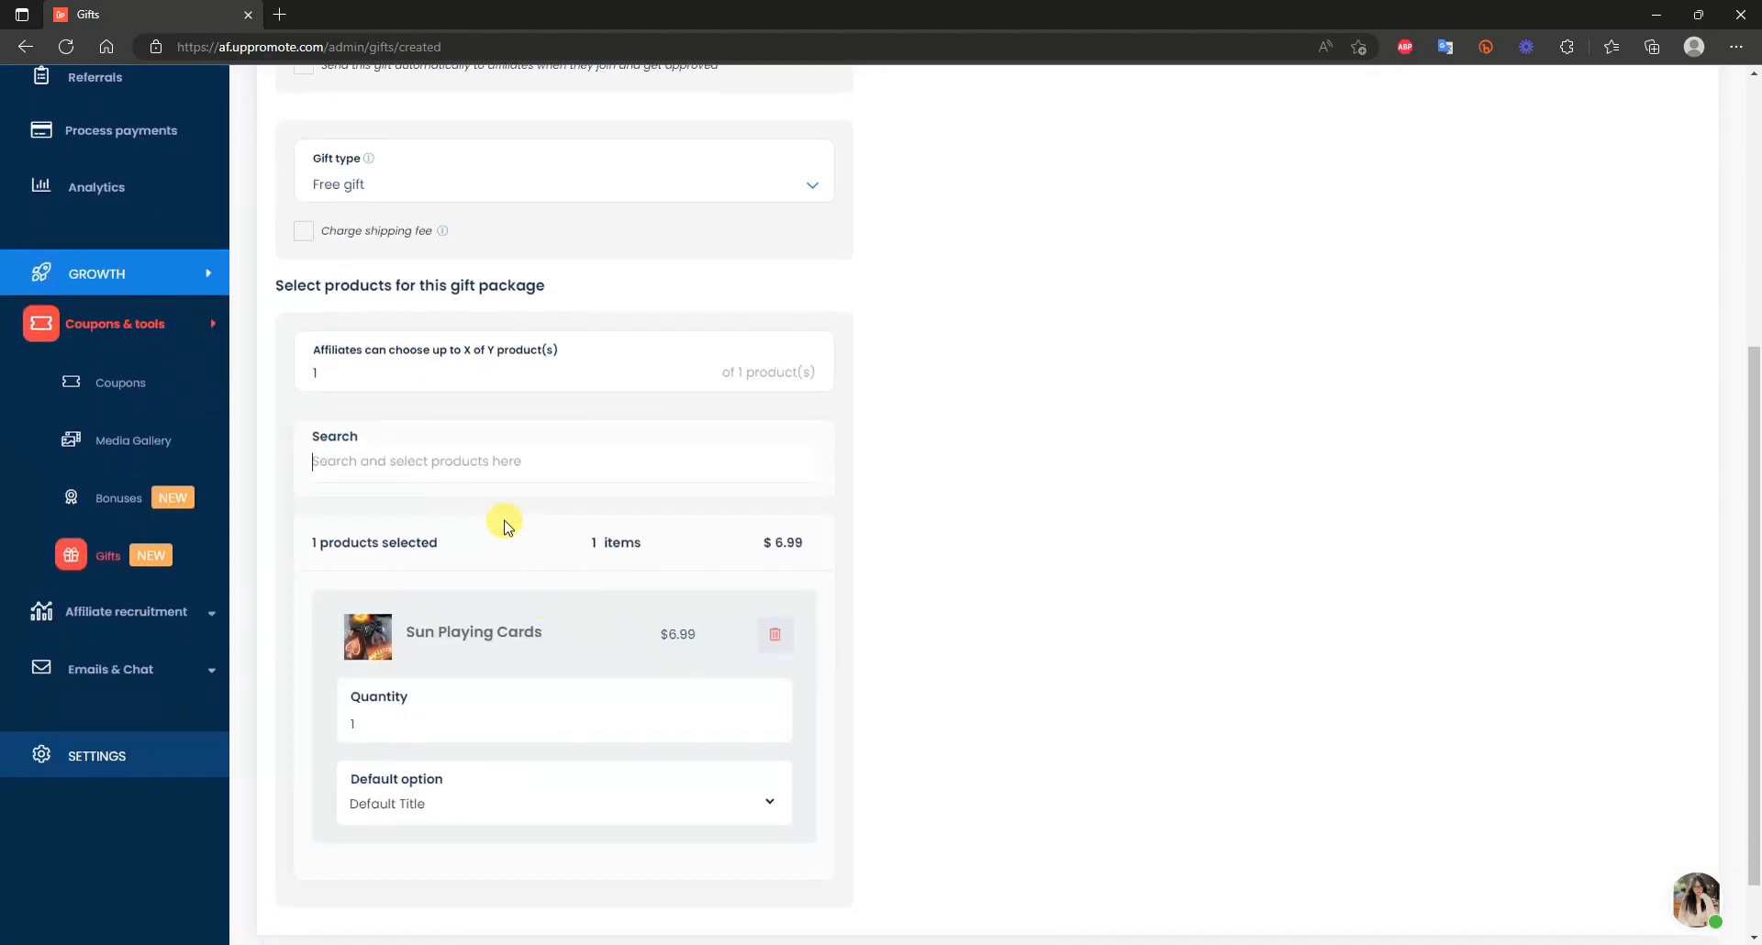
left_click(483, 465)
scroll(624, 551, "down", 1)
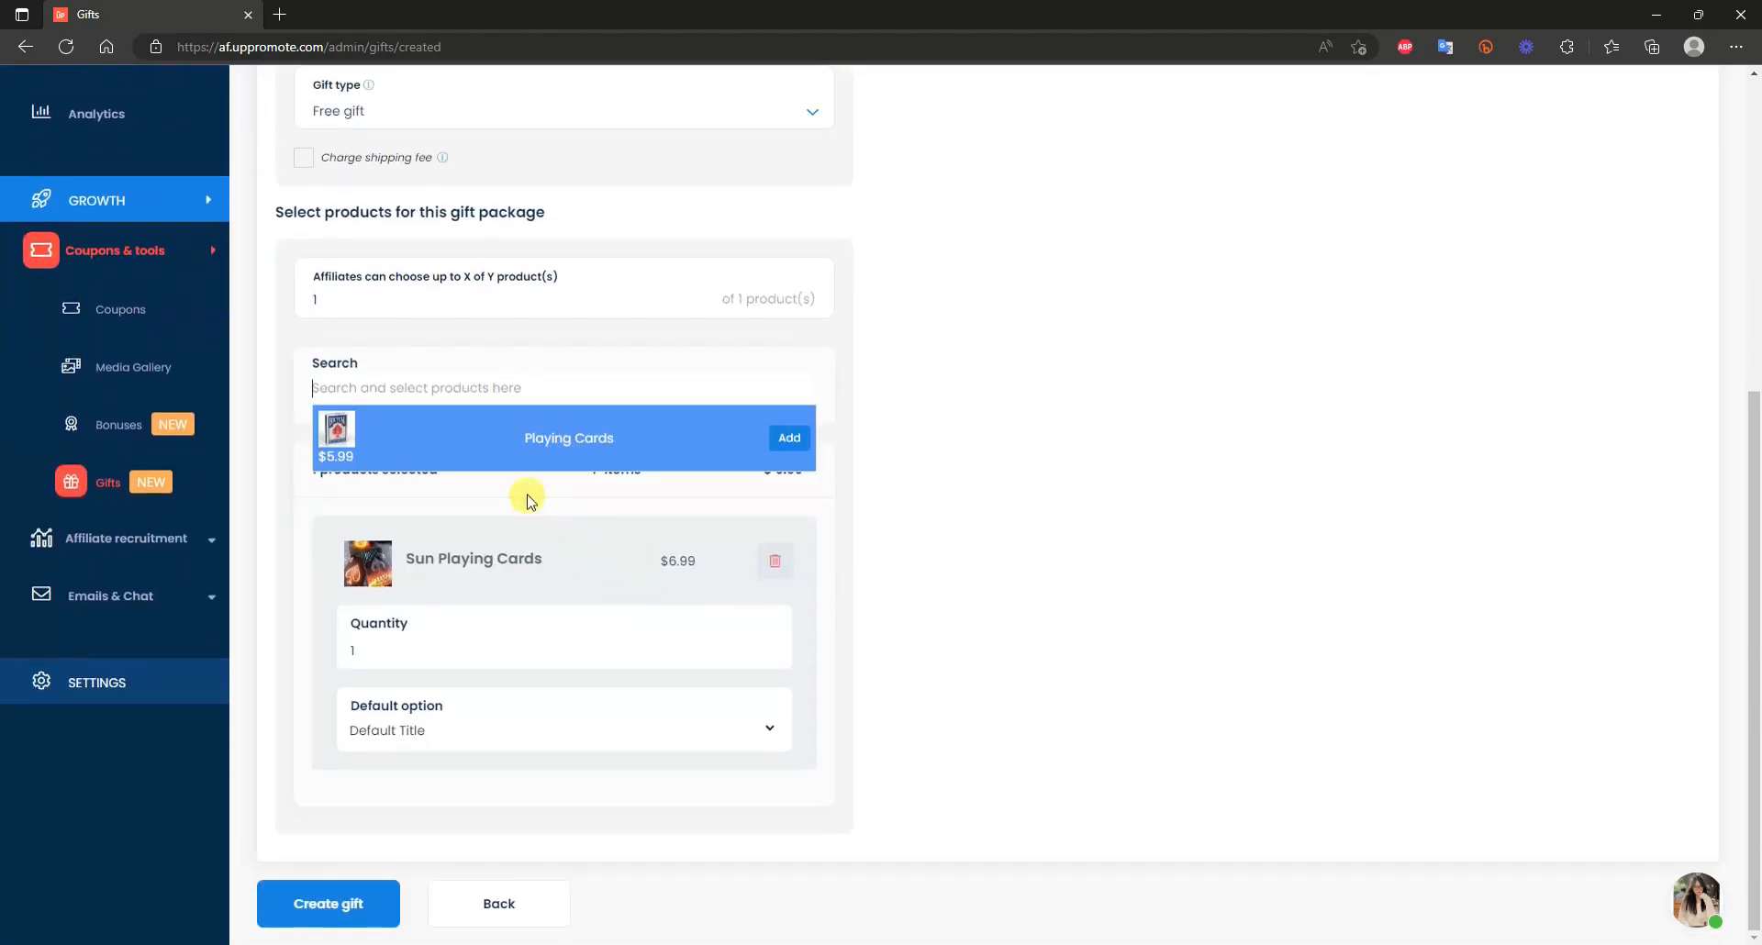
left_click(790, 438)
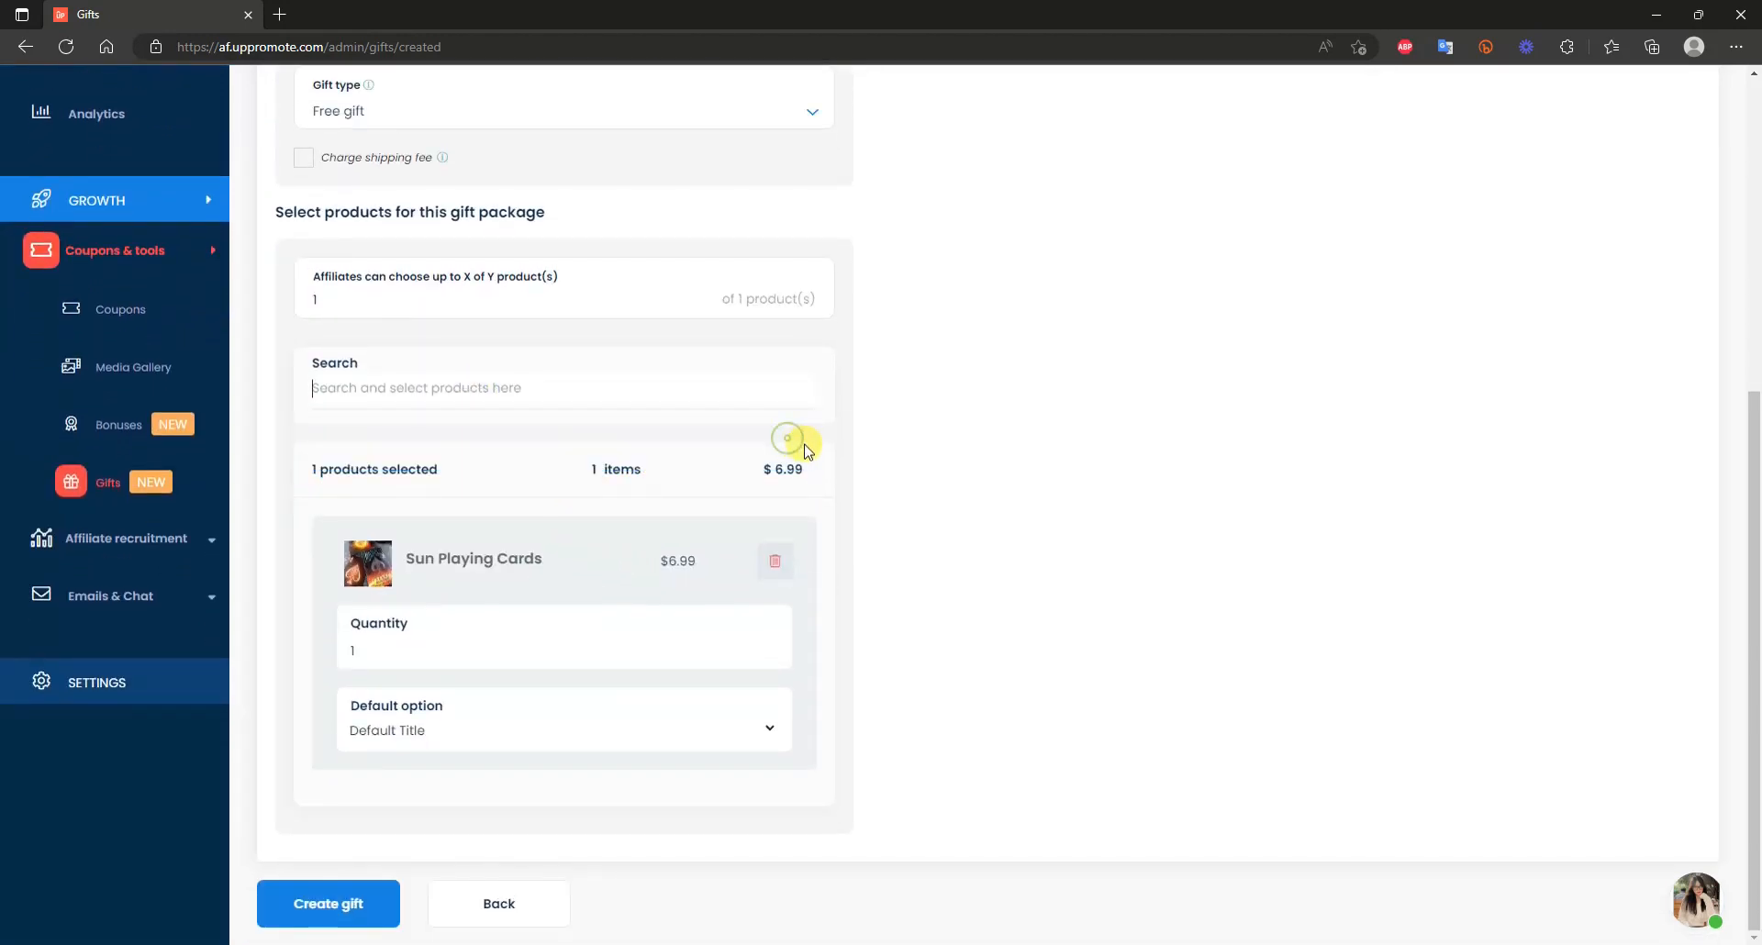
Review the gift form and create the Welcome Pack gift.
scroll(881, 551, "down", 1)
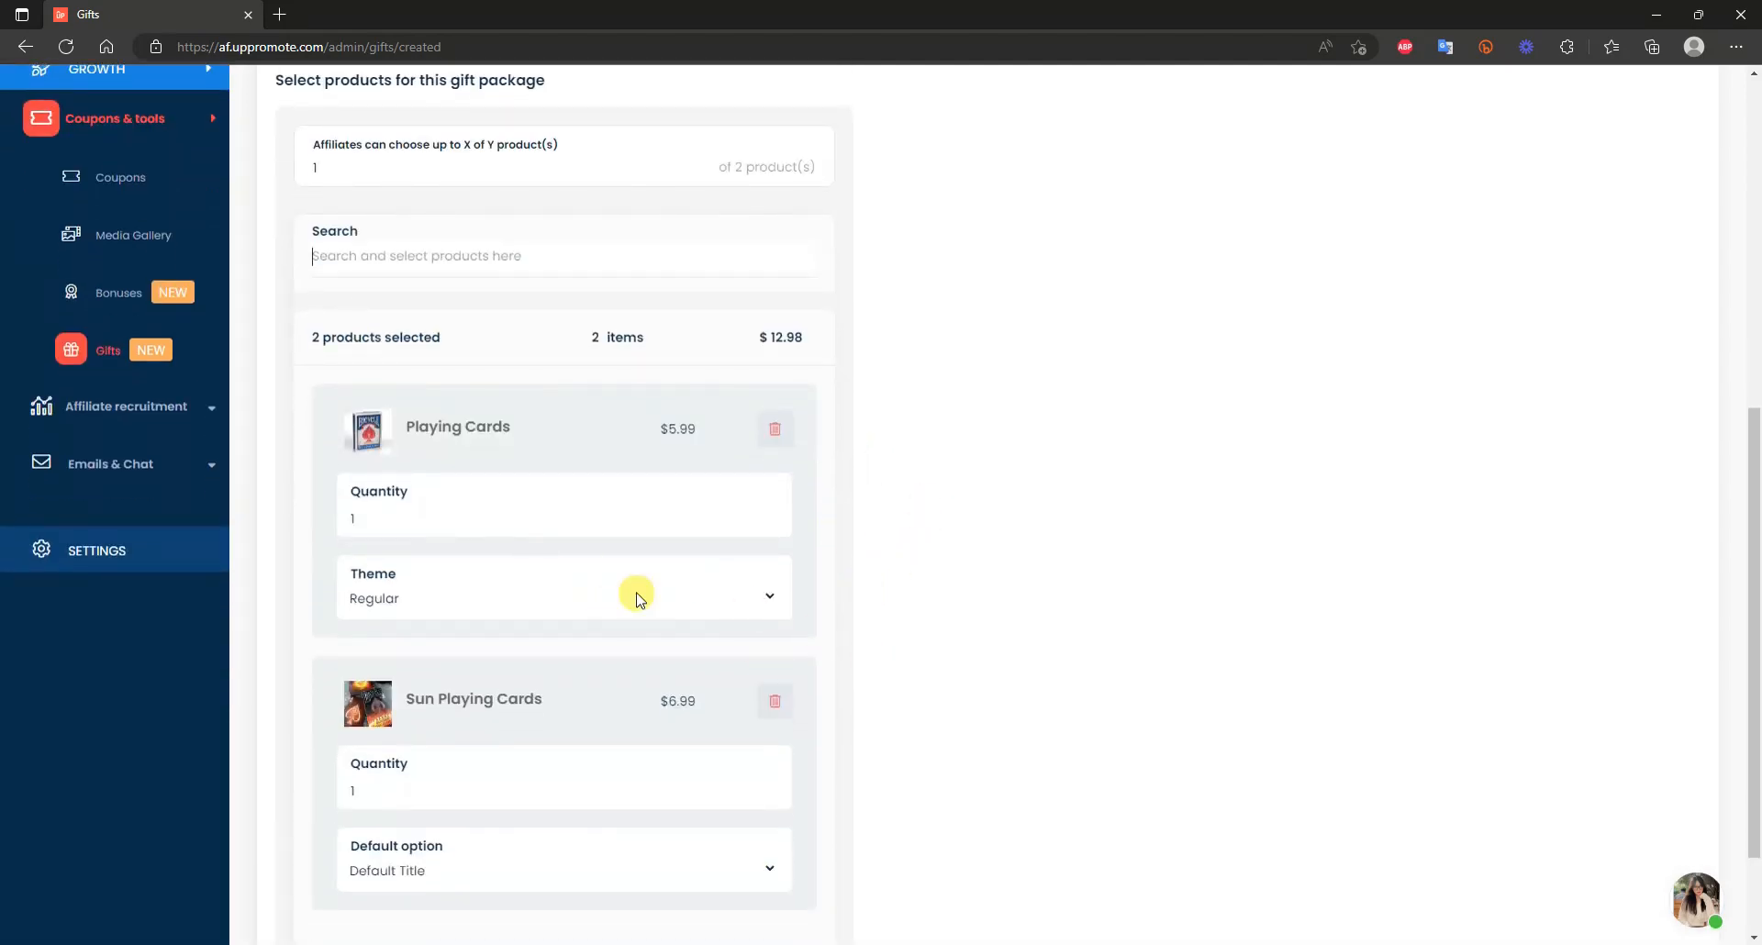
scroll(587, 550, "down", 1)
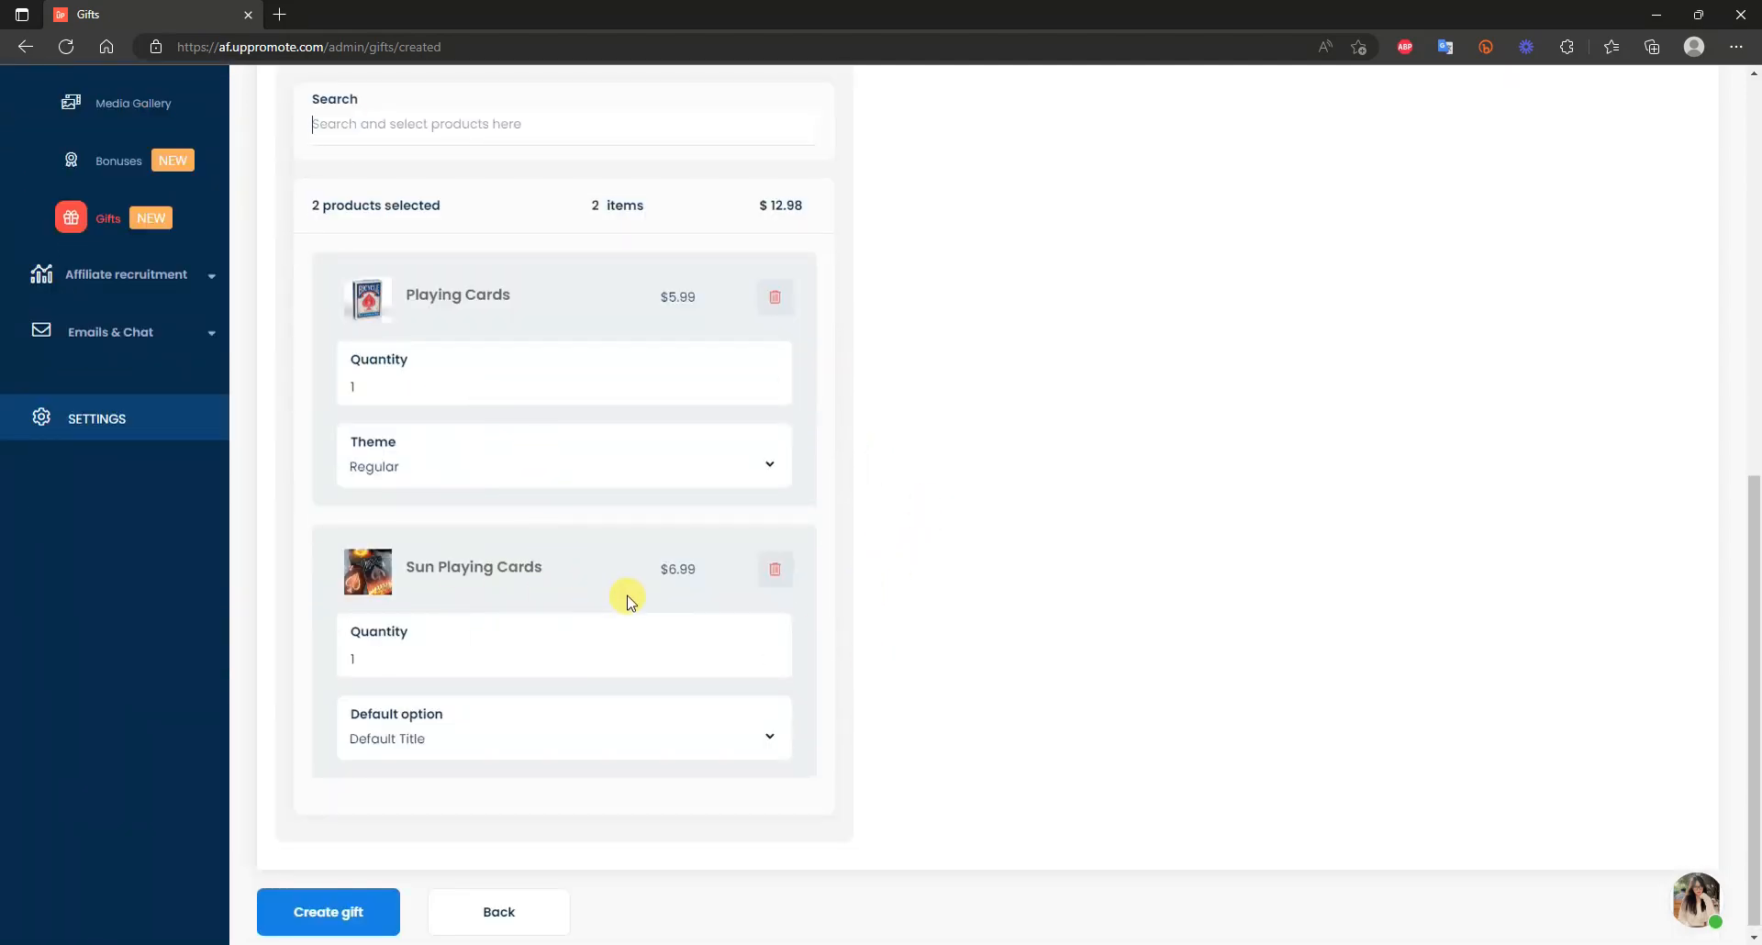
scroll(443, 715, "up", 1)
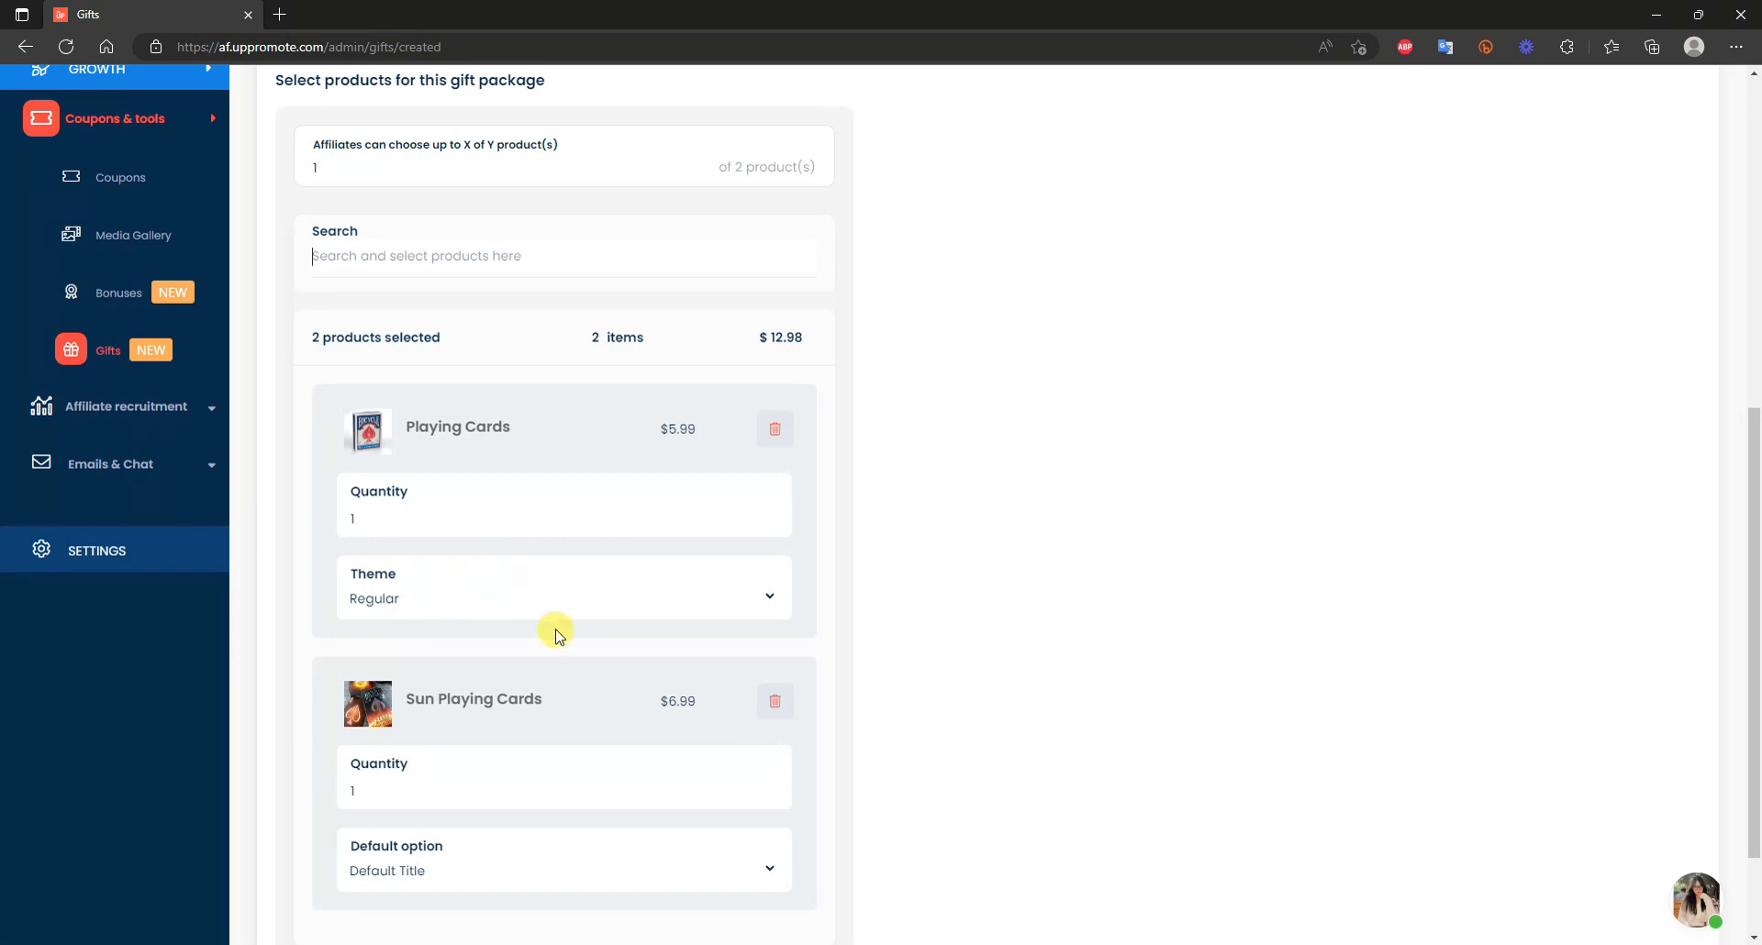
scroll(516, 621, "up", 2)
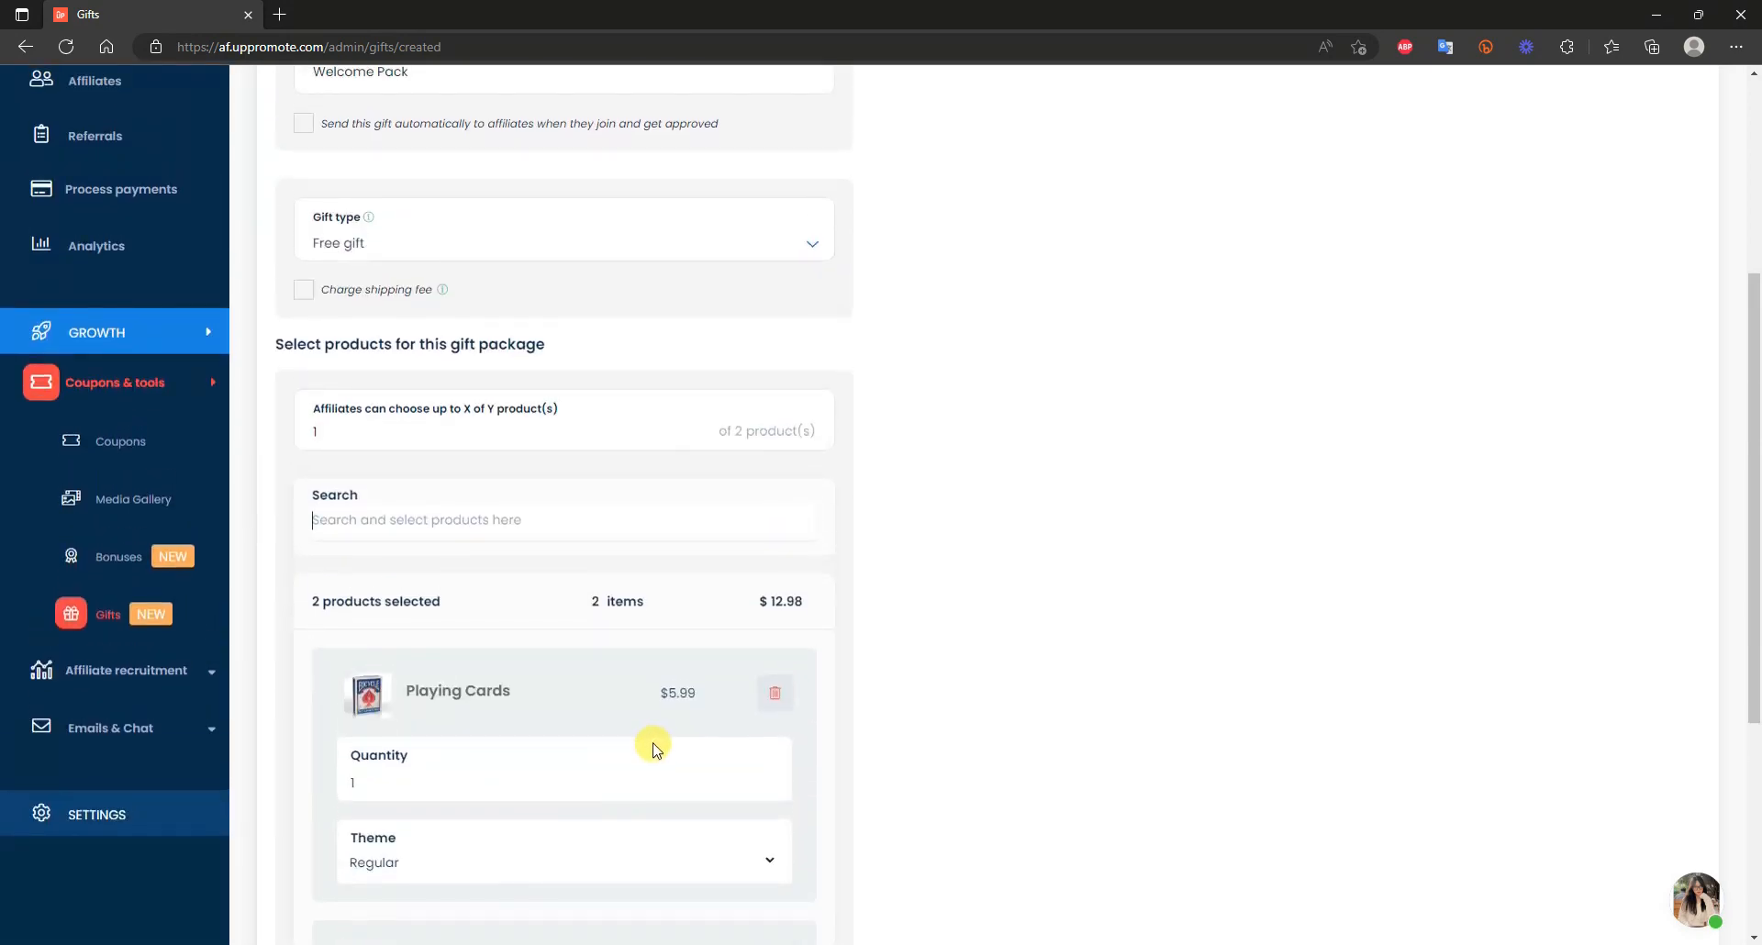
scroll(651, 745, "up", 1)
scroll(597, 729, "down", 1)
scroll(613, 749, "up", 1)
scroll(617, 748, "down", 2)
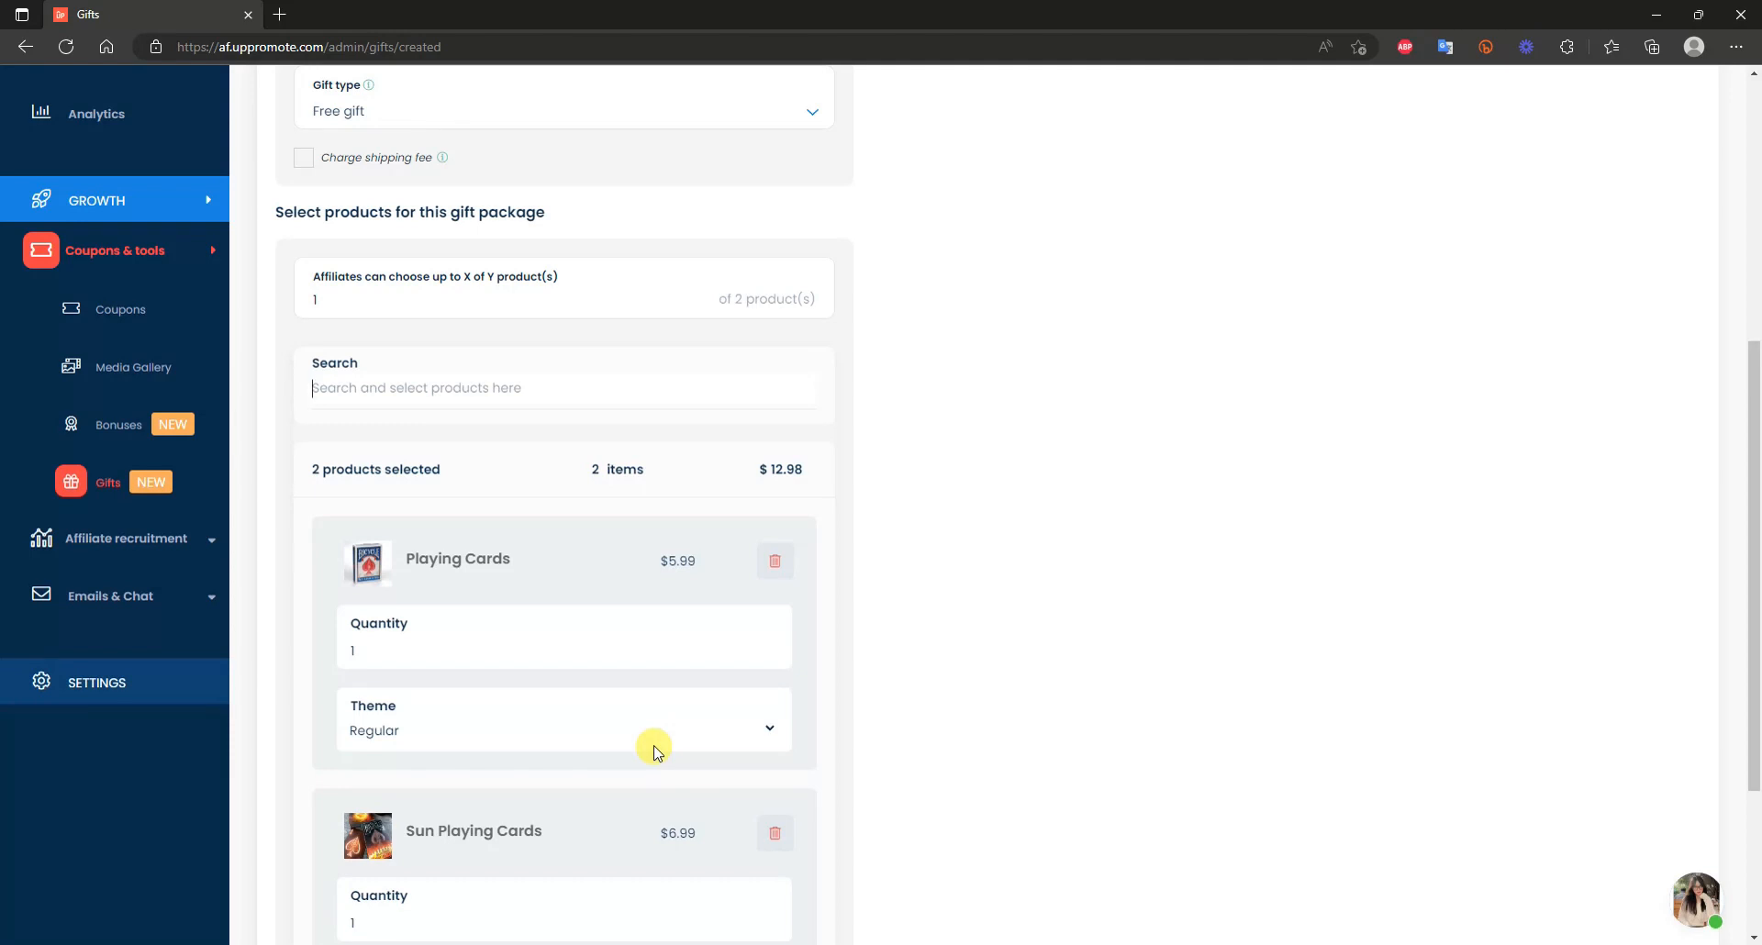
scroll(642, 679, "down", 3)
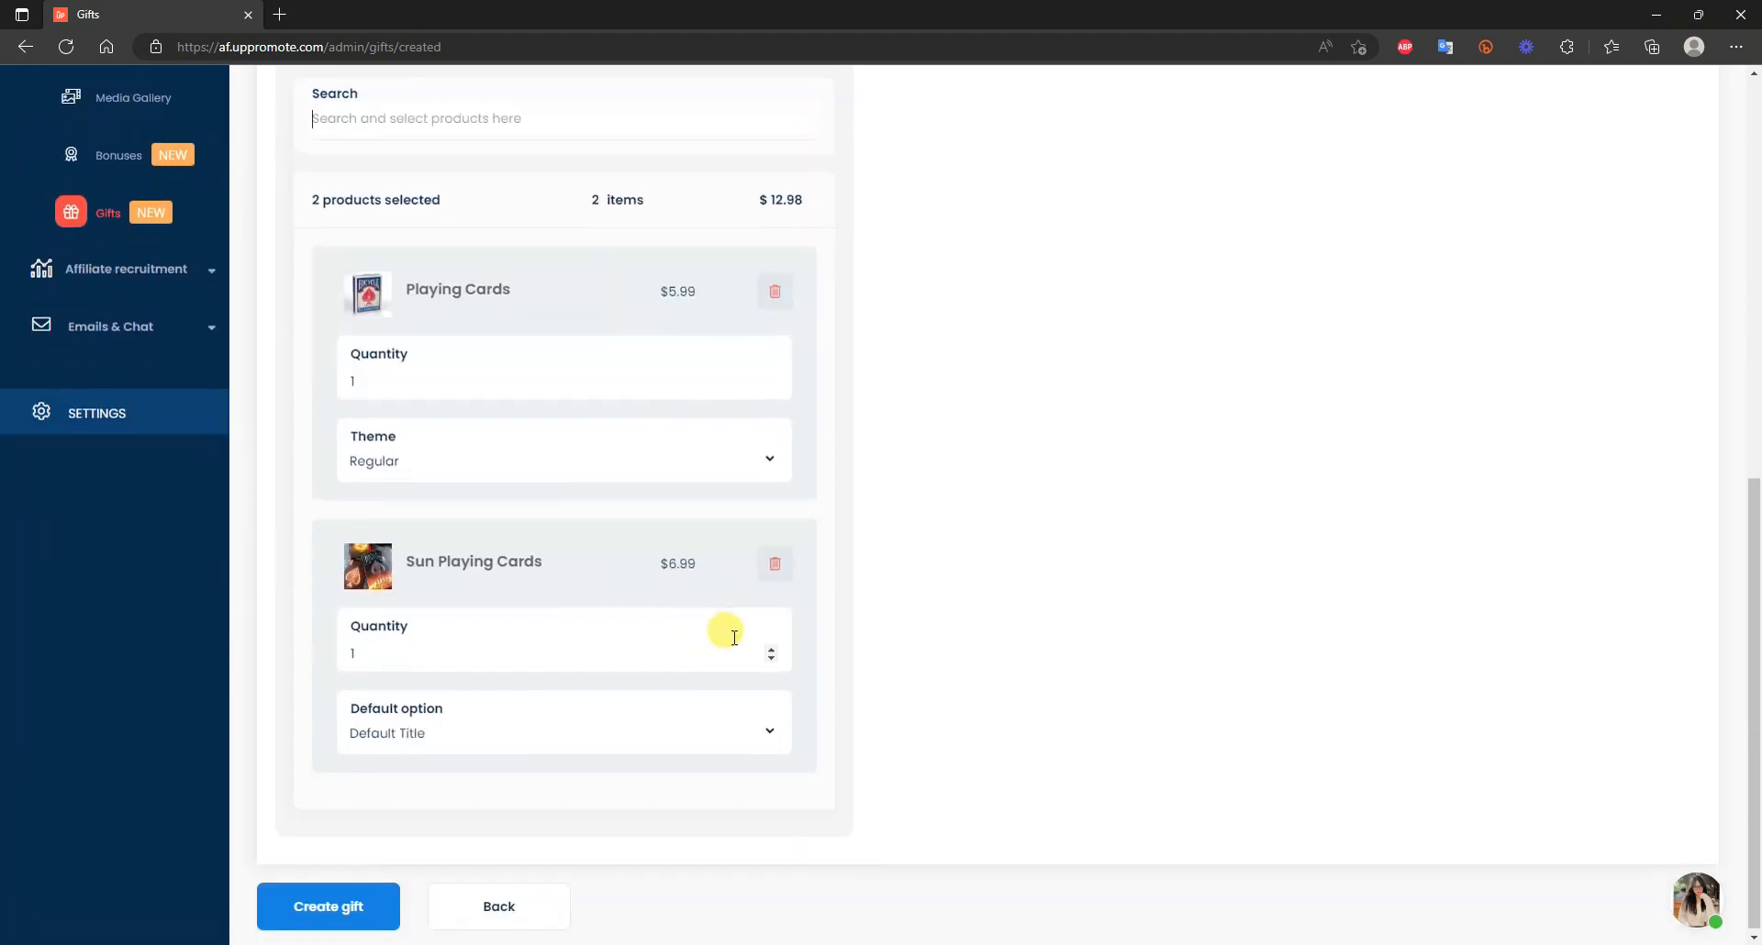
scroll(734, 569, "up", 4)
scroll(714, 507, "up", 3)
scroll(643, 624, "down", 6)
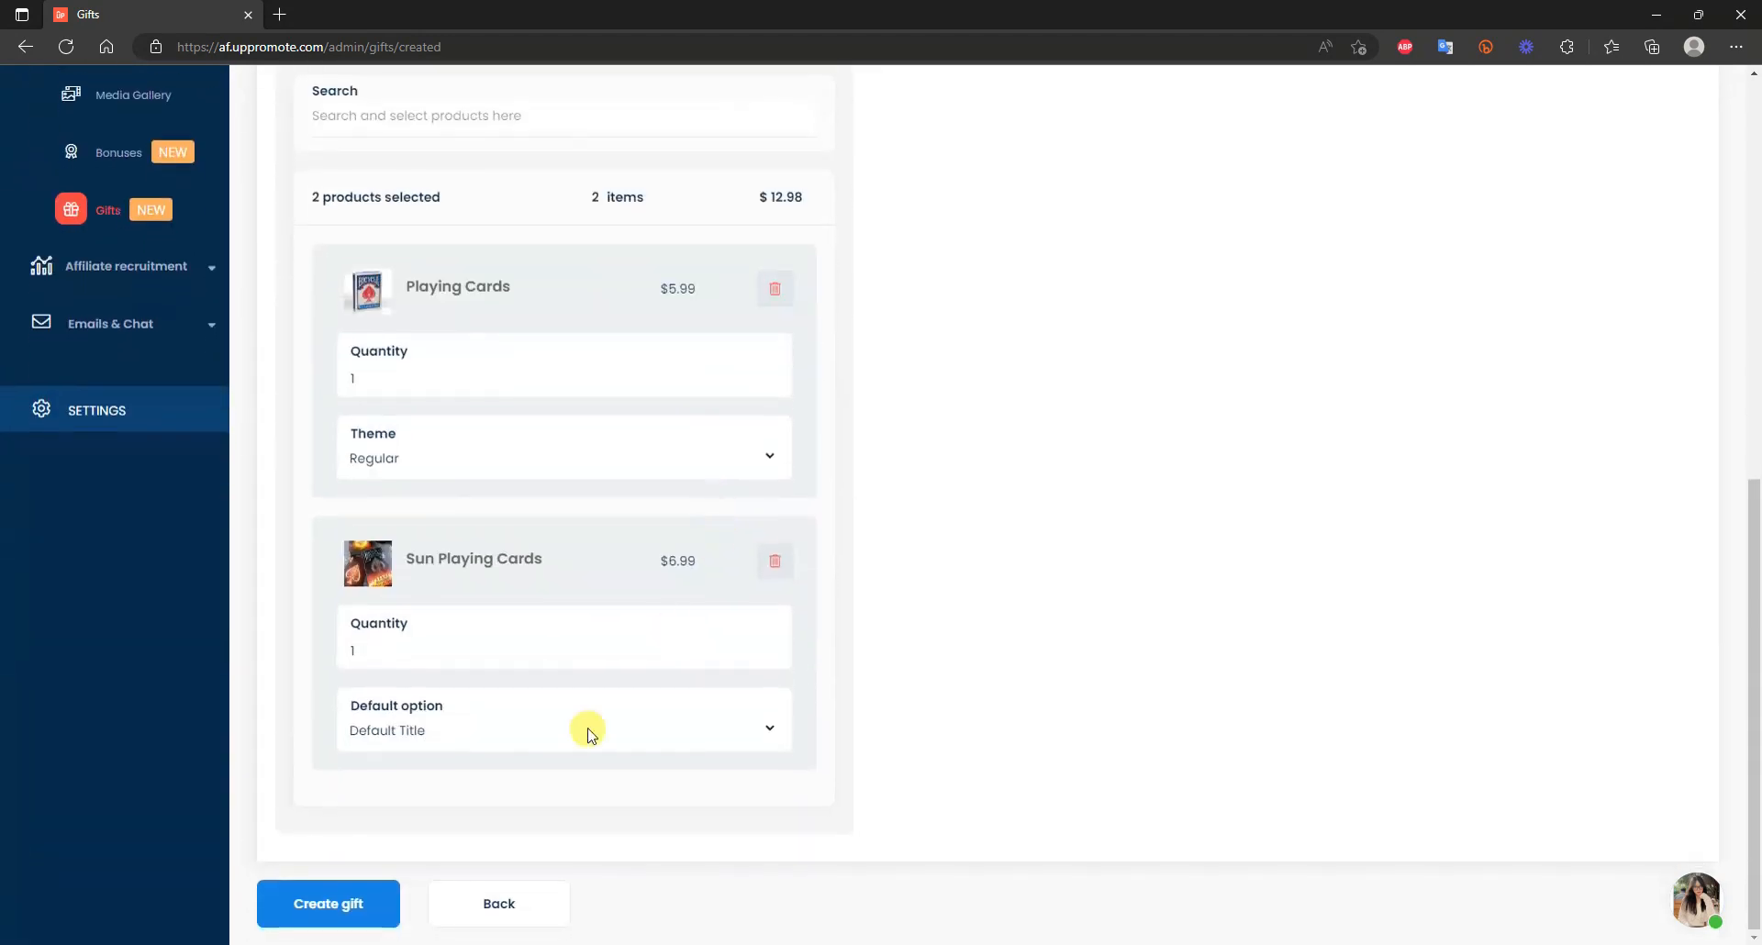
left_click(346, 906)
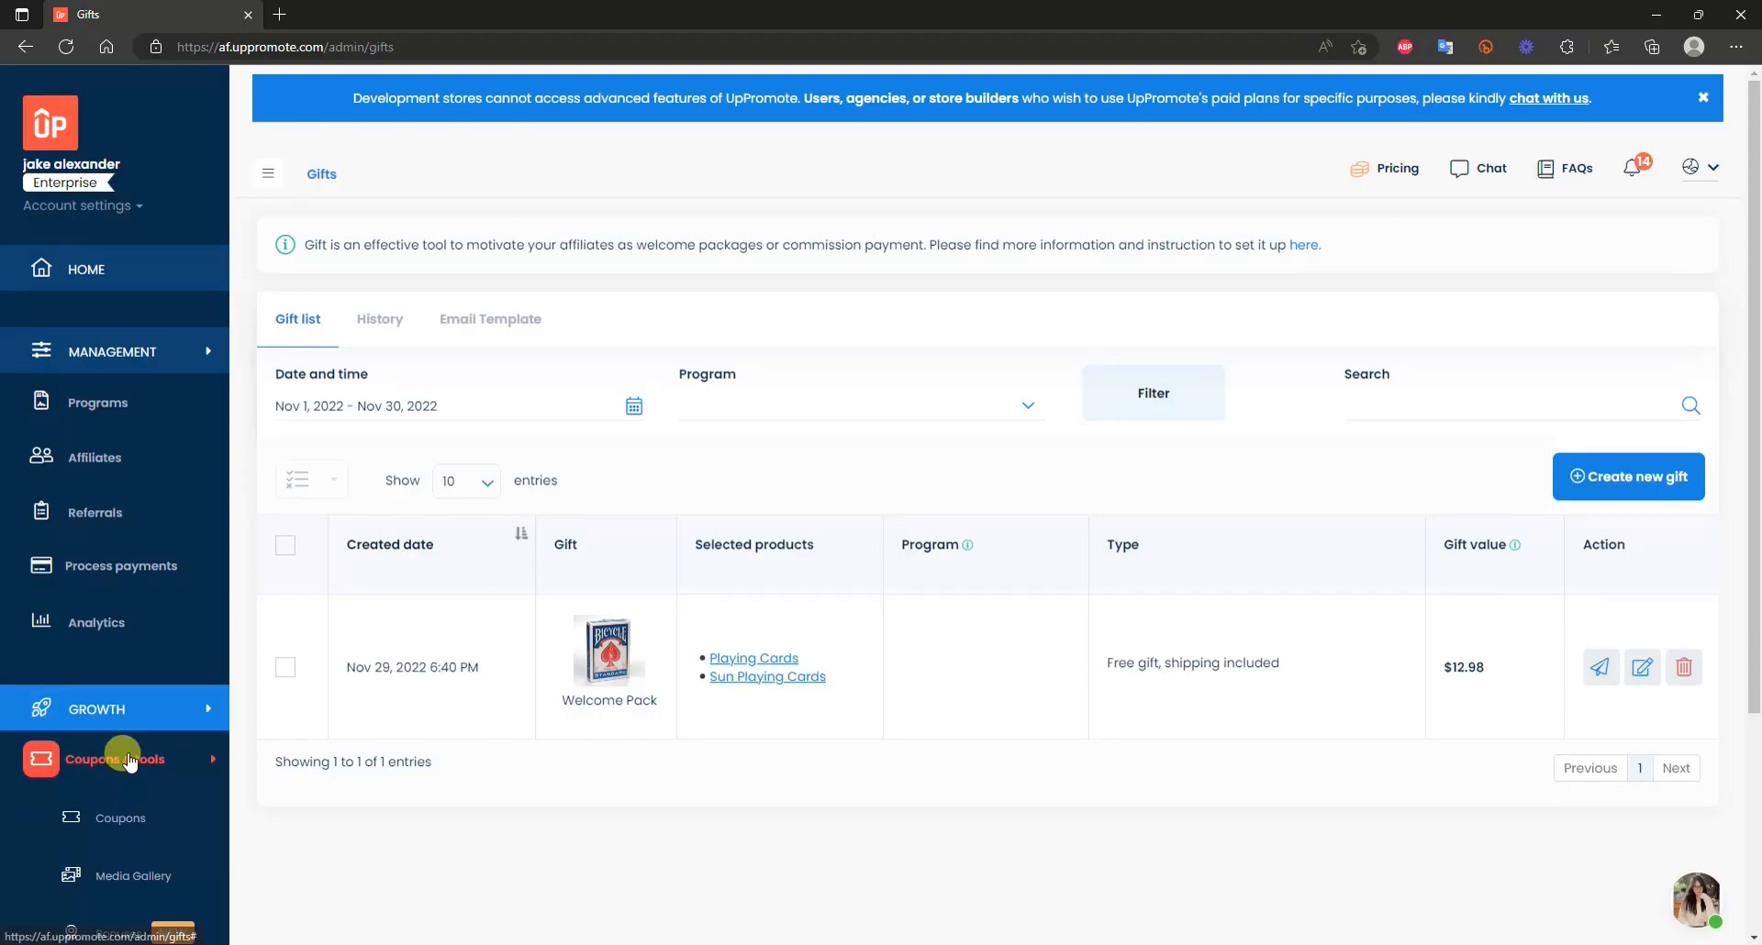
Scroll the gift list showing the new Welcome Pack free gift valued at $12.98.
scroll(119, 756, "down", 2)
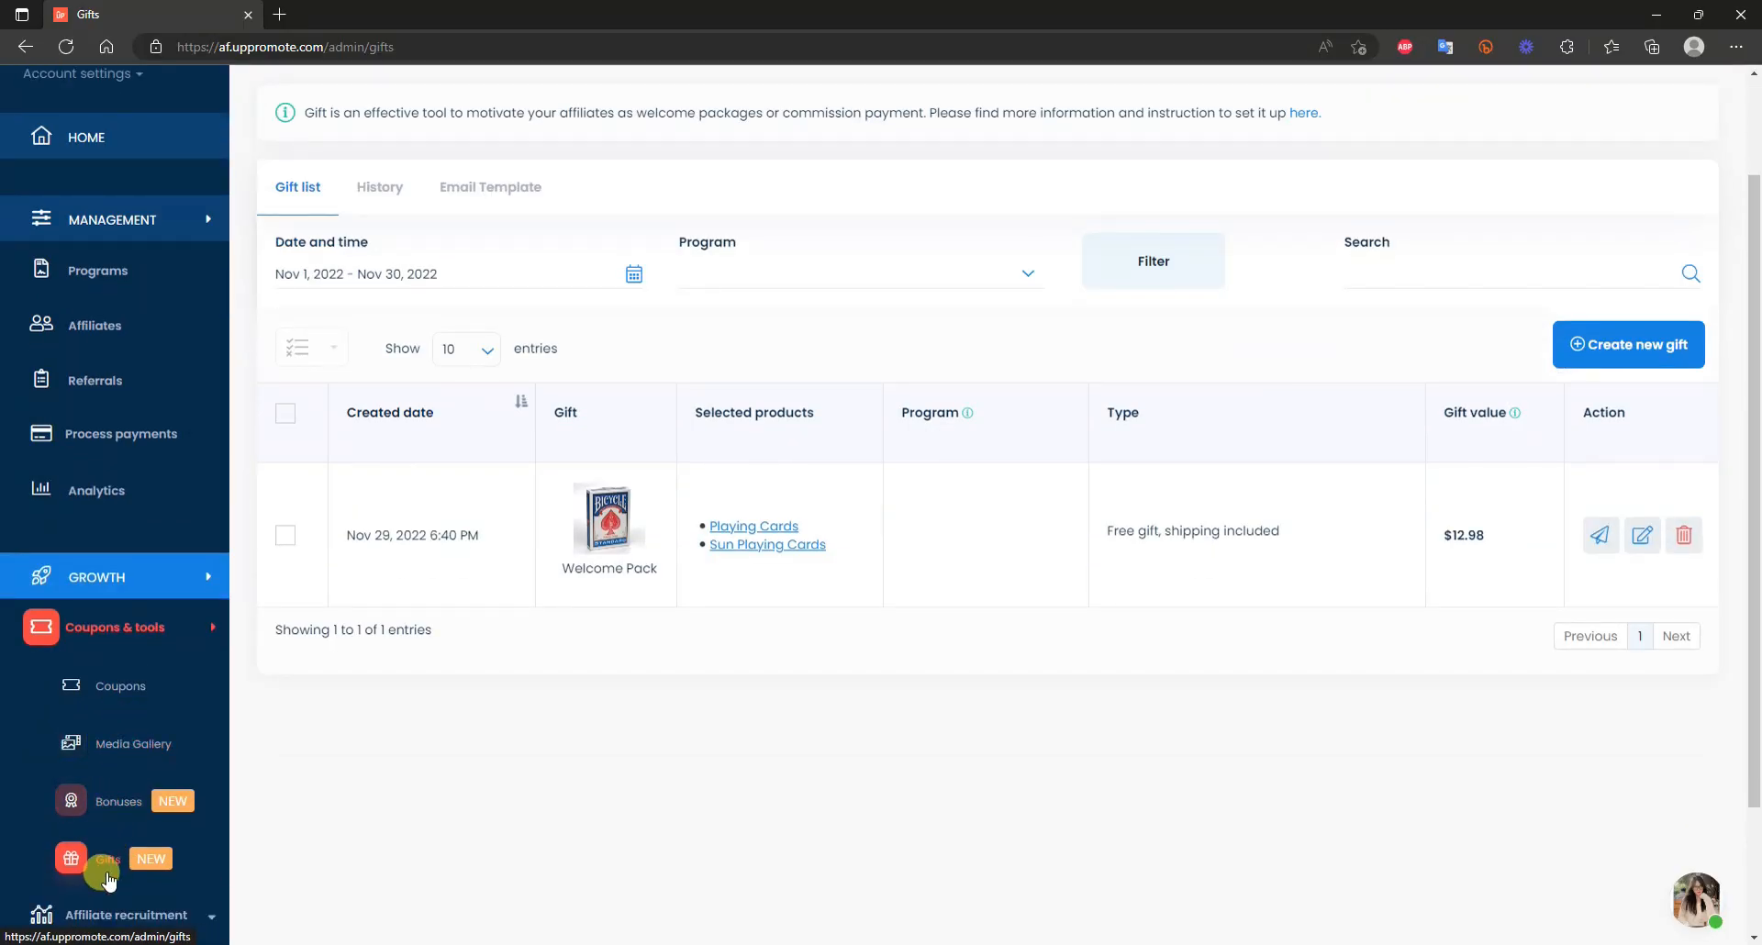
Start a new performance bonus titled Performance Bonus 1 for Standard Affiliate Commission.
left_click(123, 811)
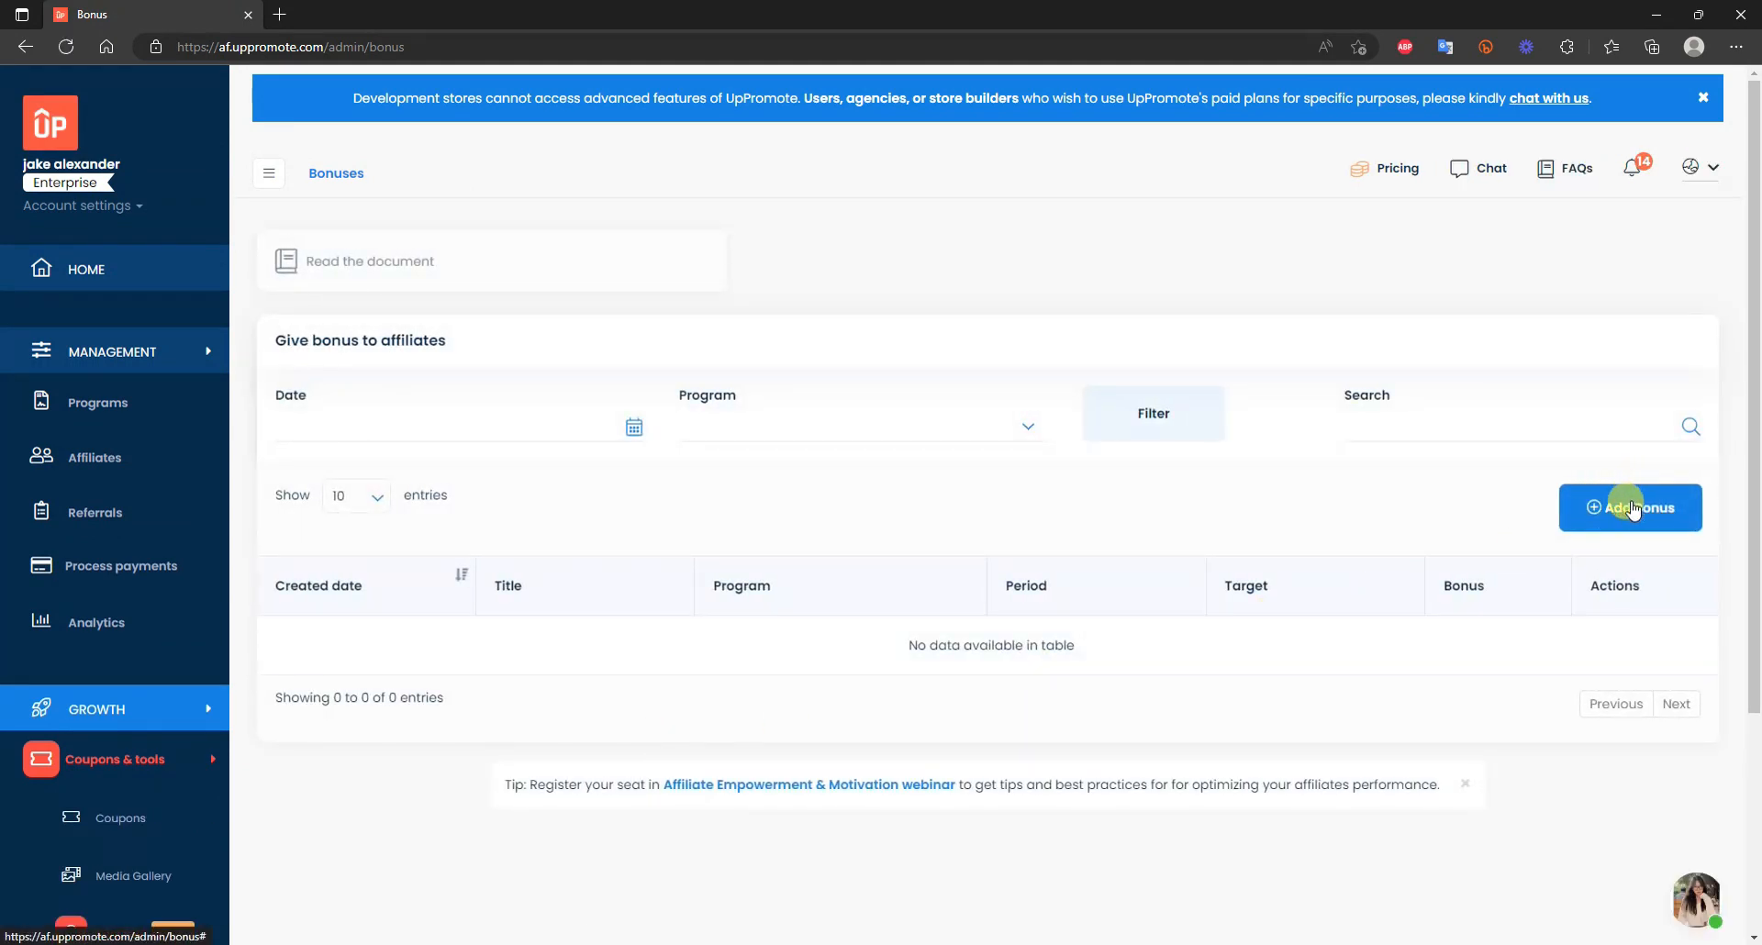
left_click(1628, 509)
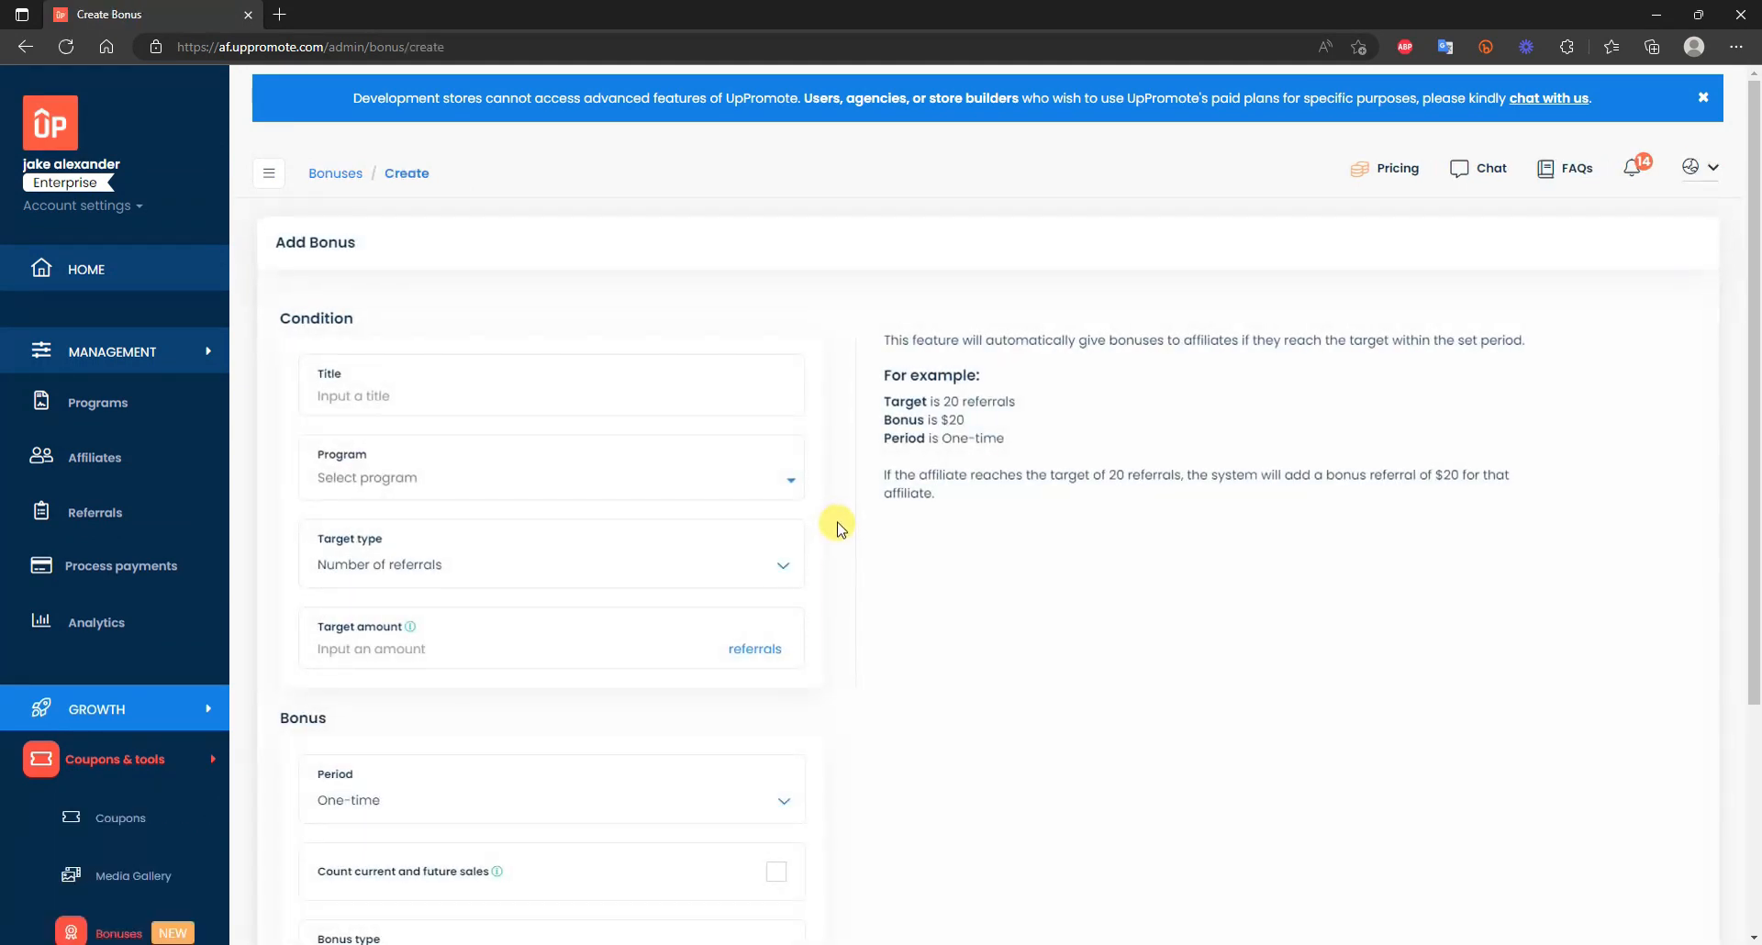
left_click(614, 400)
type("Performance Bonus 1")
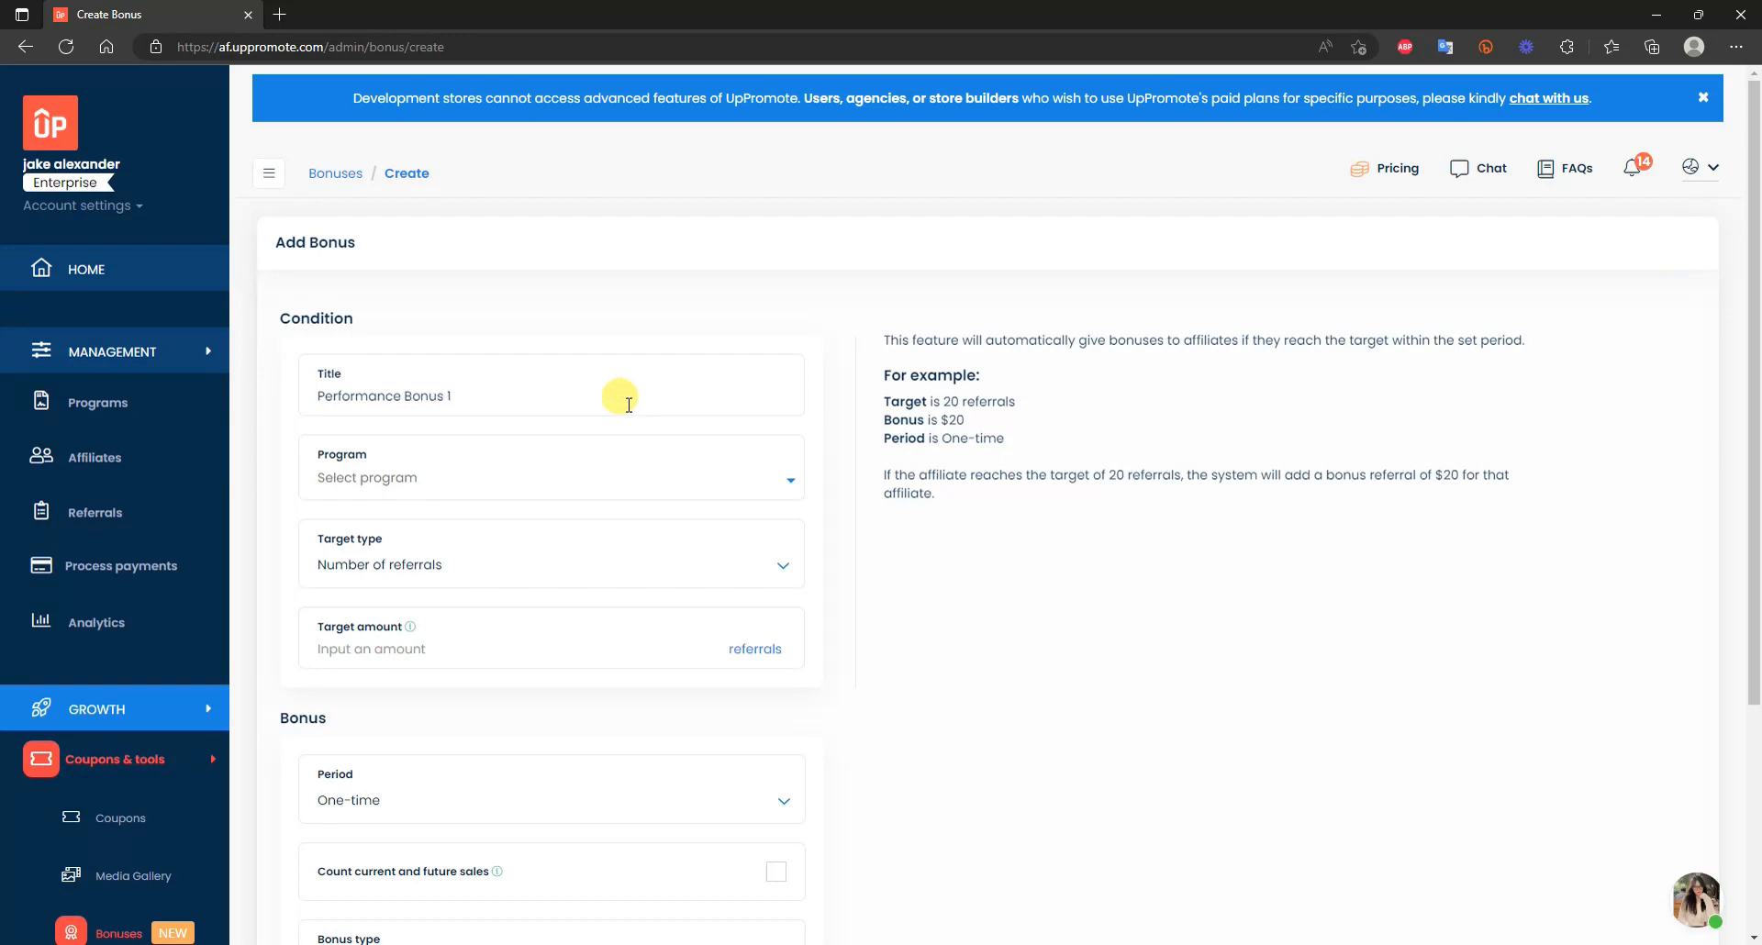
scroll(618, 394, "down", 1)
left_click(736, 341)
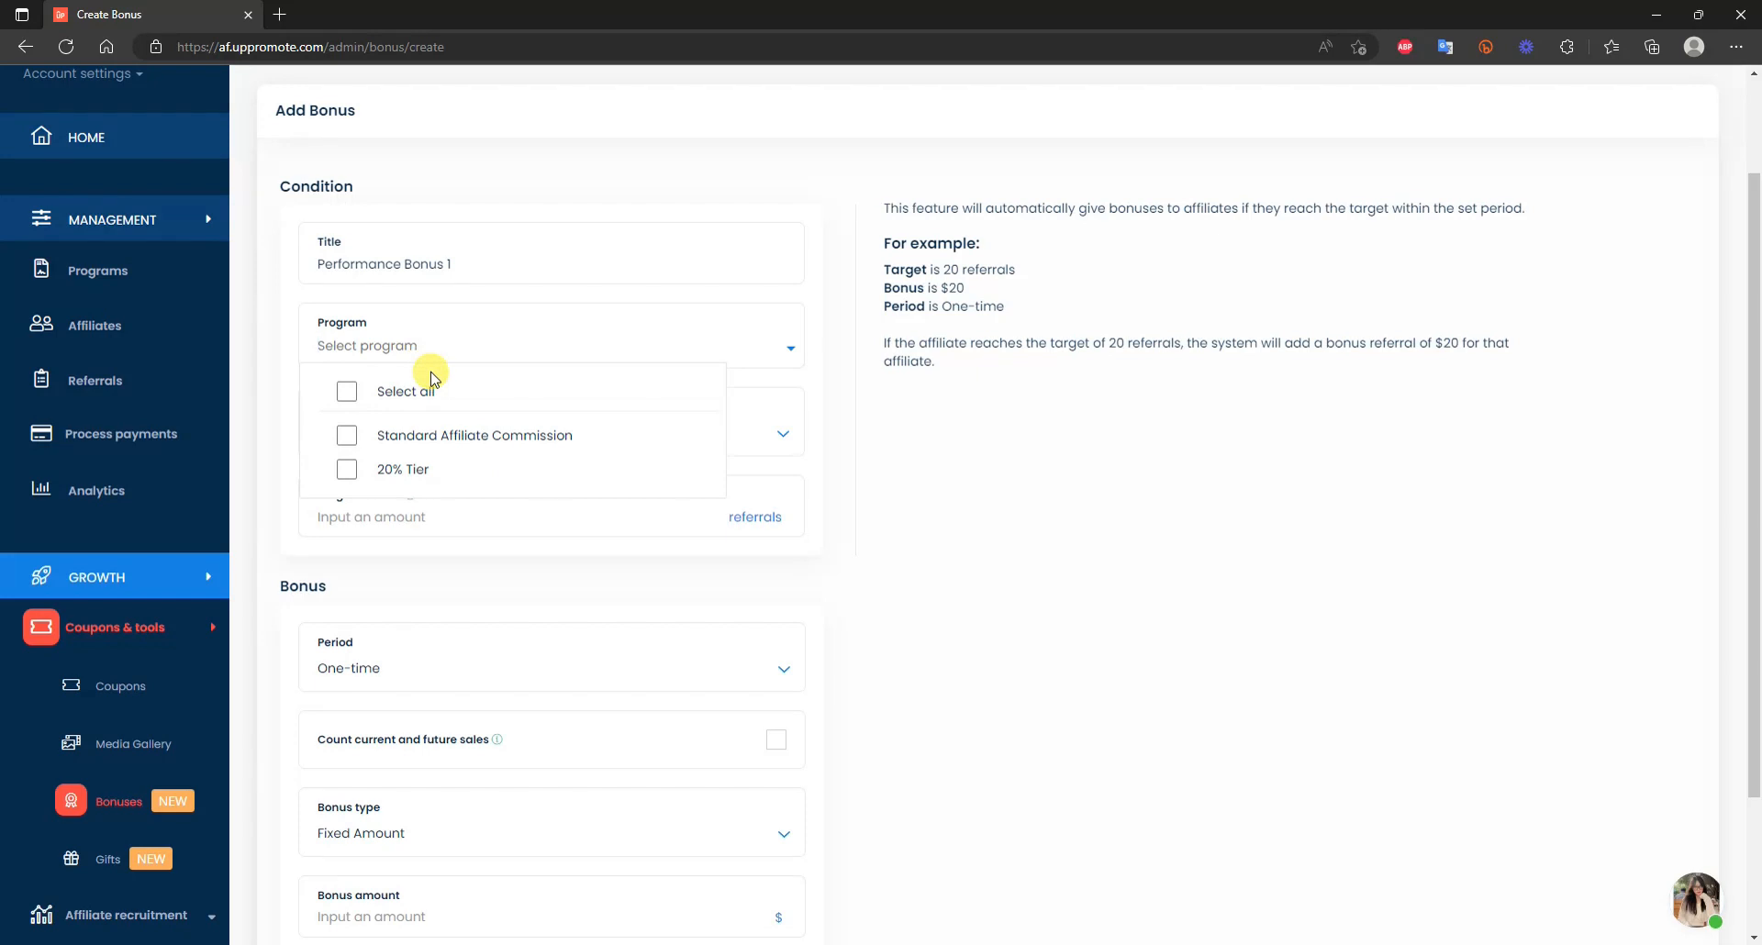
left_click(514, 437)
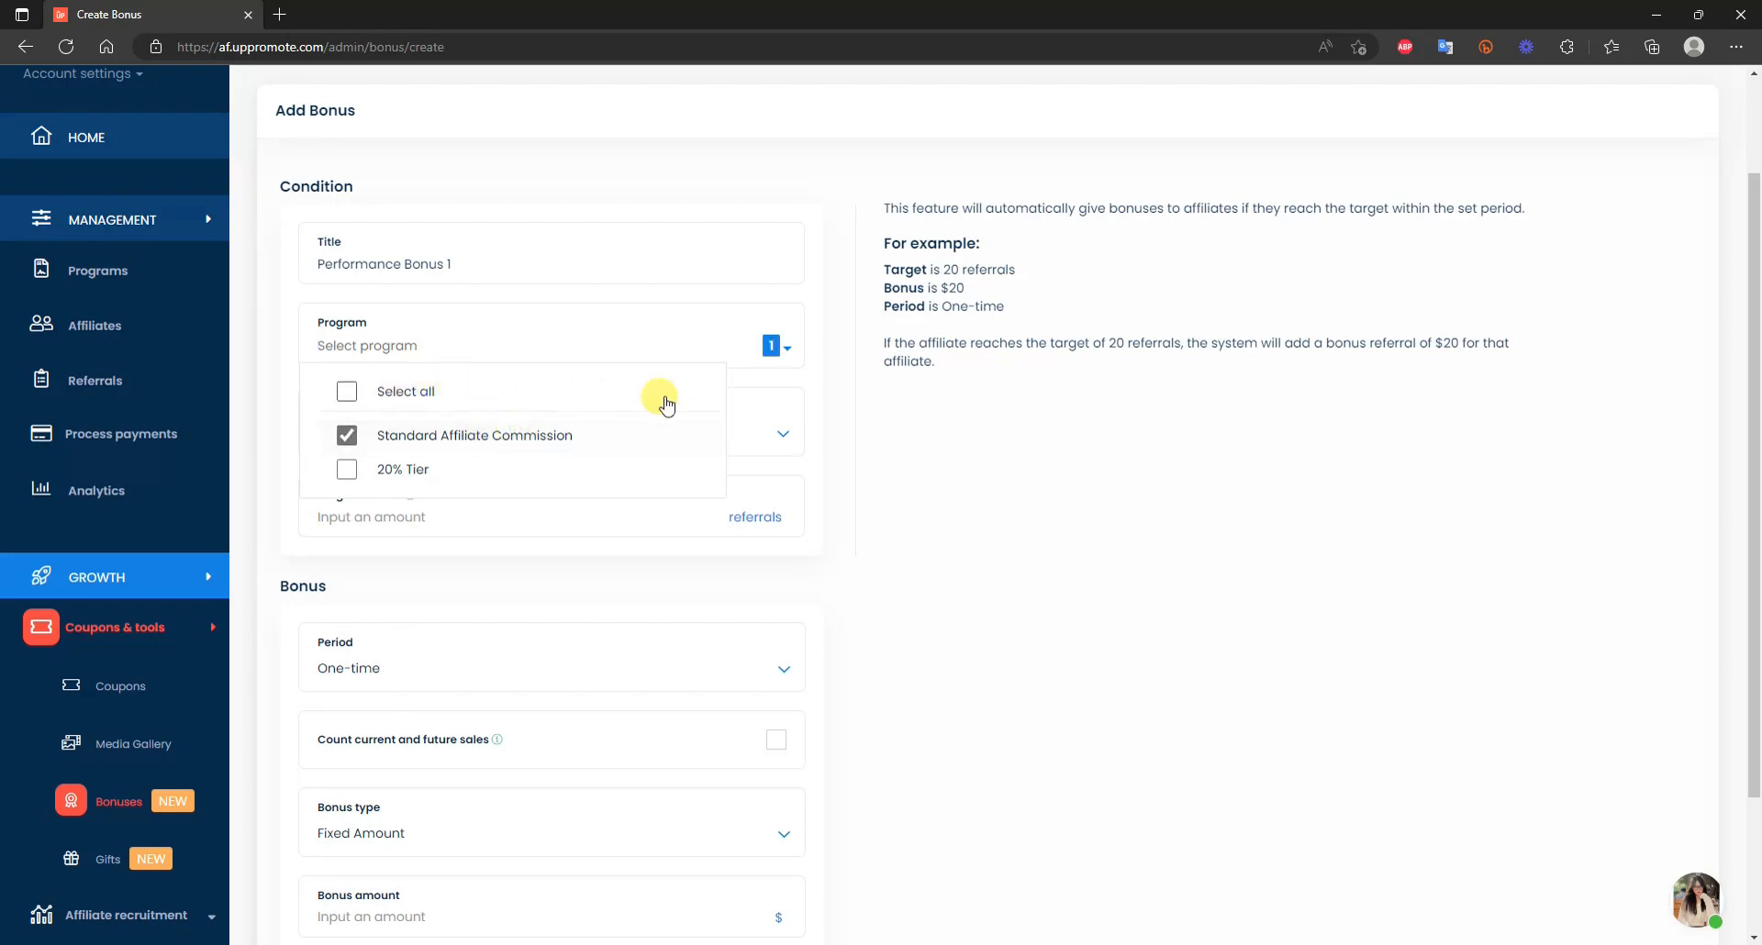
left_click(973, 466)
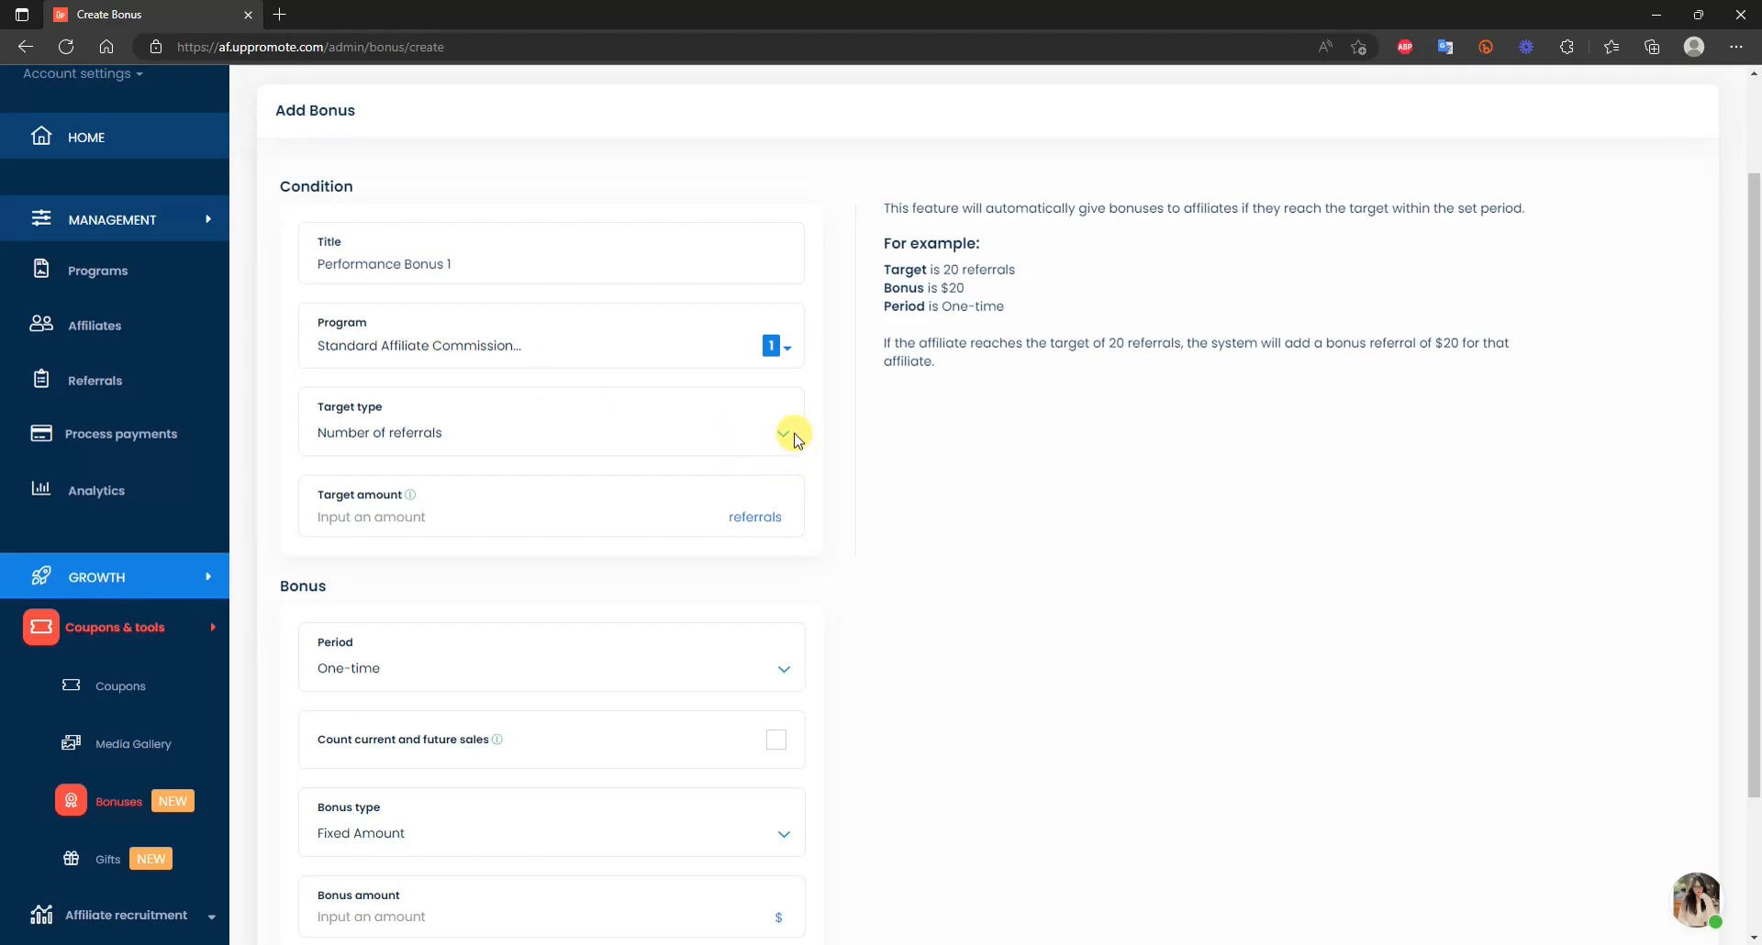
Set the target to 15 referrals and the bonus period to One-time, after trying Quarterly.
left_click(743, 427)
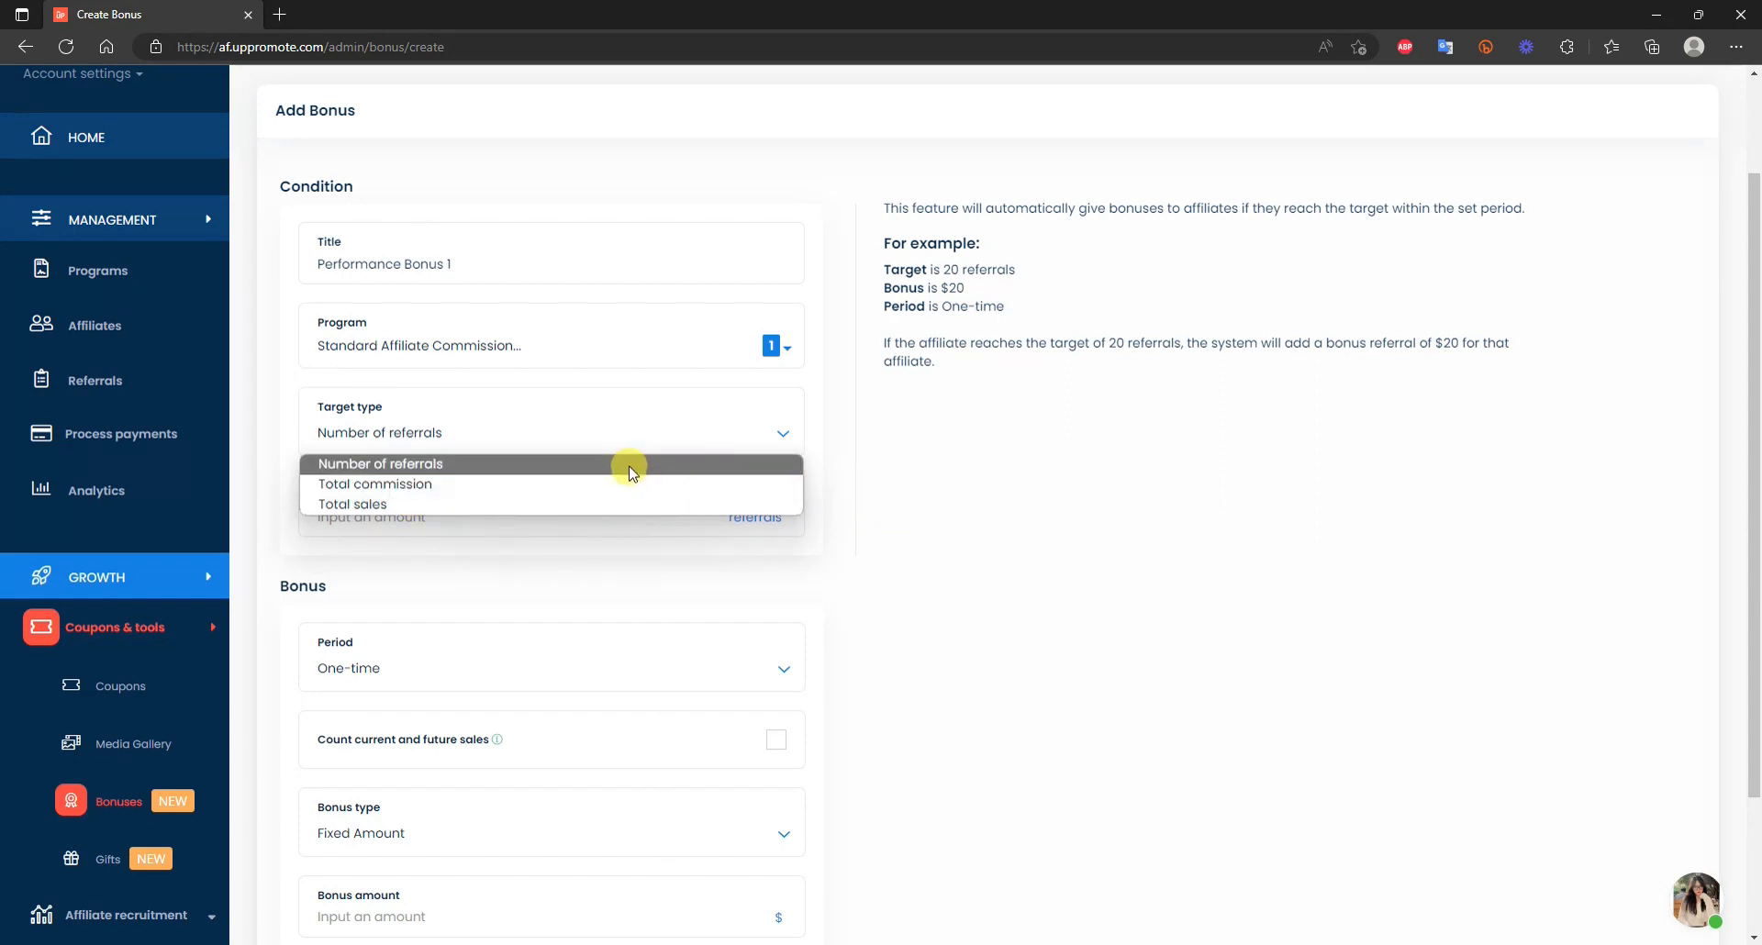
left_click(629, 469)
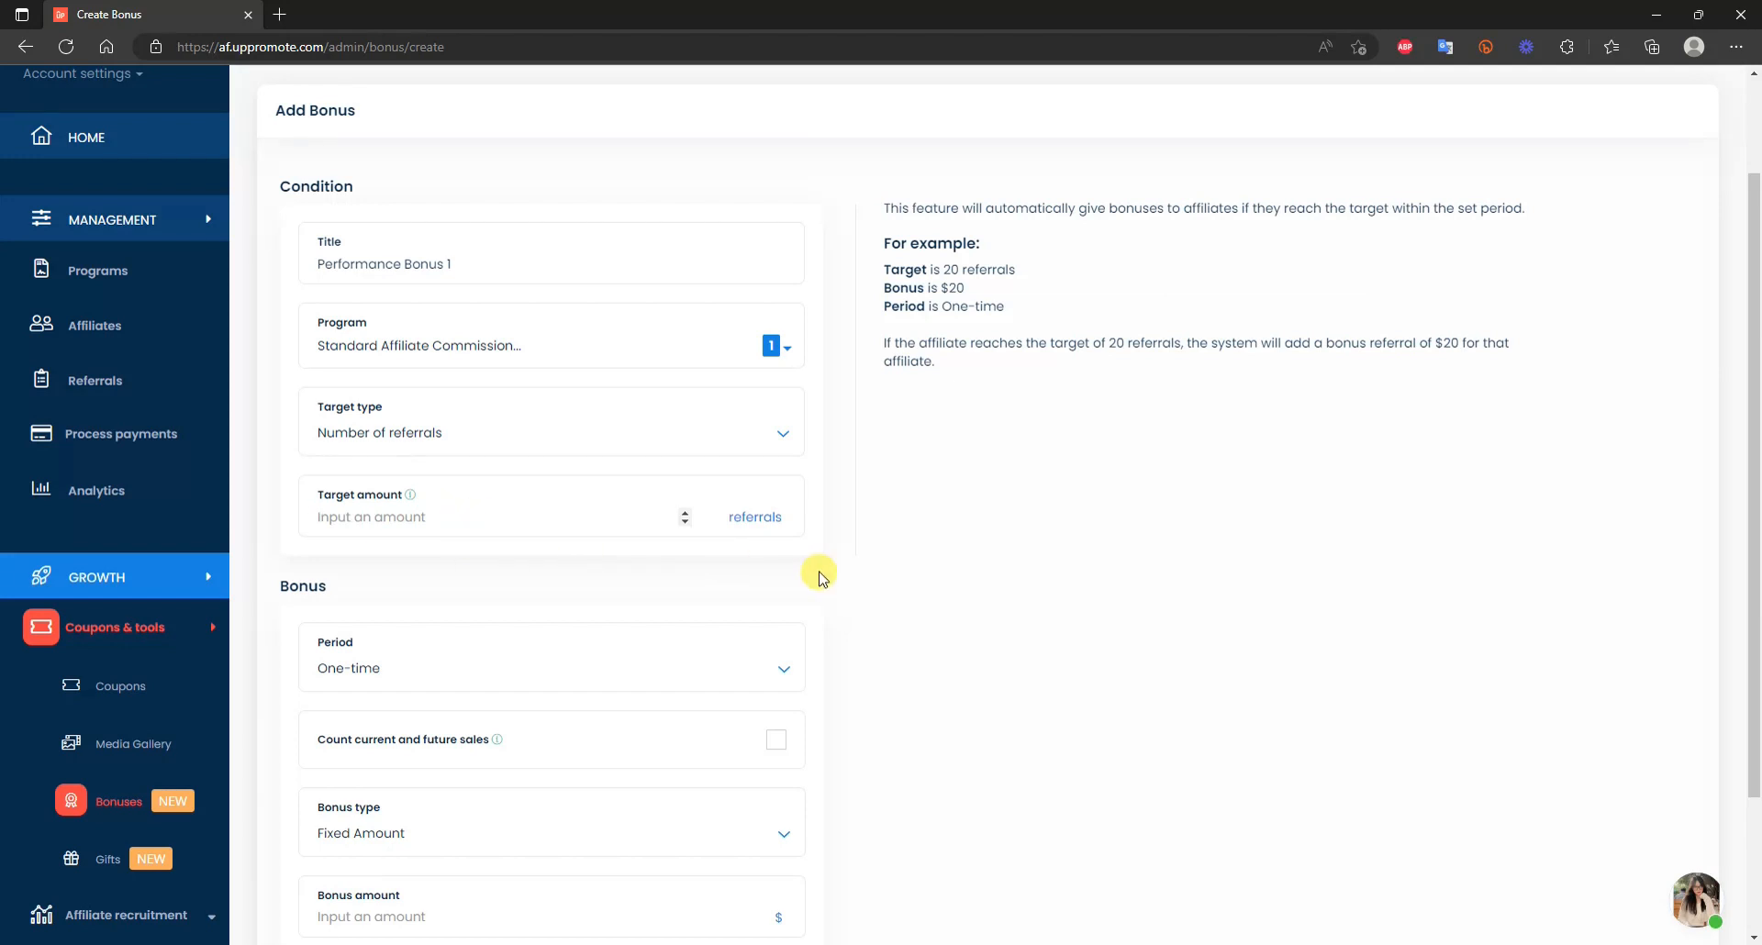
type("15")
scroll(858, 662, "down", 2)
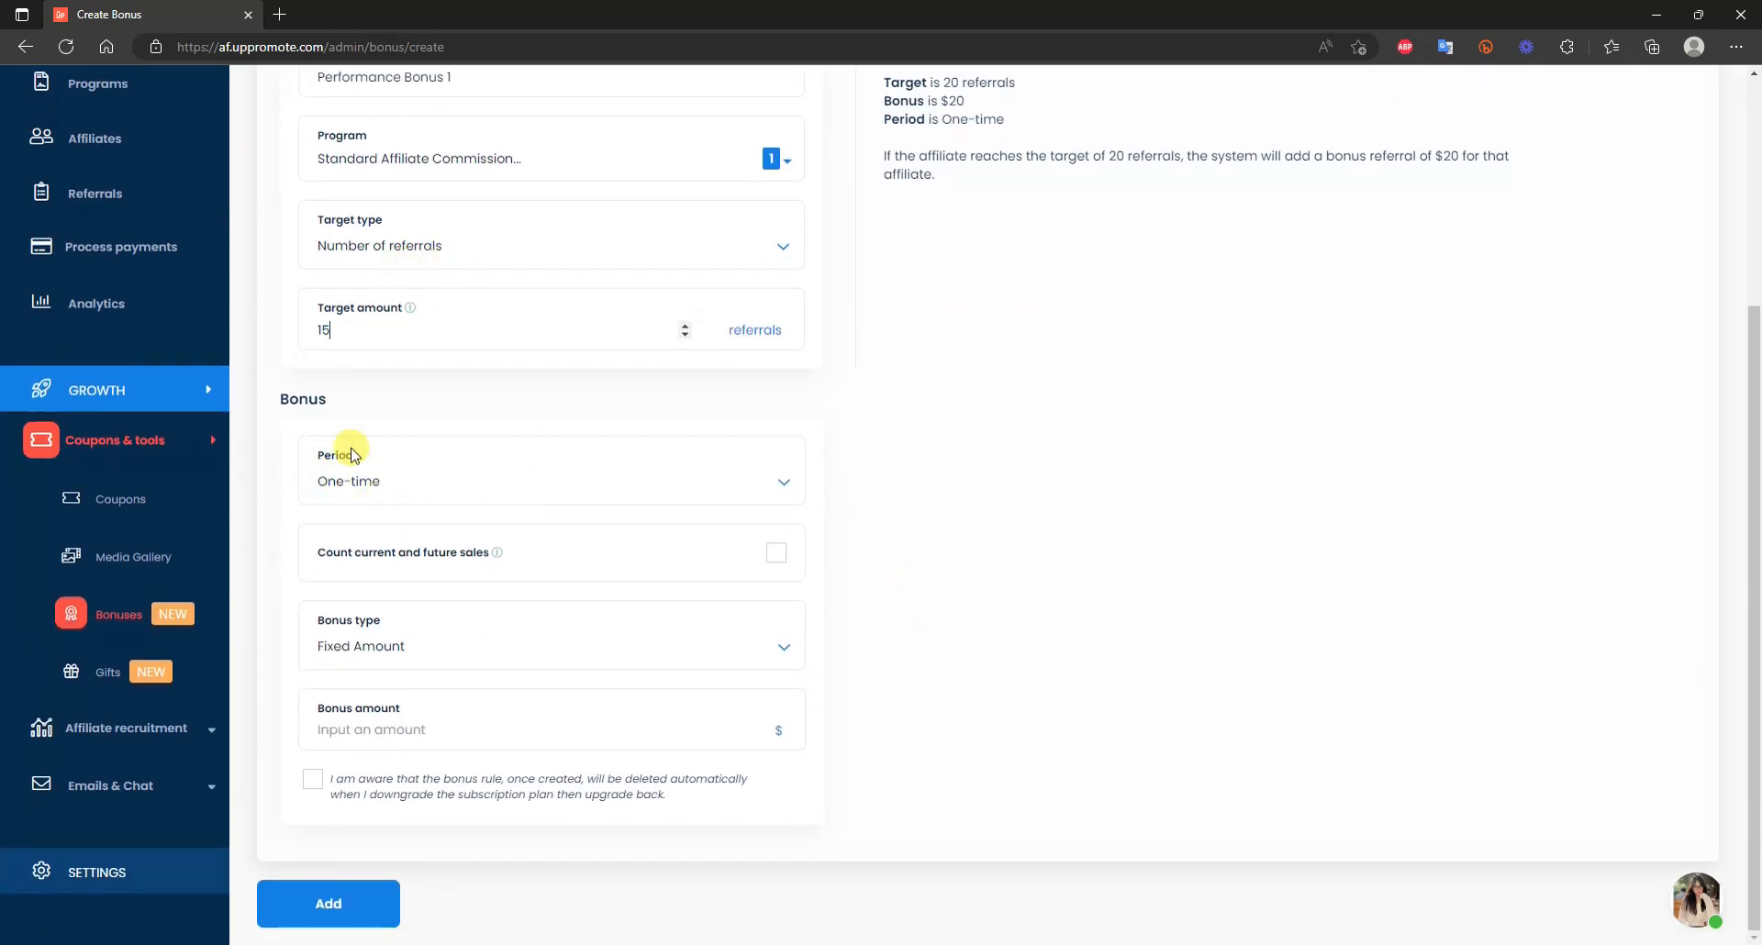
left_click(763, 480)
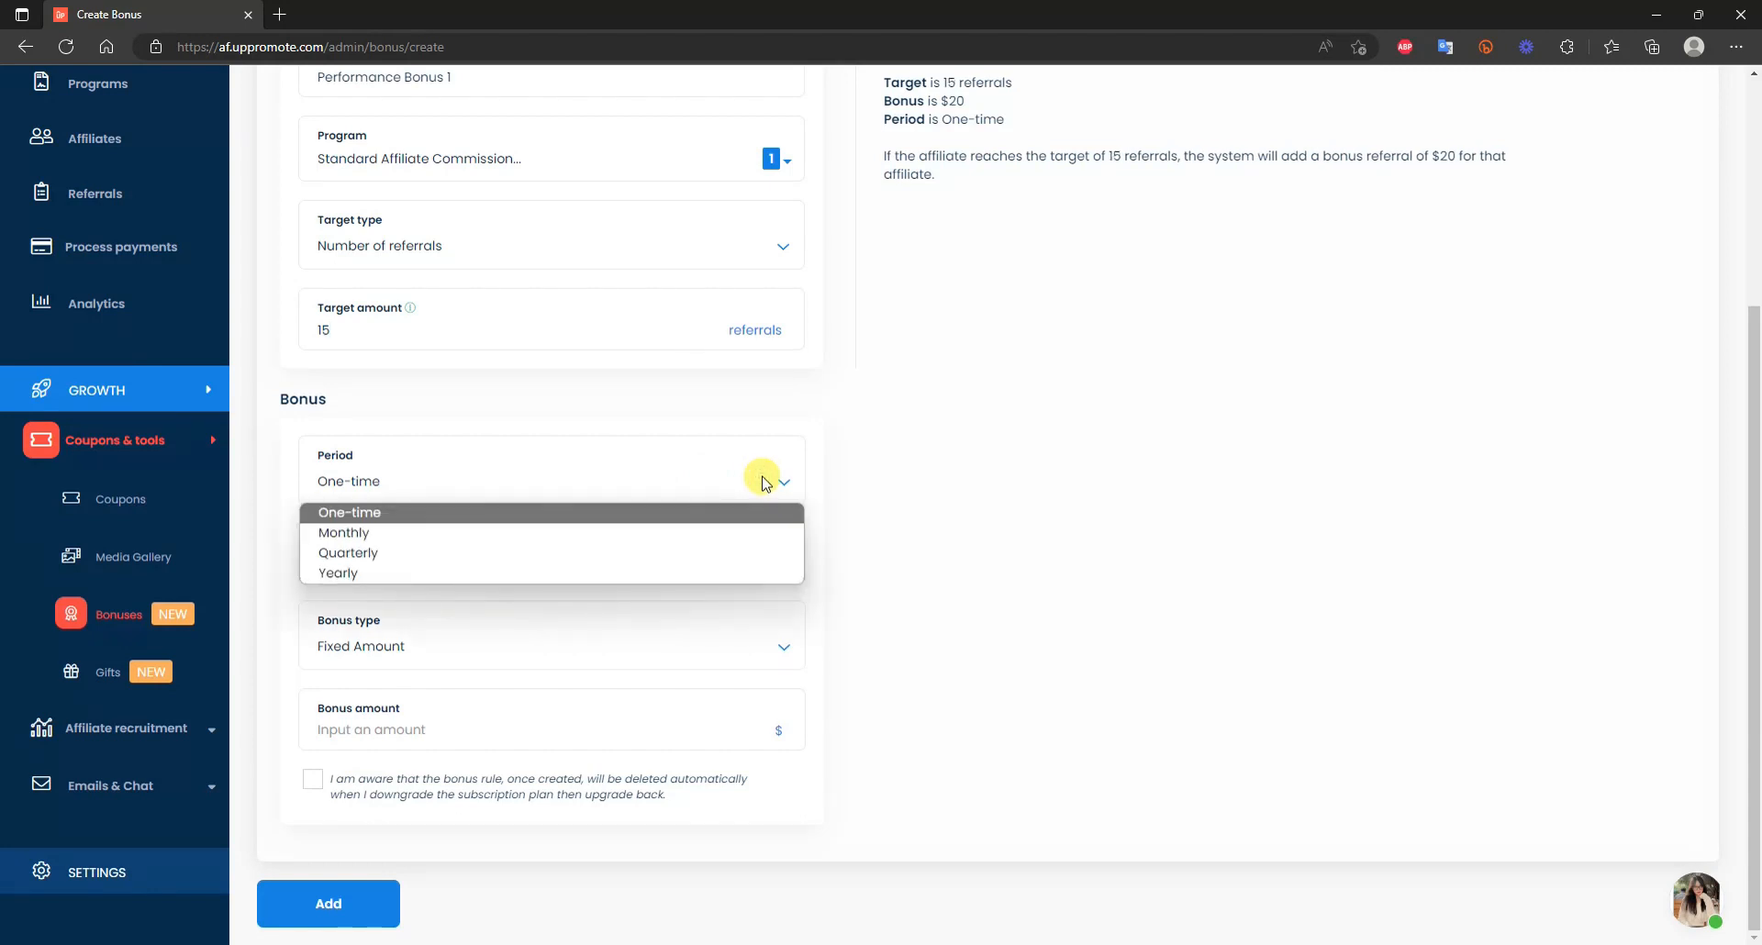
left_click(427, 550)
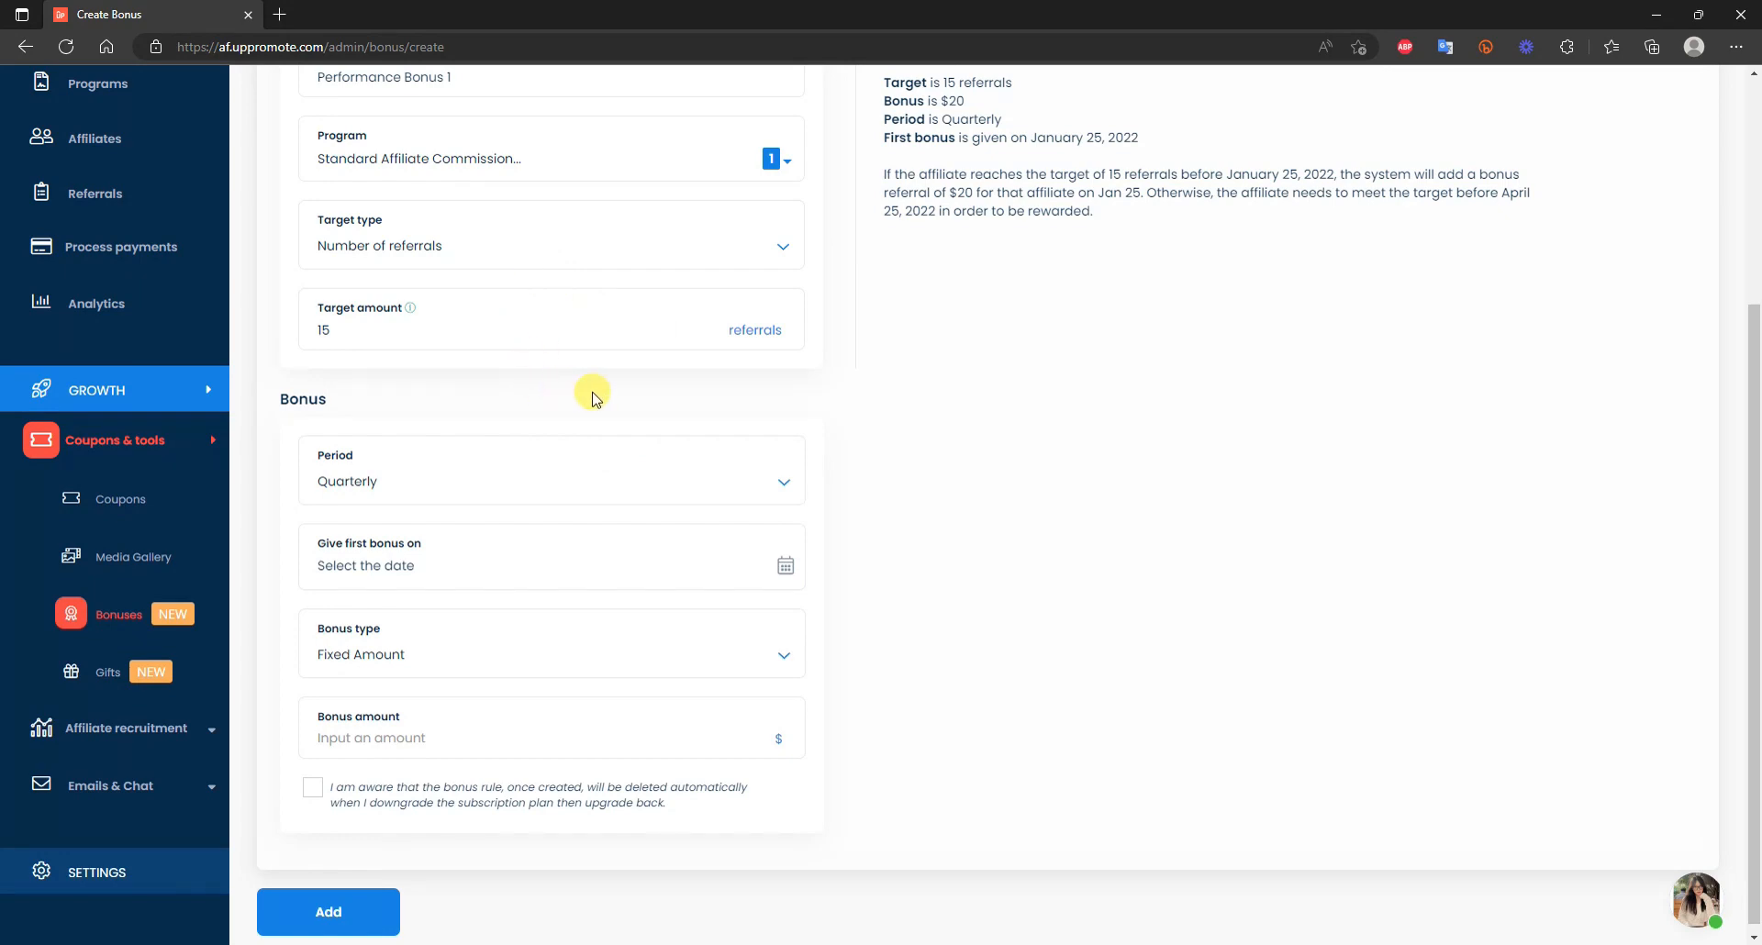
scroll(431, 445, "up", 2)
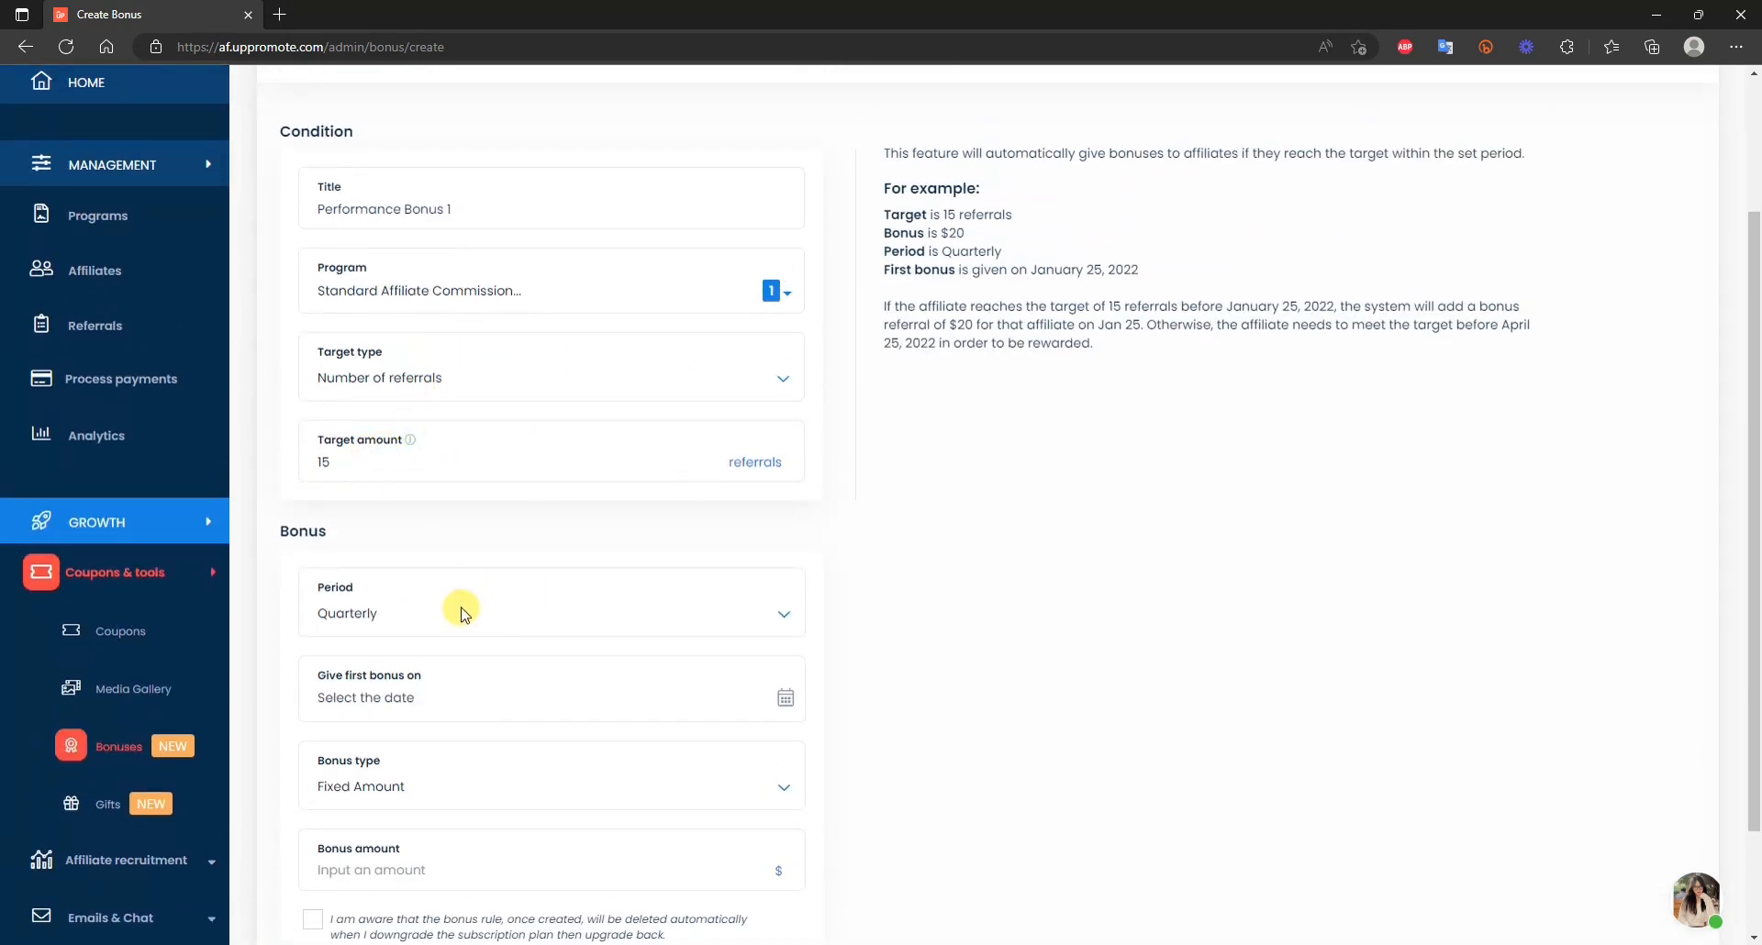
scroll(555, 550, "down", 2)
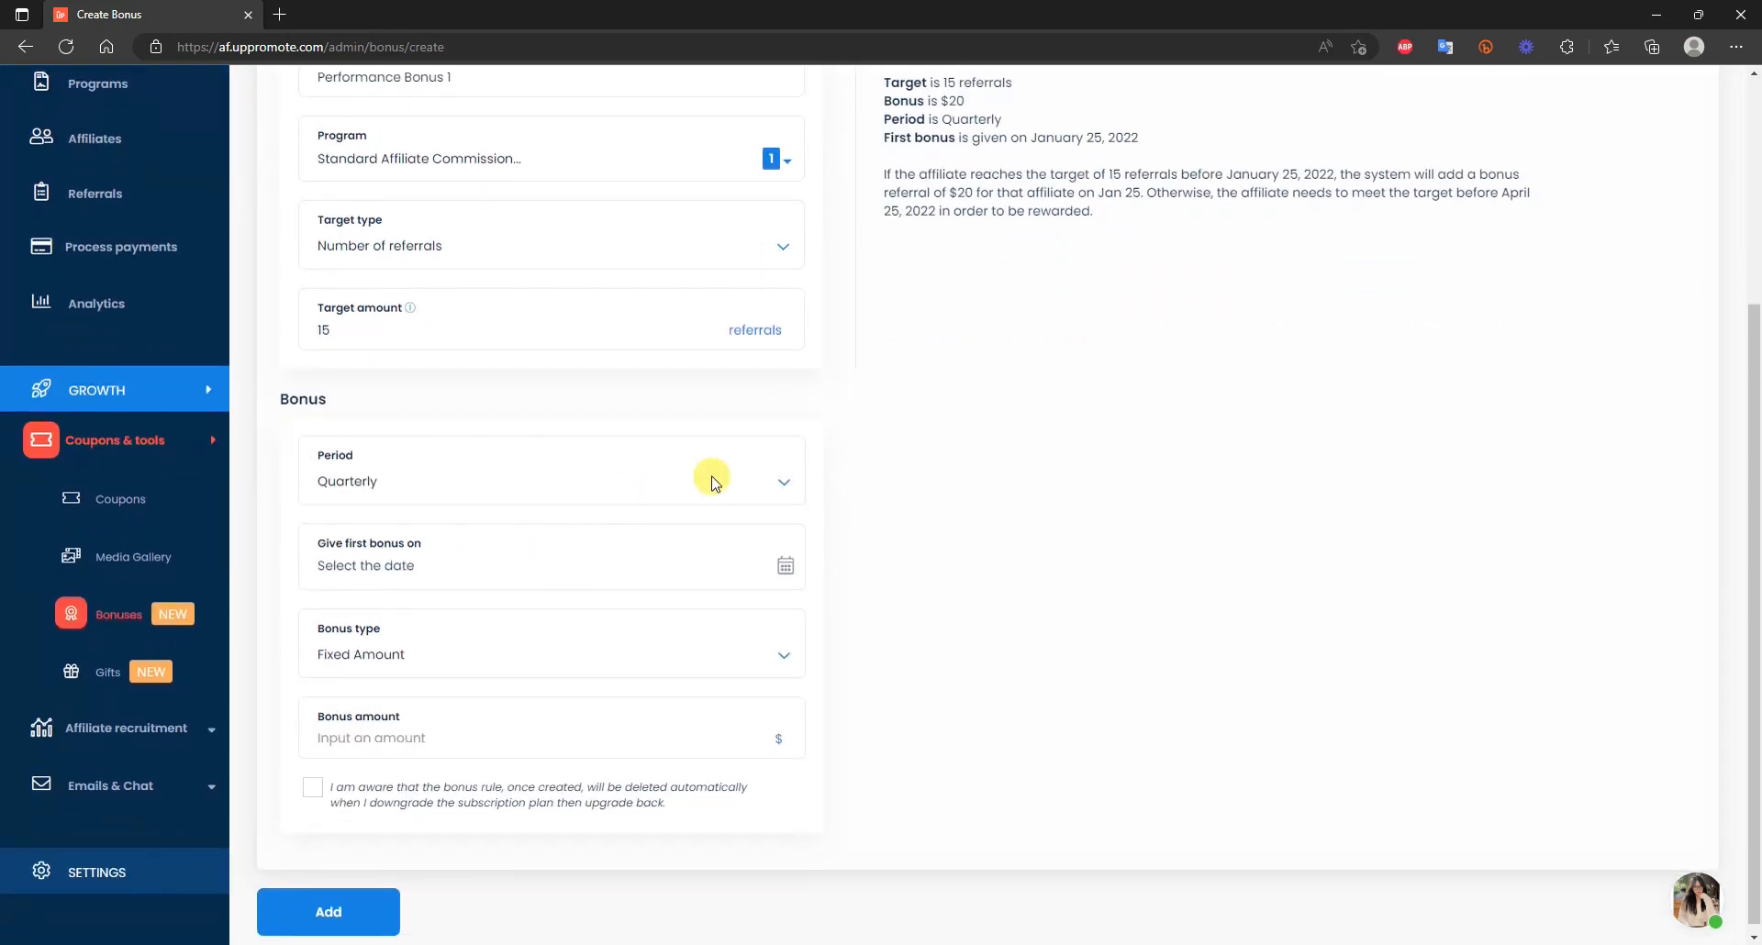
left_click(711, 473)
left_click(563, 514)
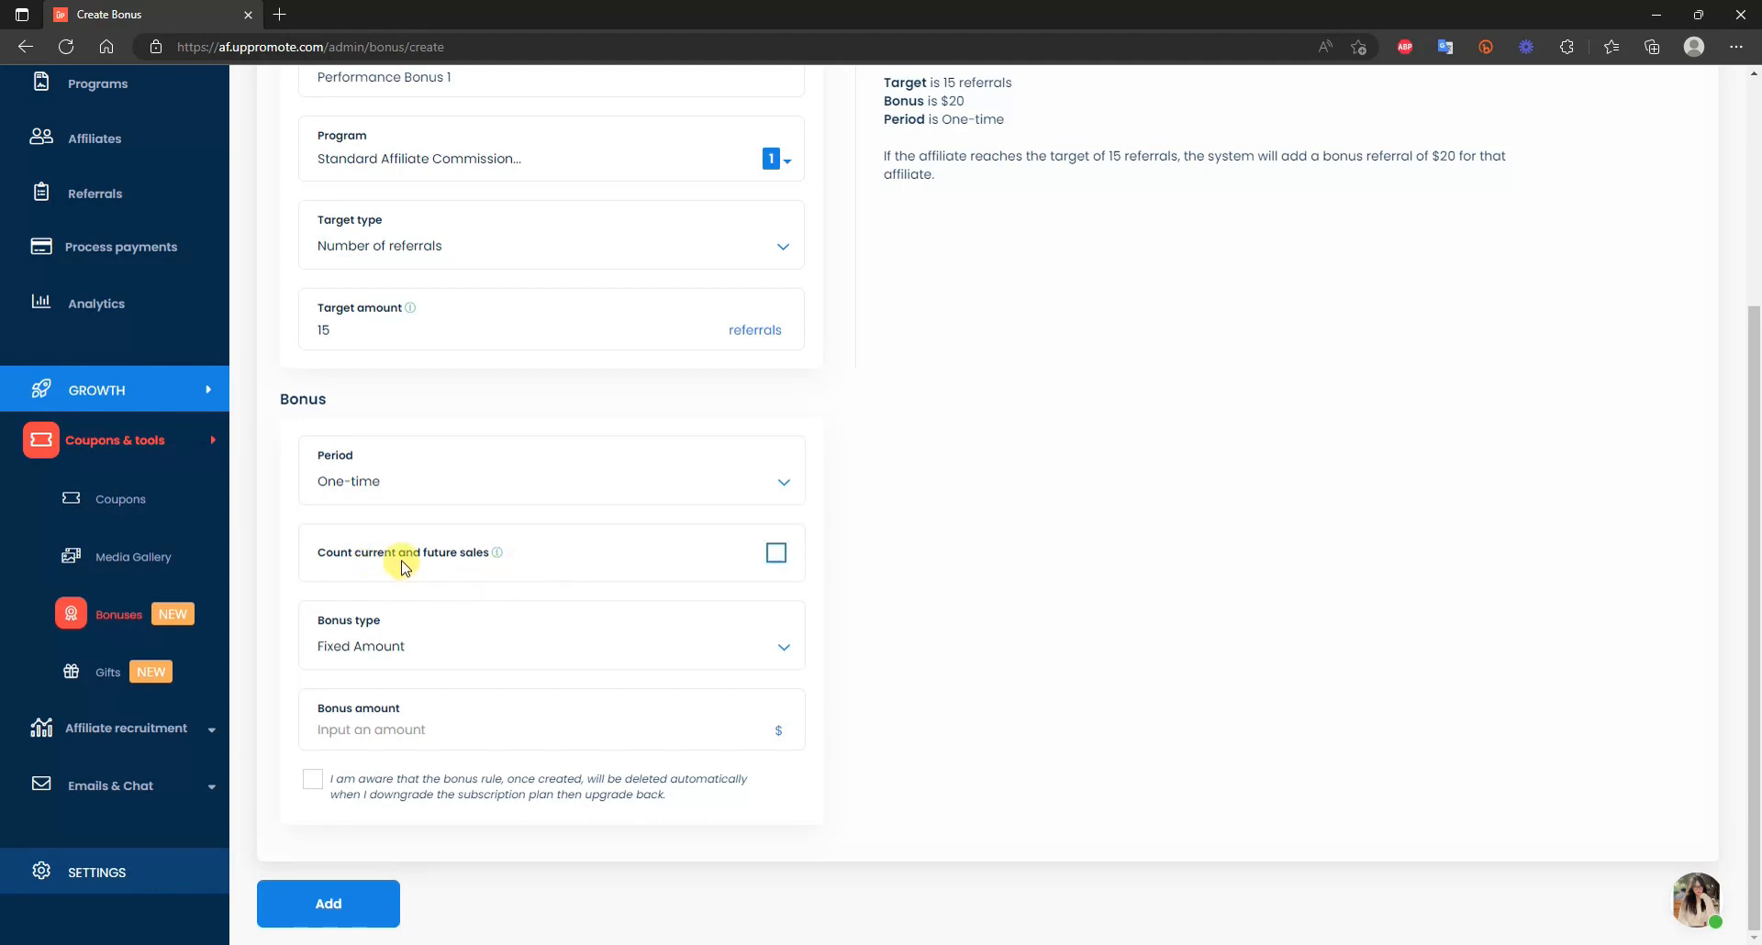
Make the bonus a $50 Fixed Amount and tick the plan-downgrade acknowledgement.
mouse_move(500, 559)
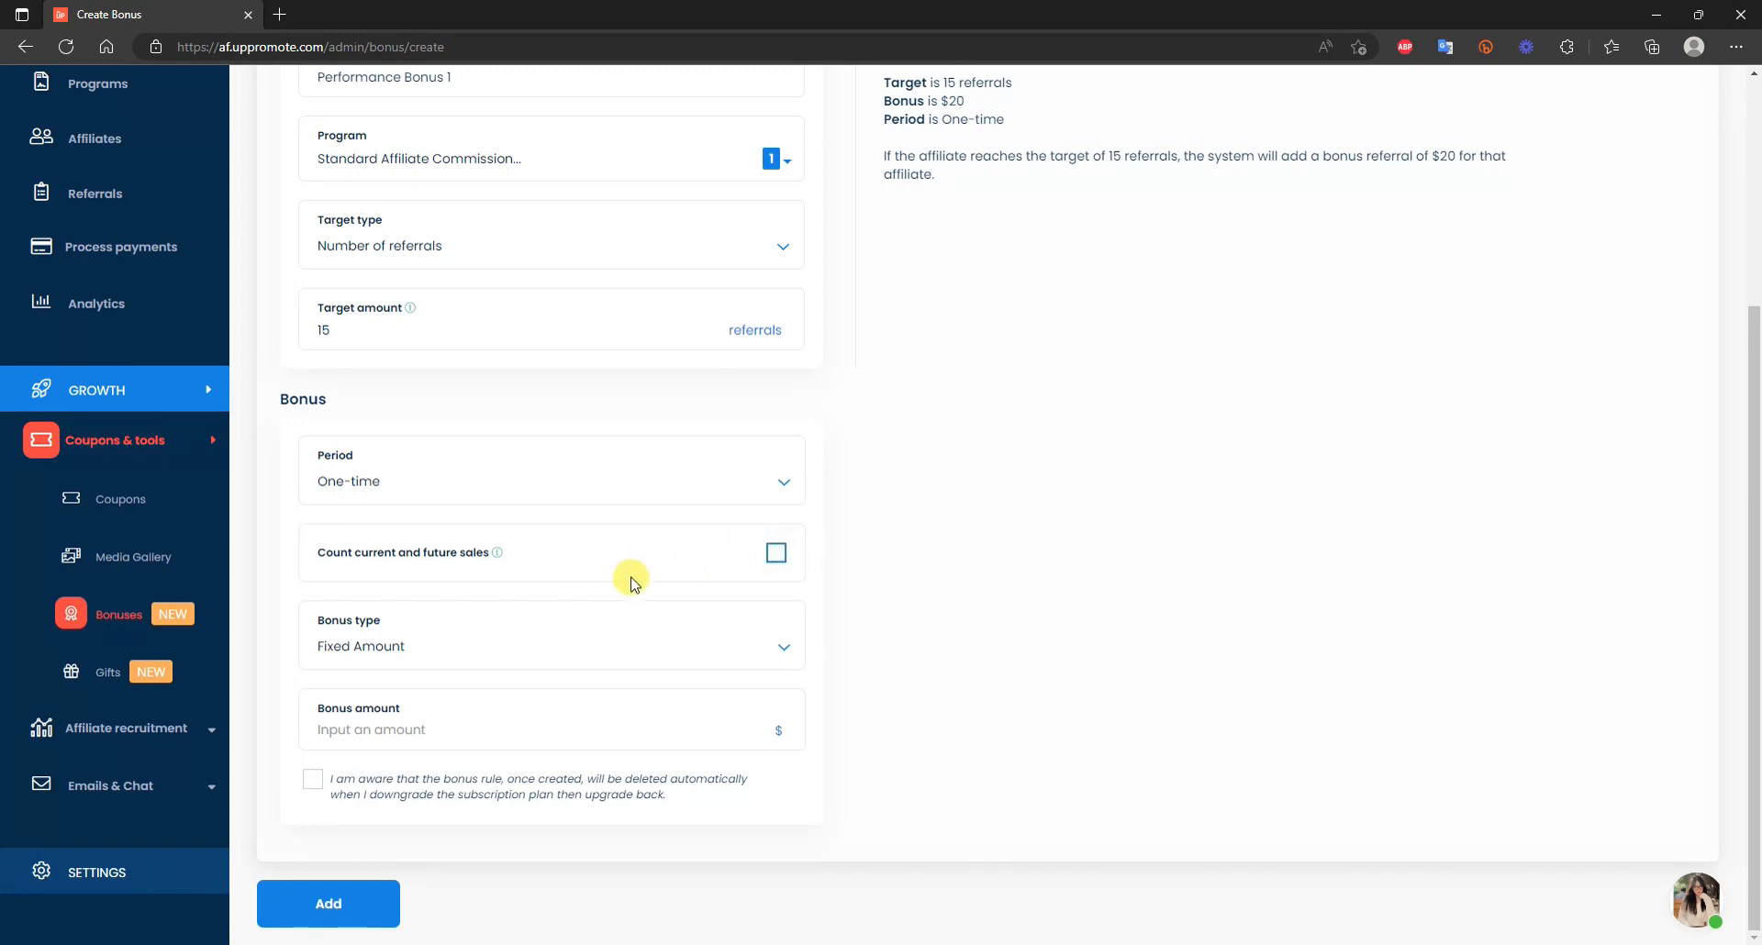
left_click(783, 646)
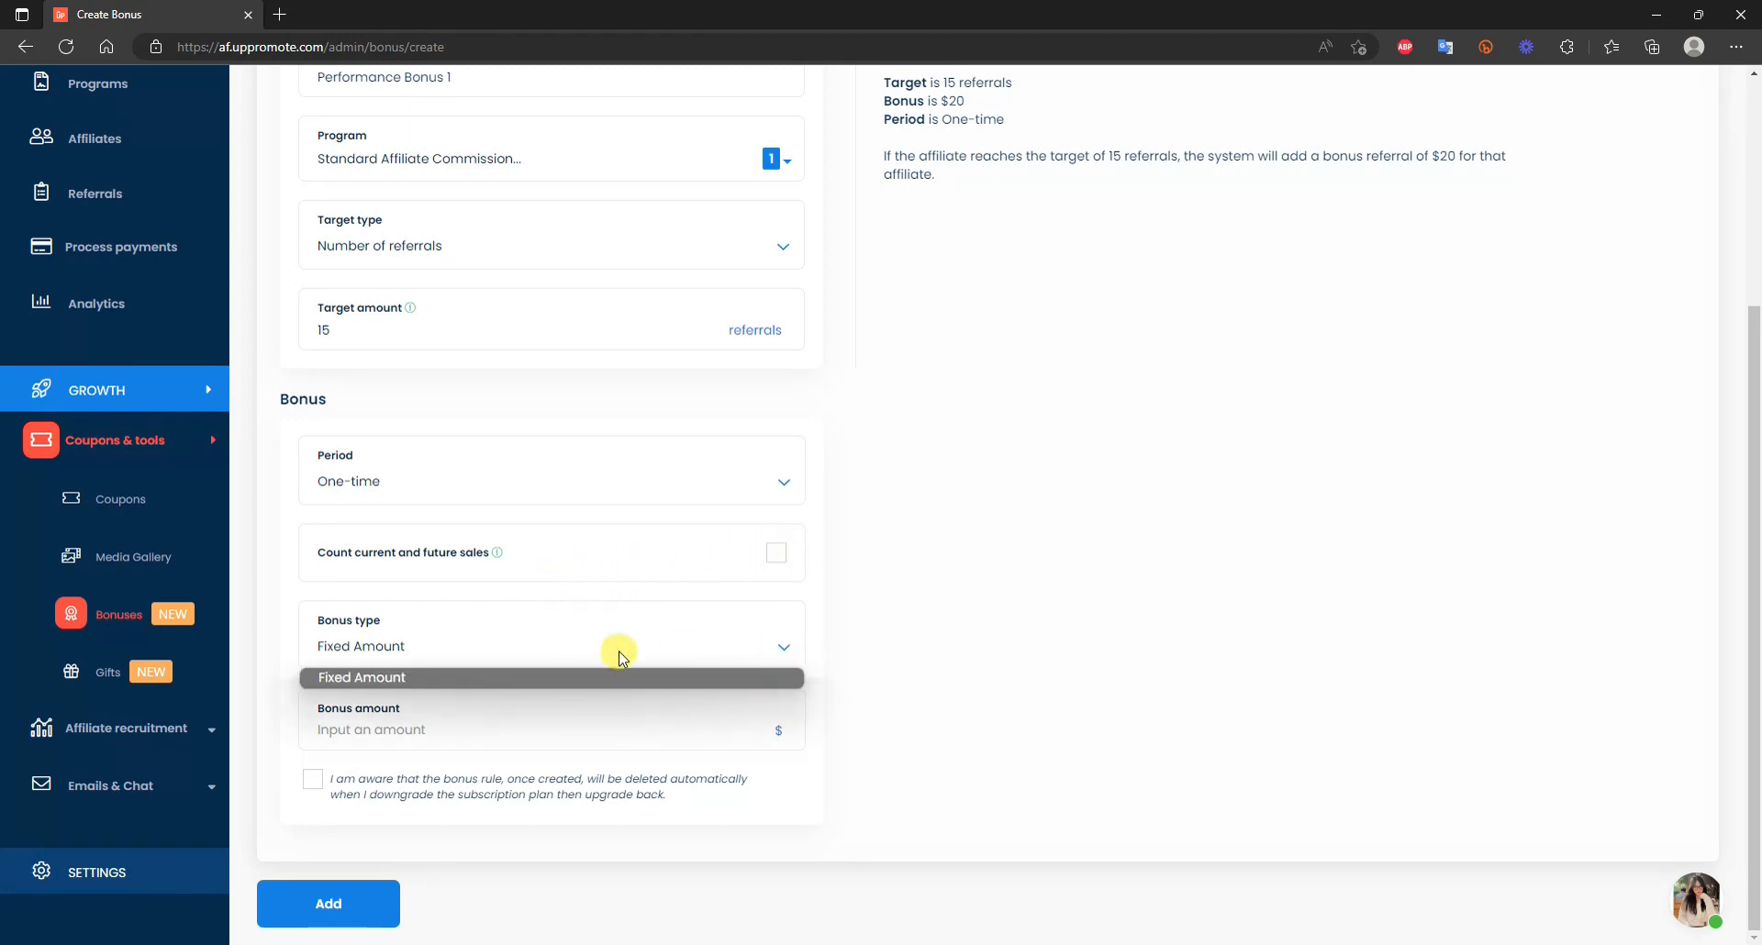
left_click(560, 677)
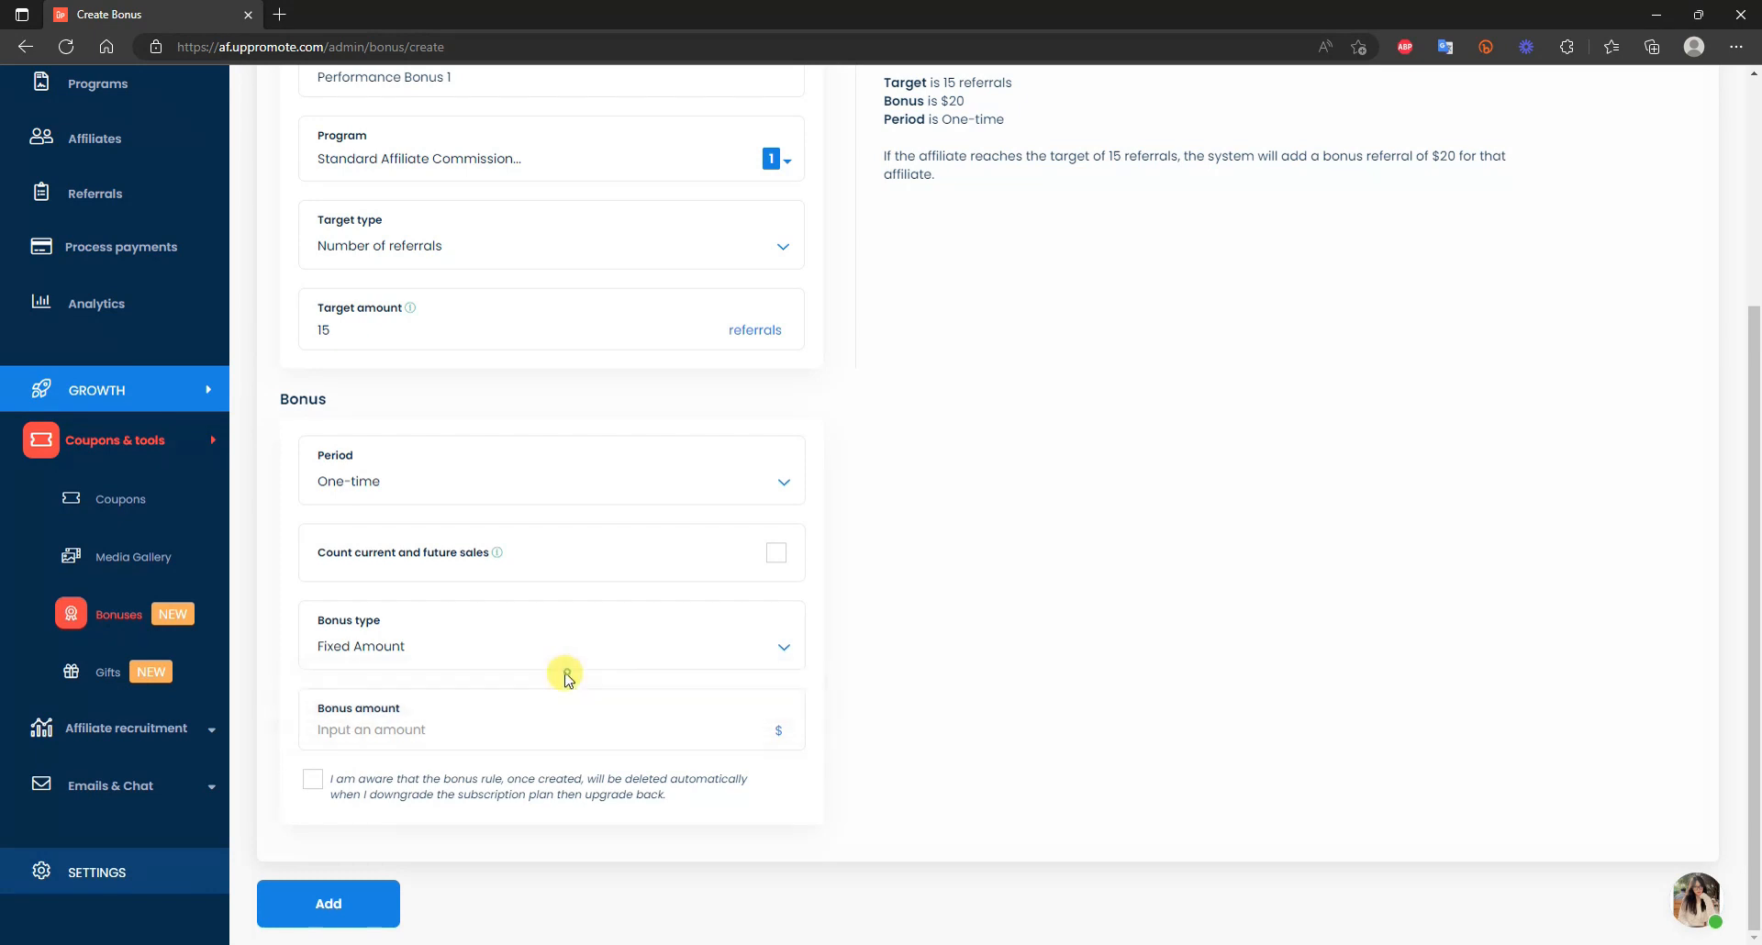
left_click(456, 730)
type("50")
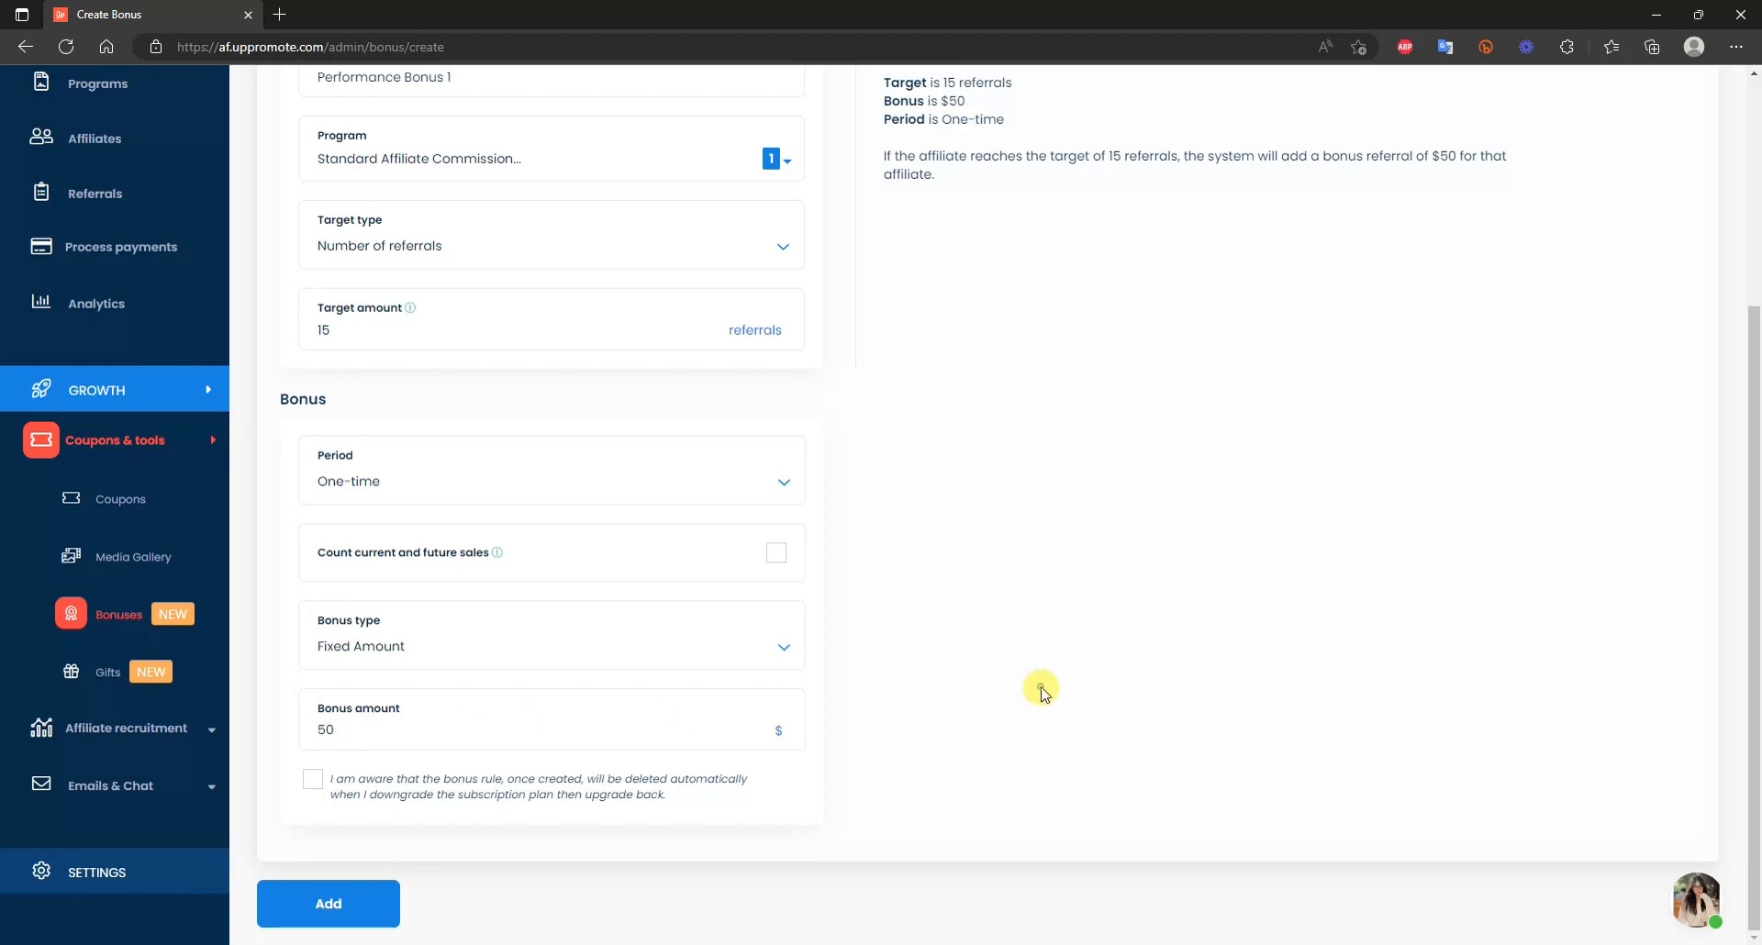
scroll(487, 424, "up", 1)
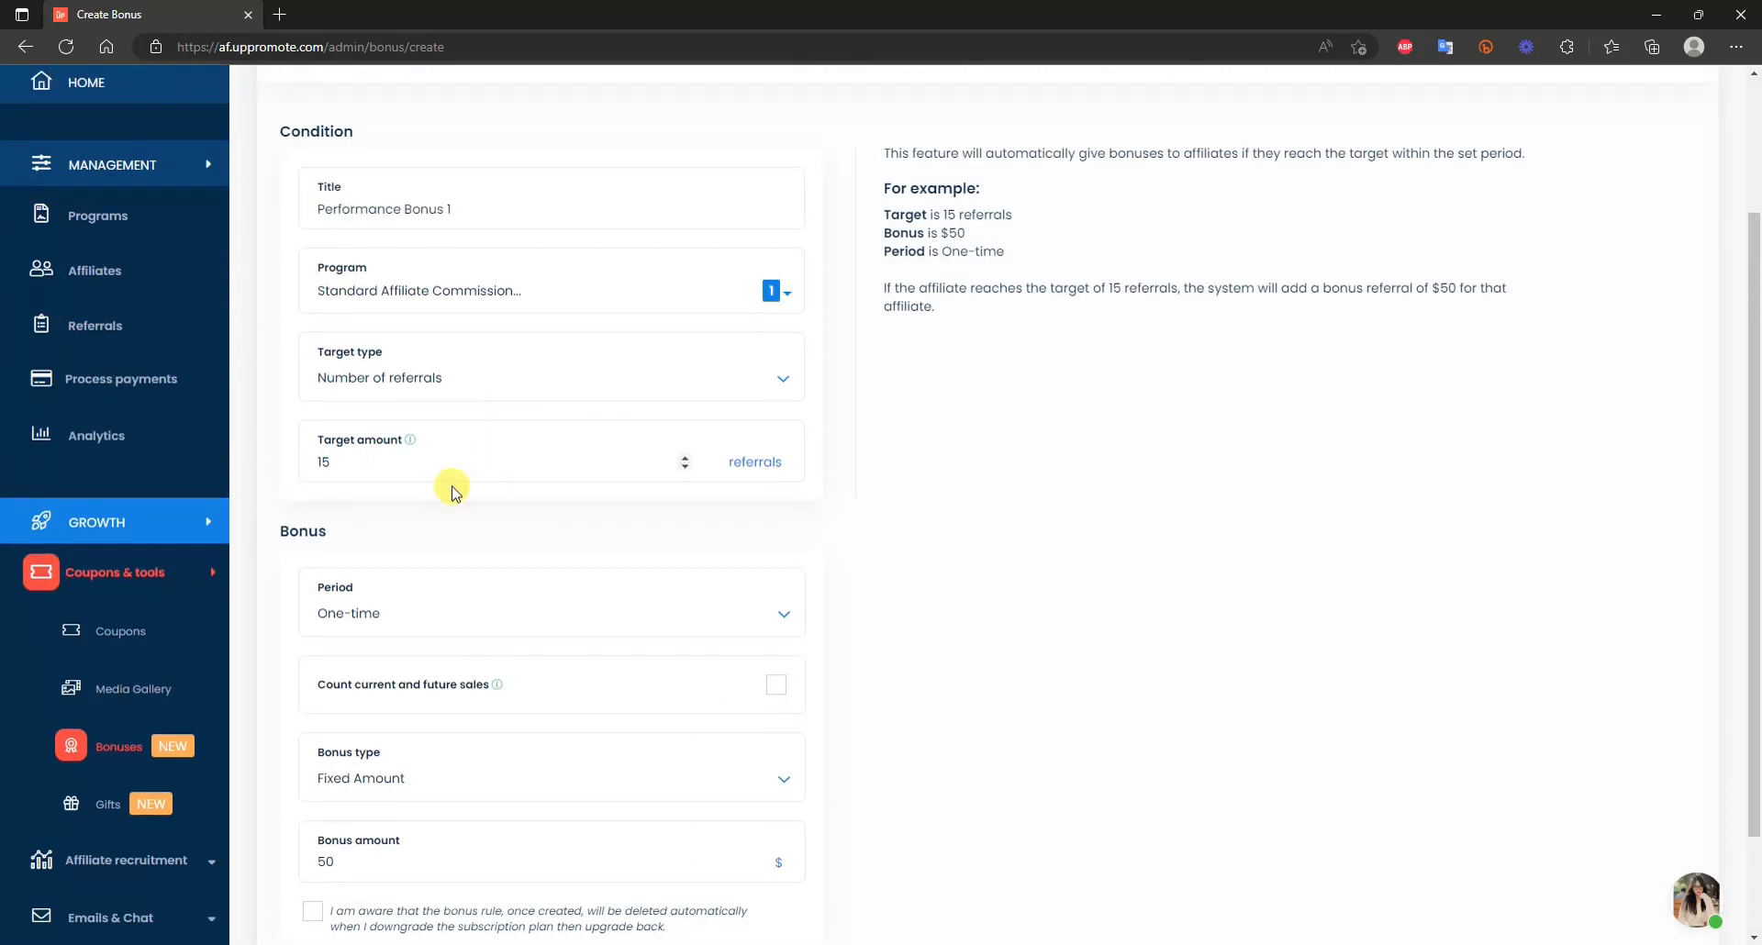
scroll(728, 538, "down", 1)
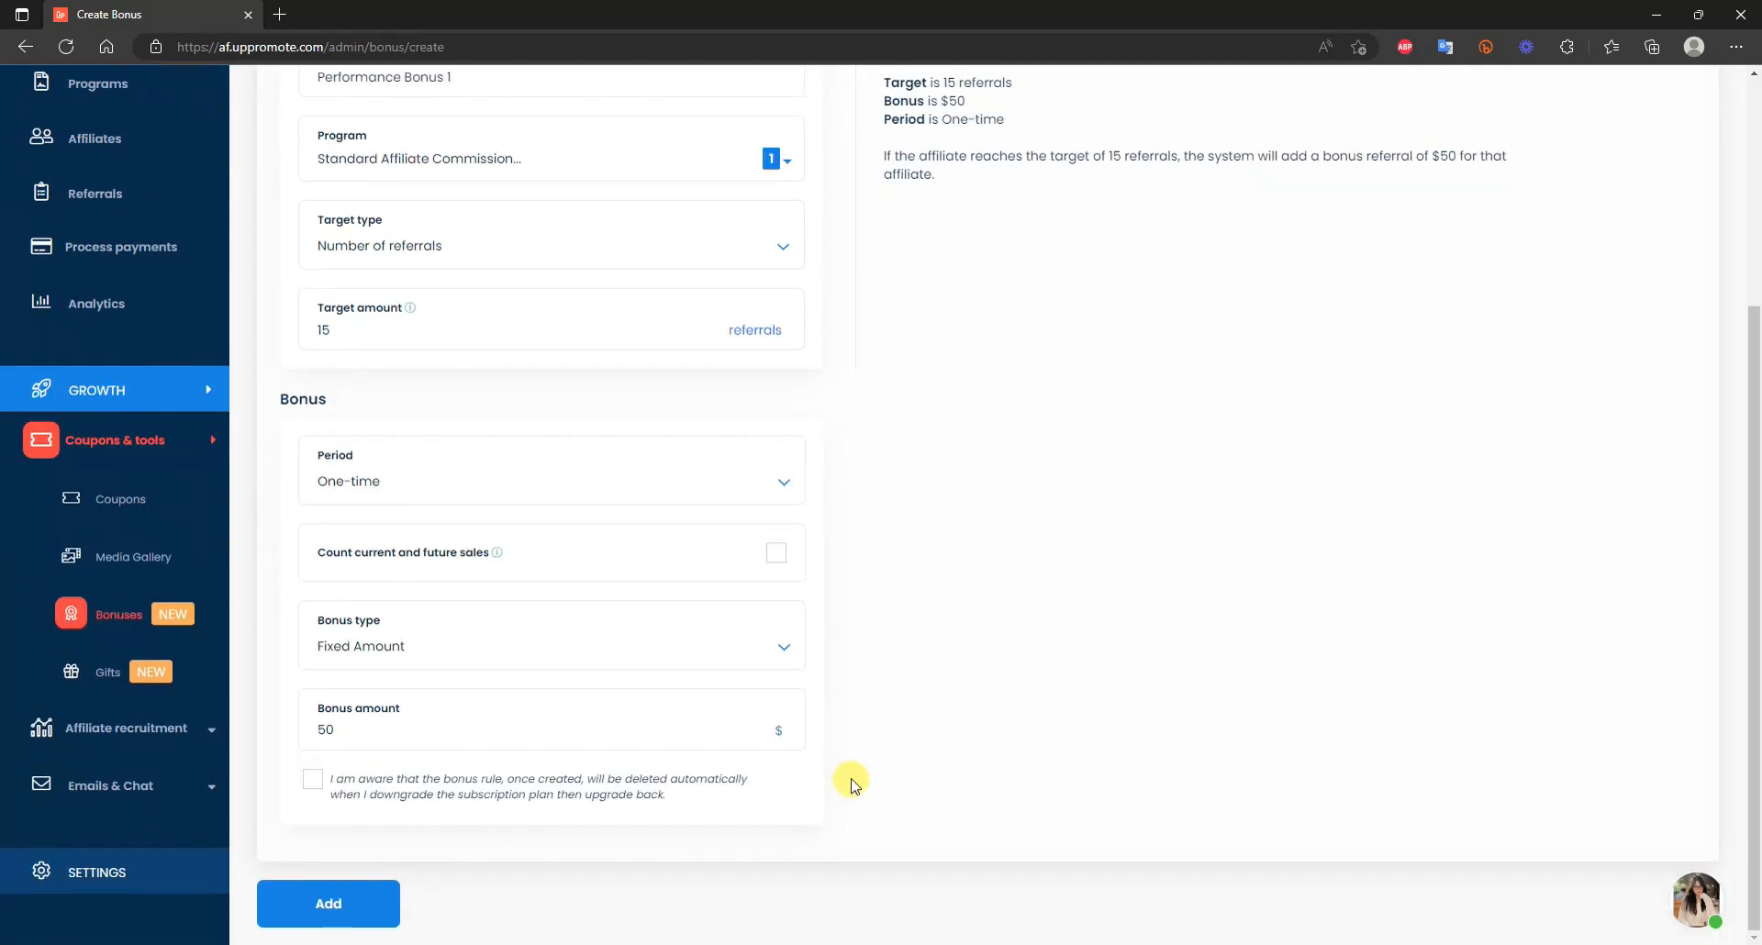
left_click(313, 779)
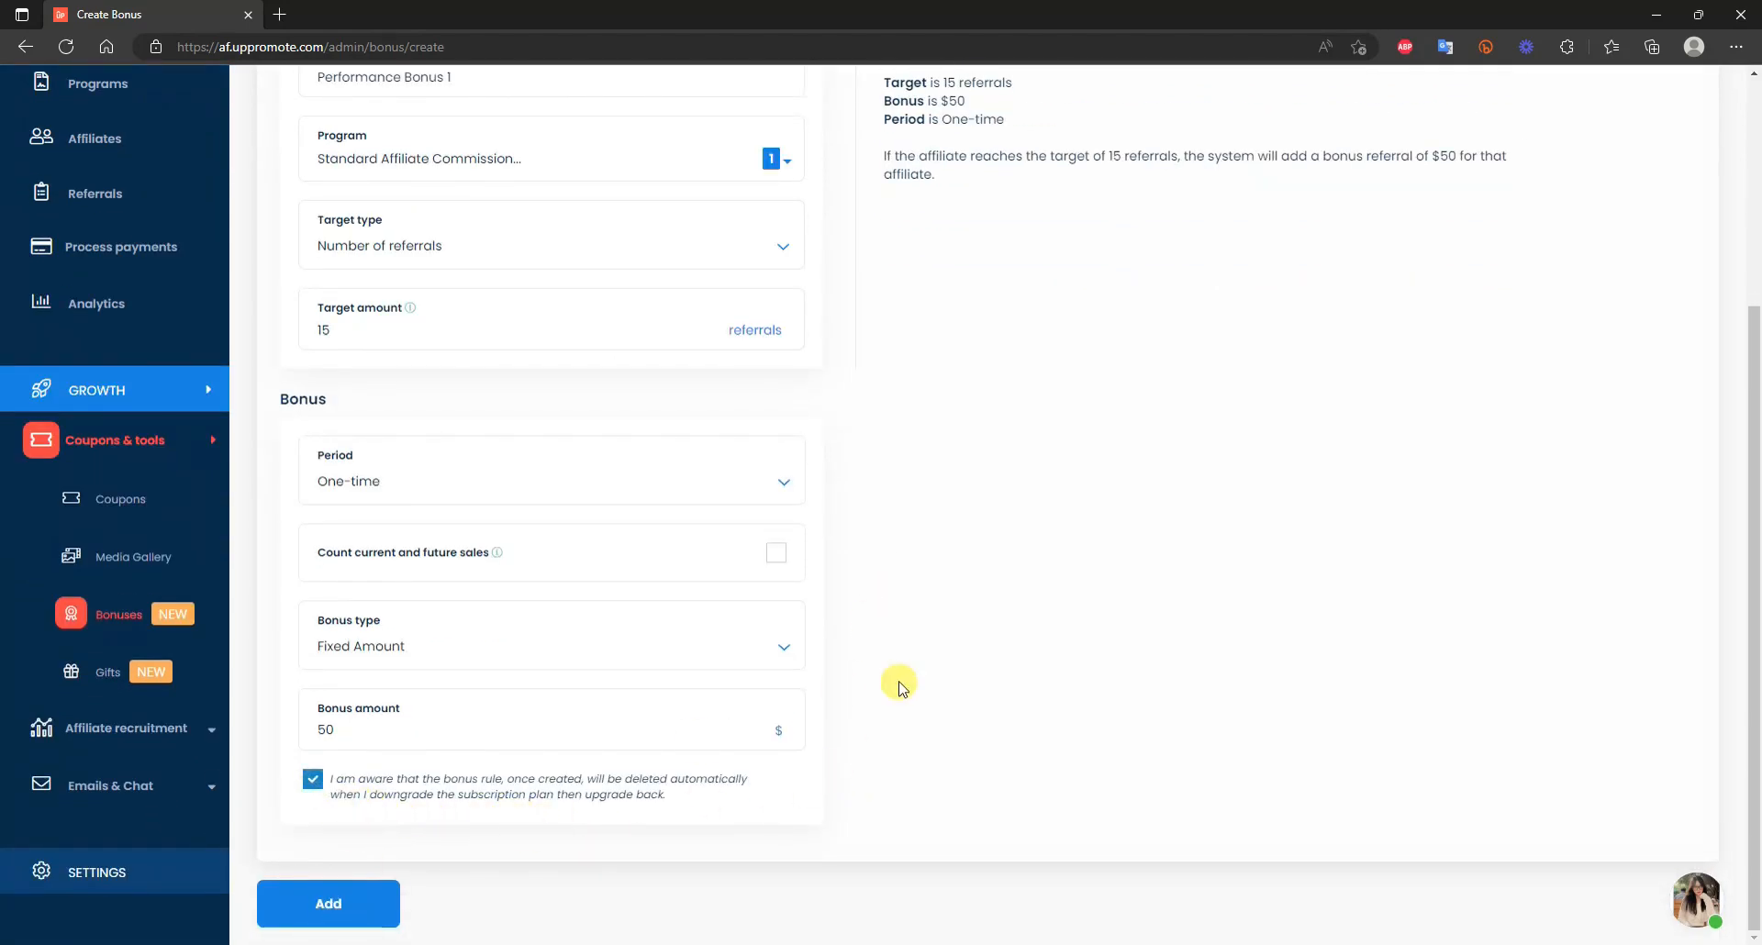
scroll(899, 688, "up", 2)
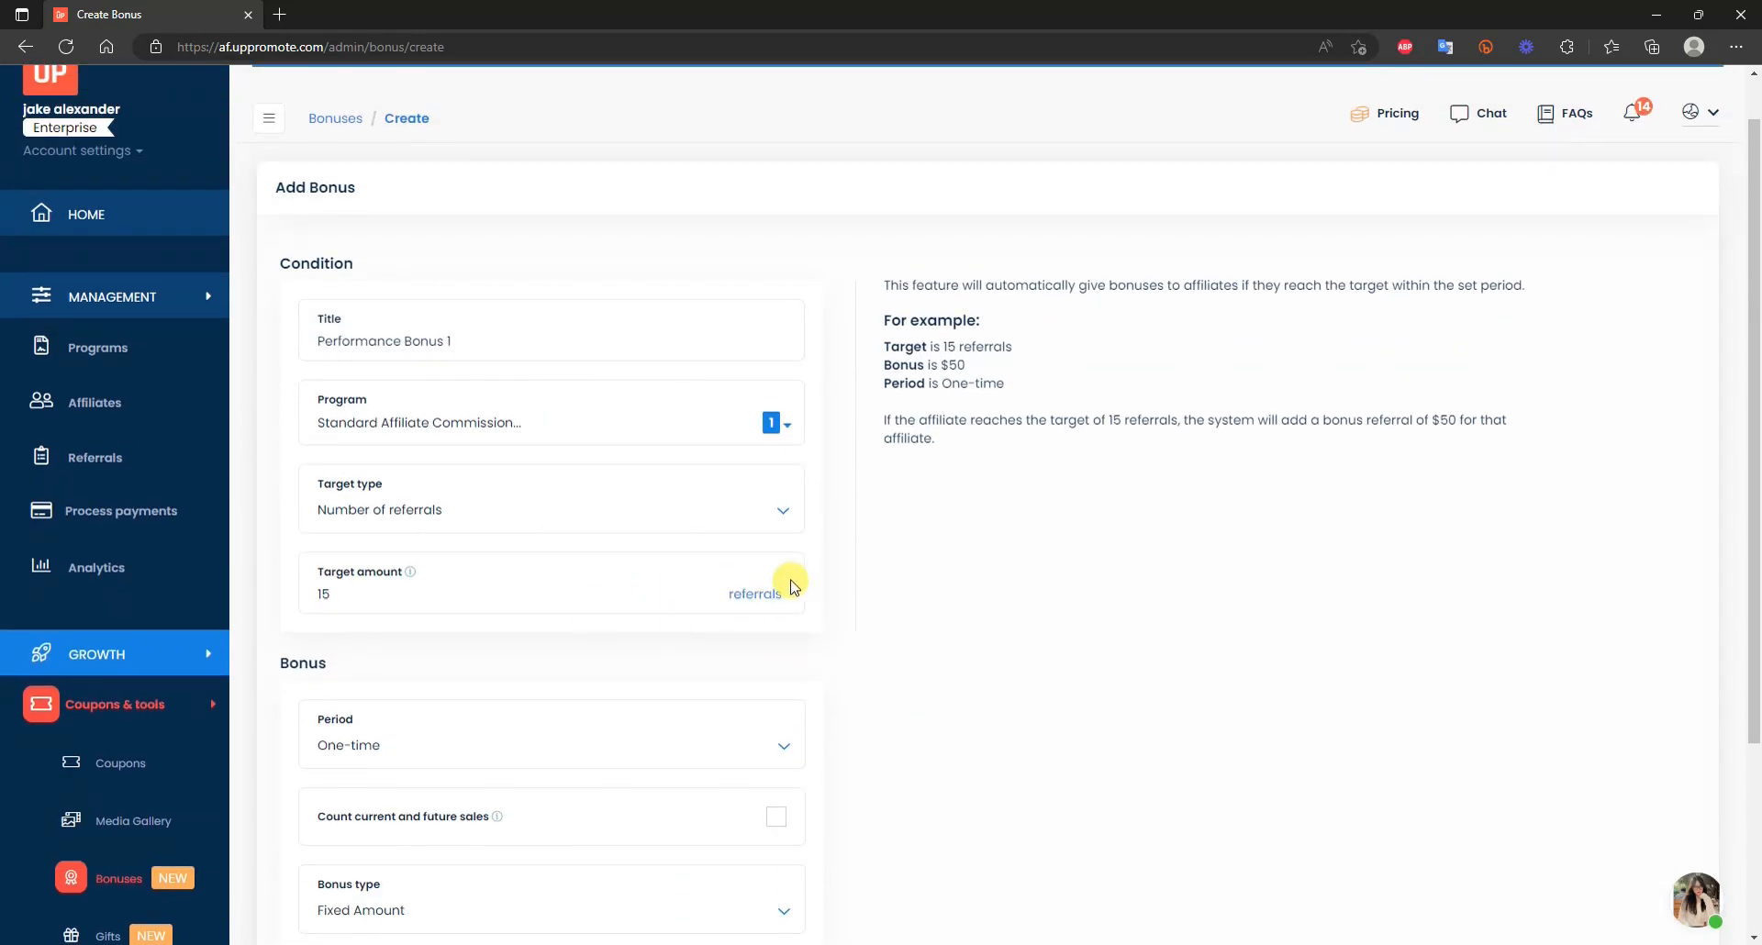
scroll(793, 588, "down", 3)
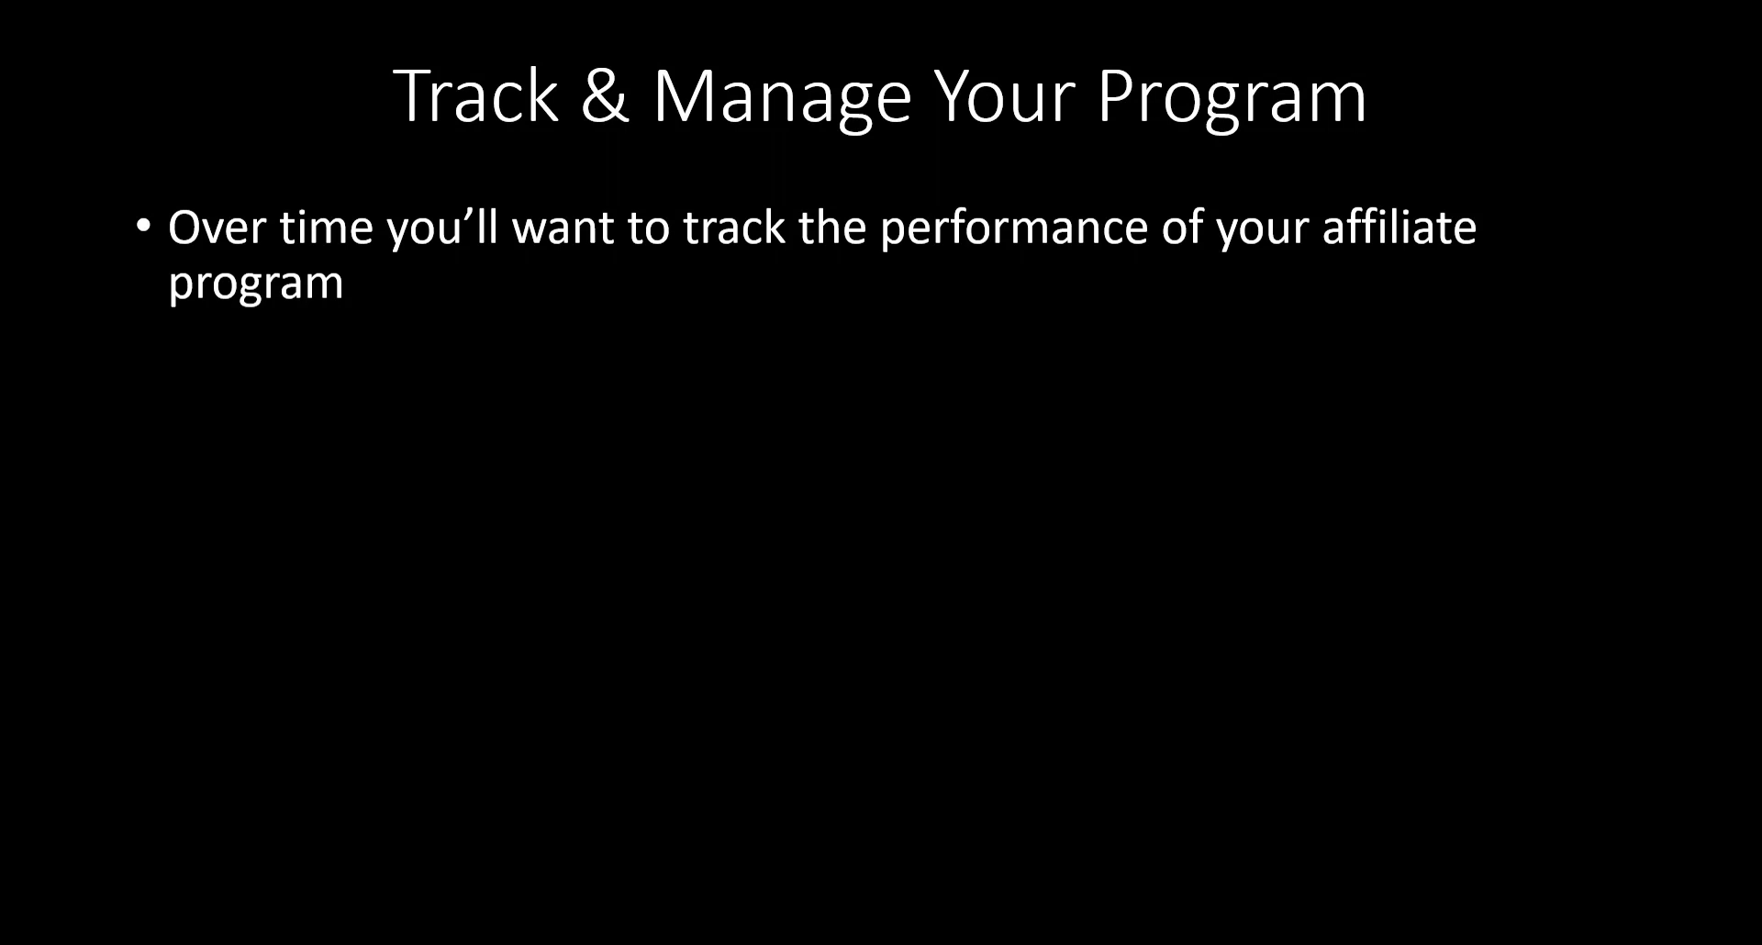
Reveal the second and third bullets, including the analytics point, on the tracking slide.
key("Right")
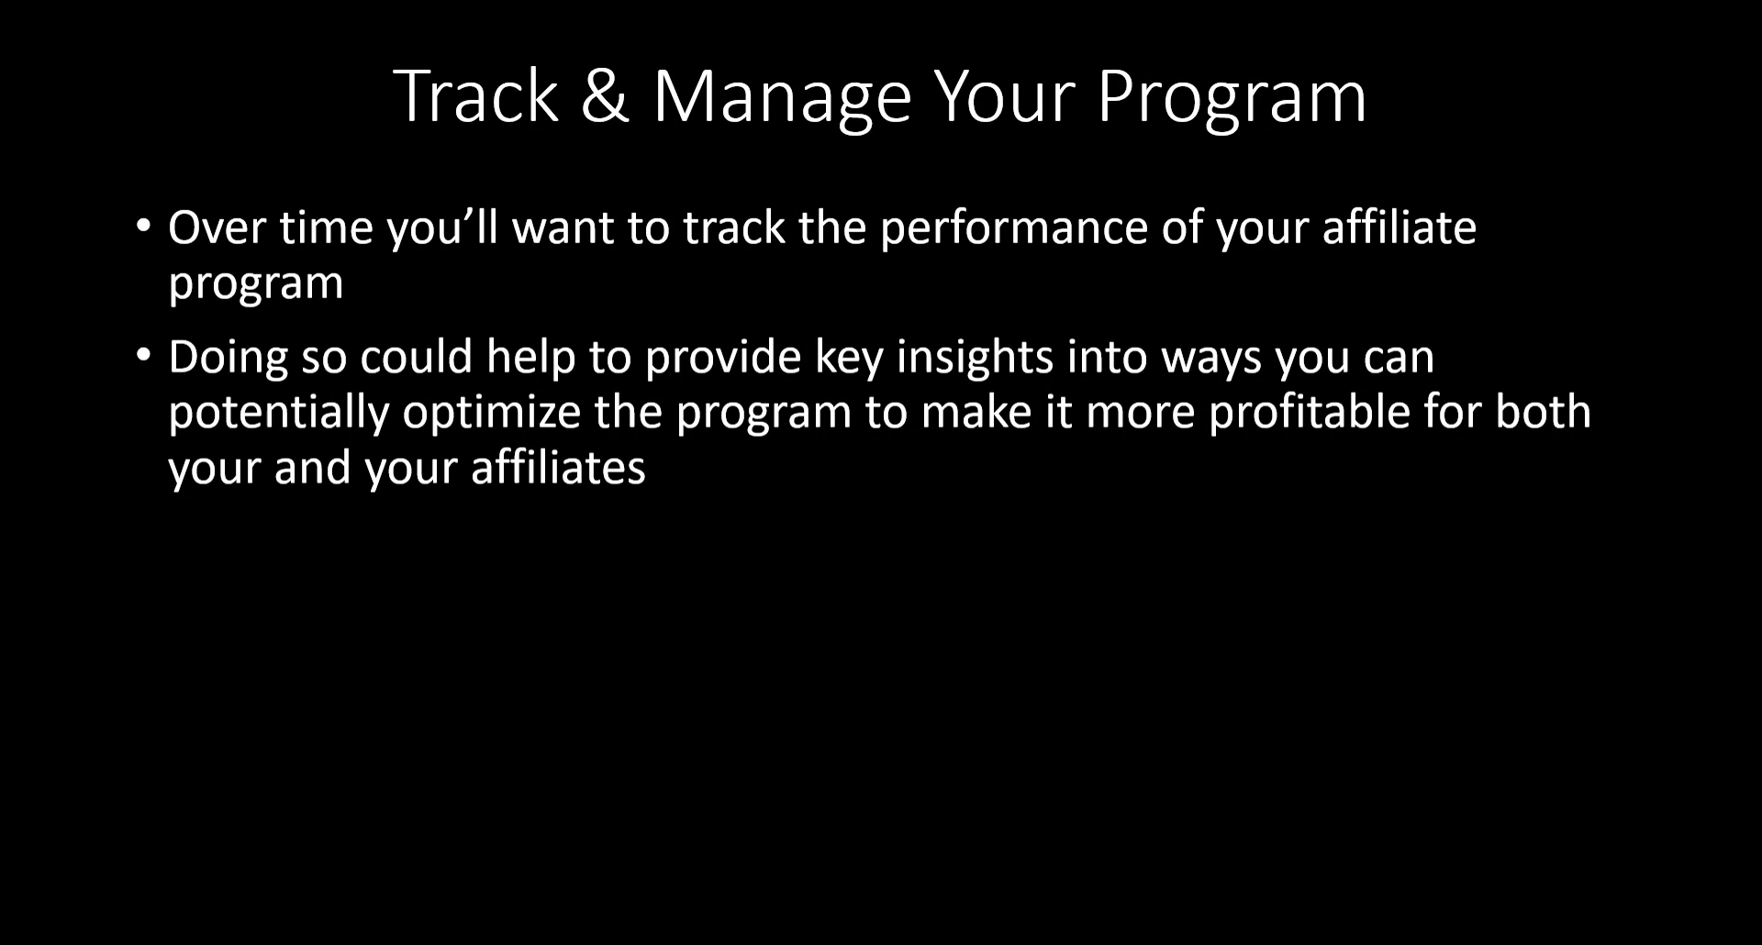
key("Right")
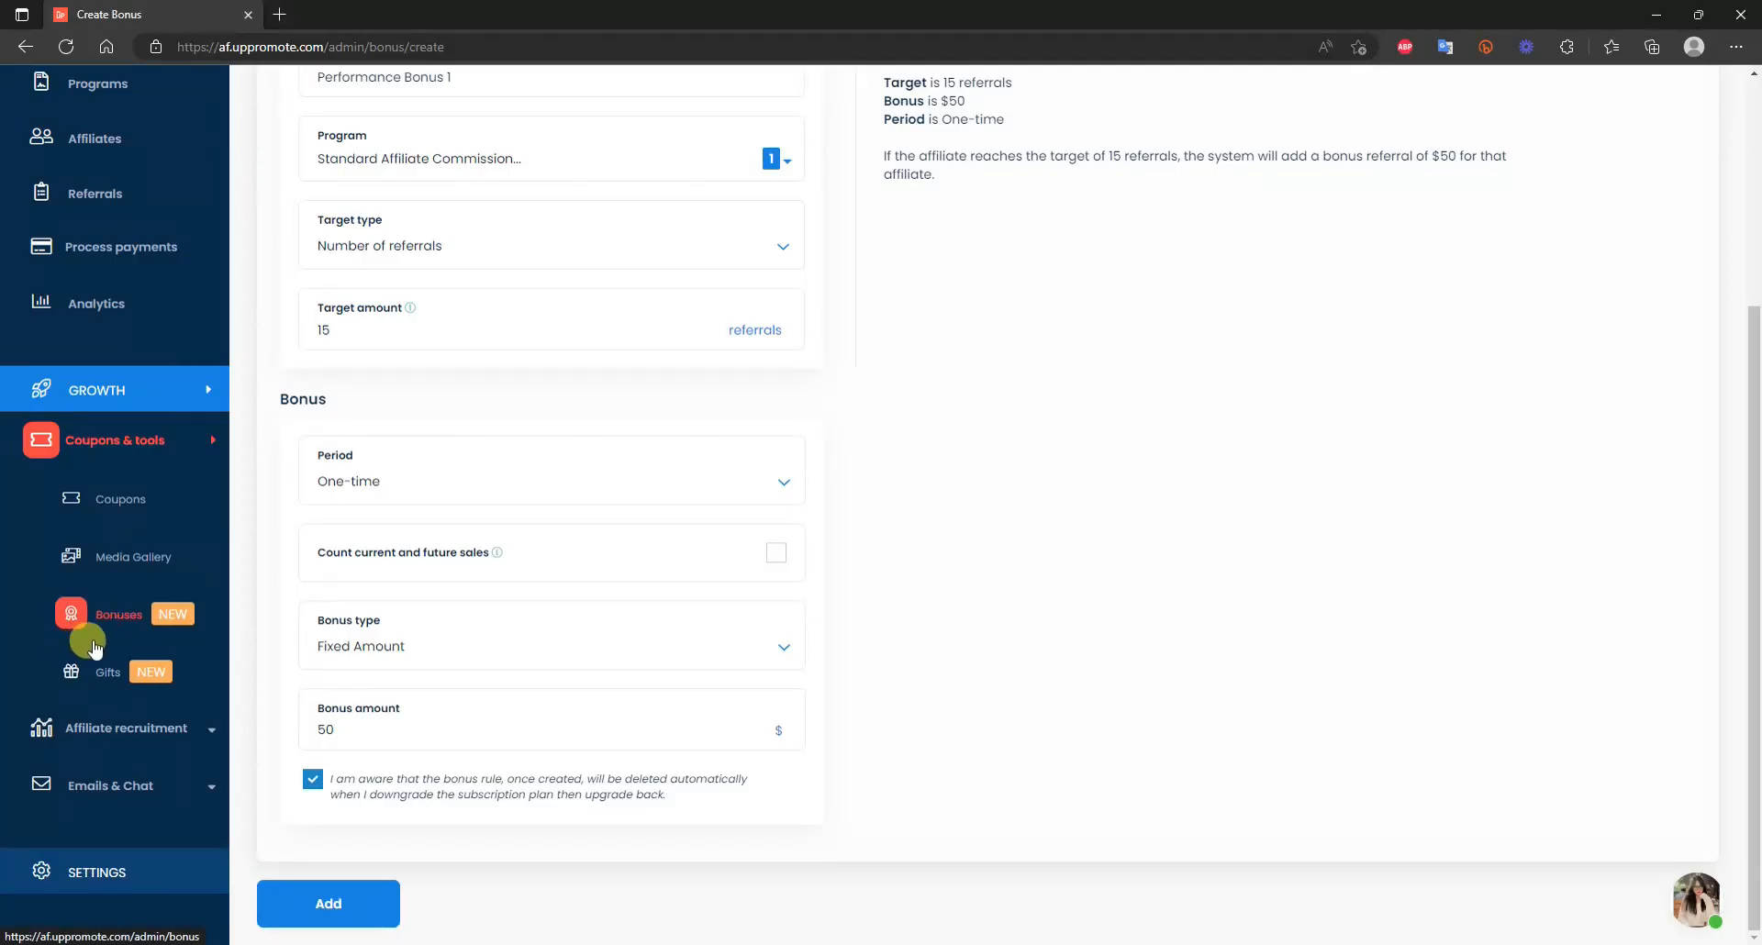
scroll(92, 624, "up", 4)
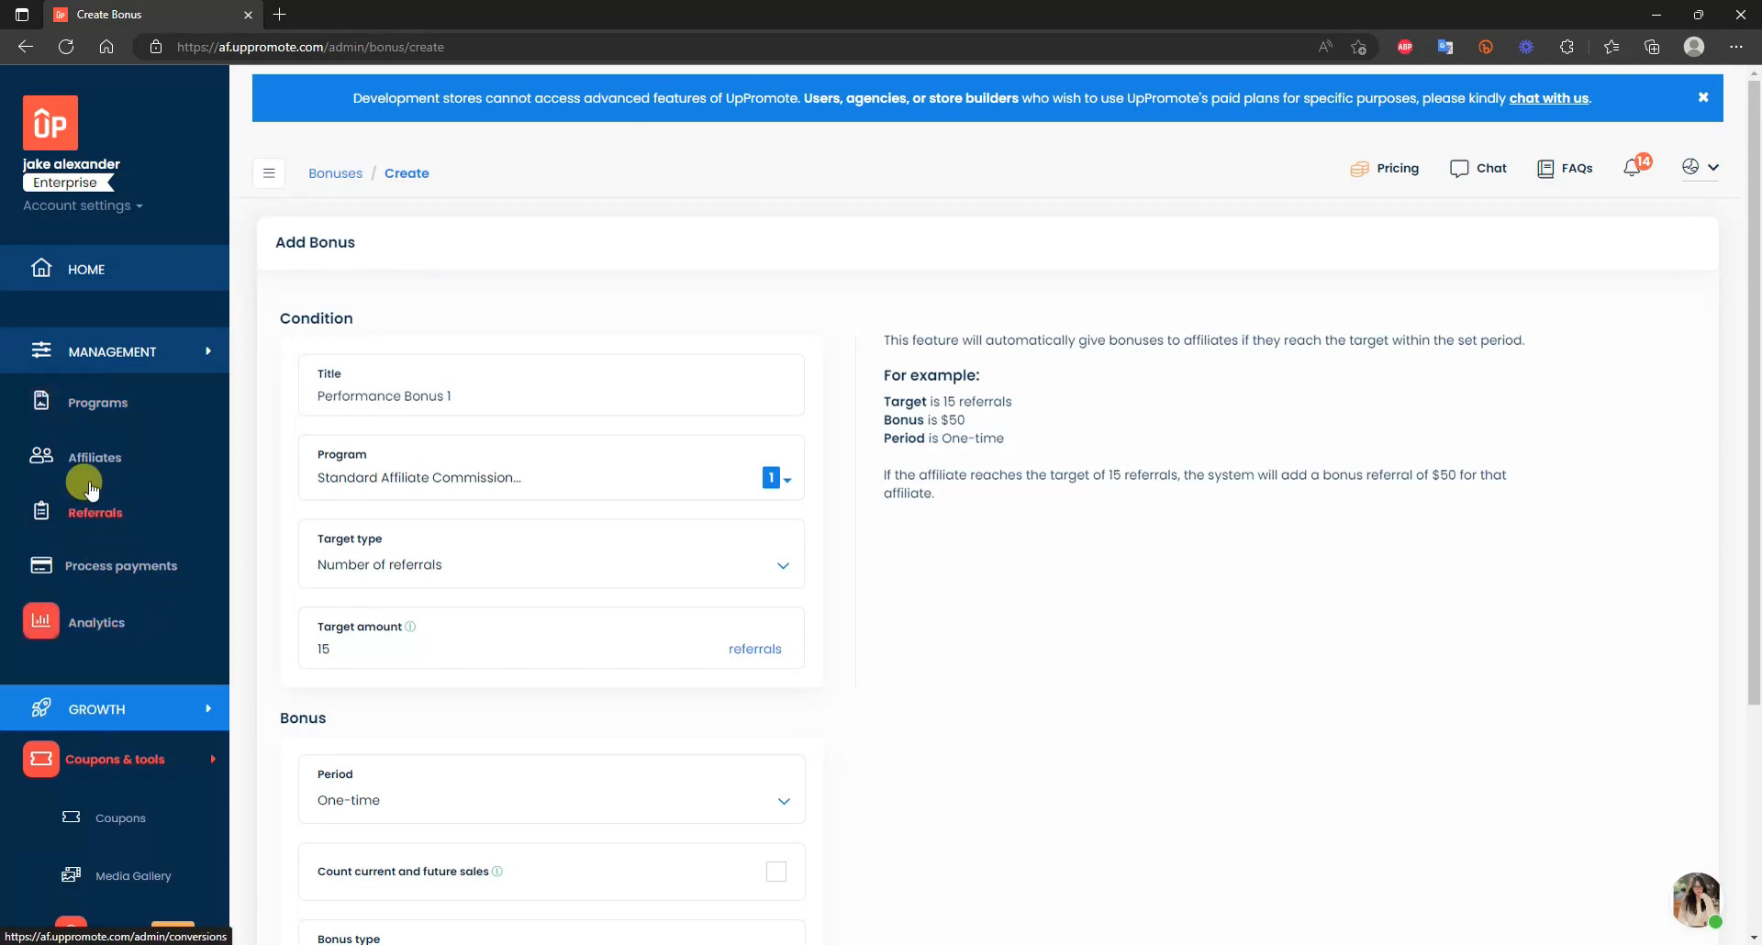
Browse the Programs, Affiliates and Referrals lists.
left_click(129, 402)
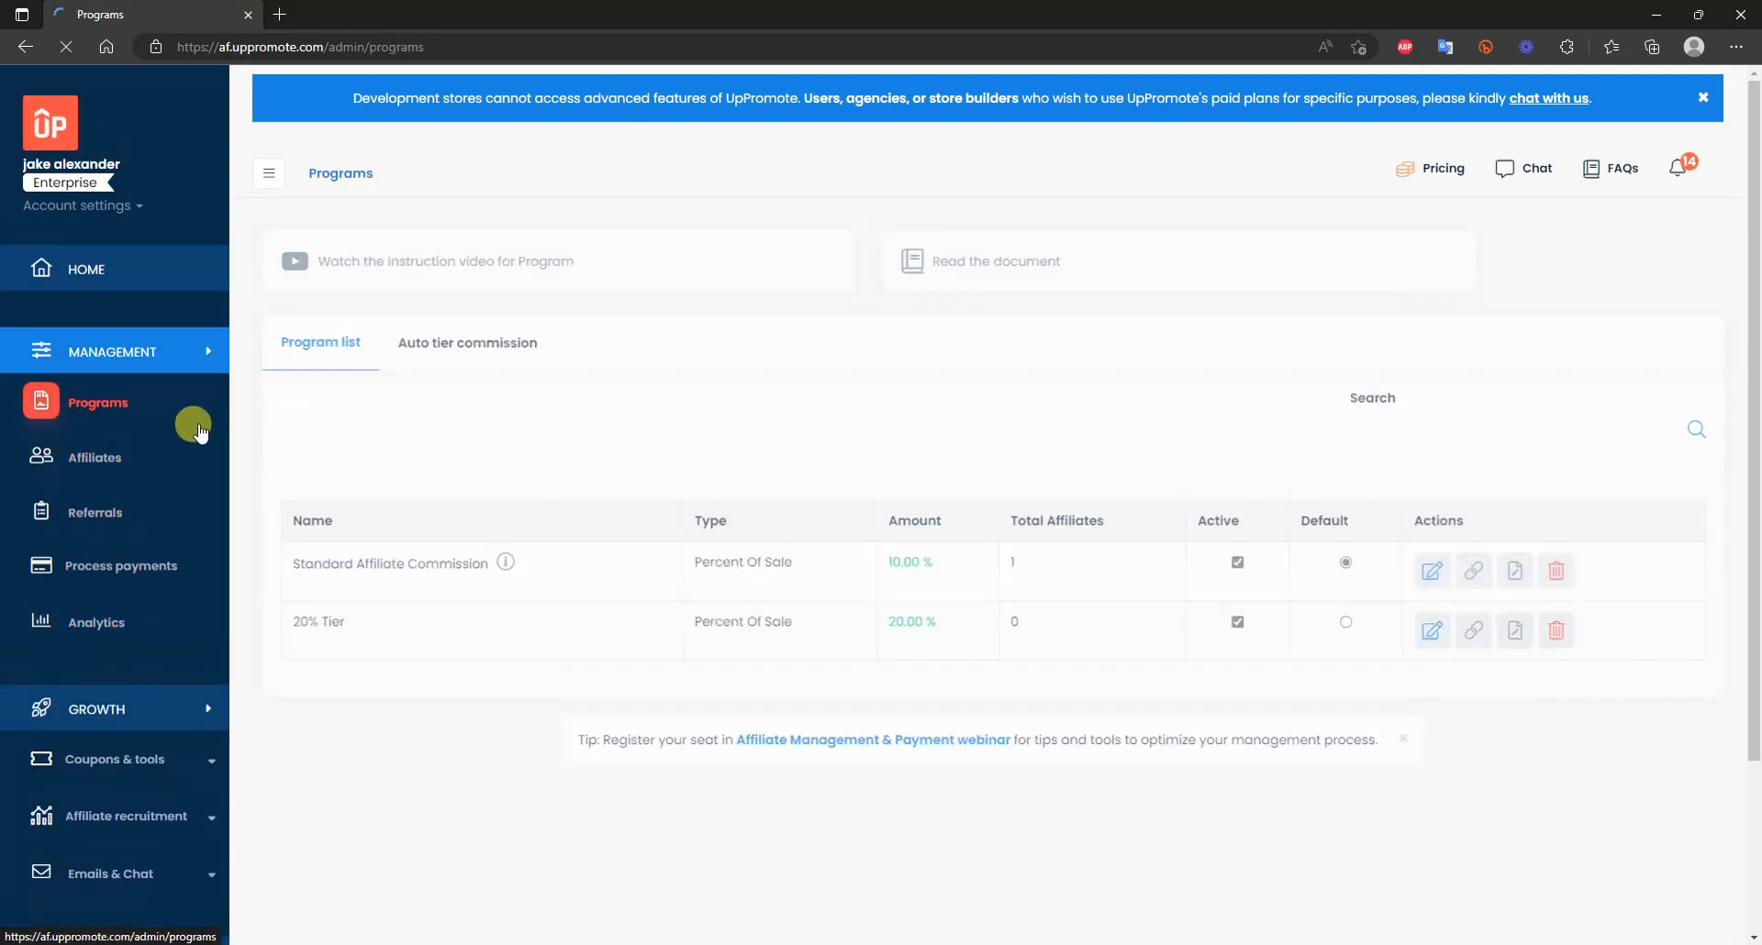
left_click(126, 457)
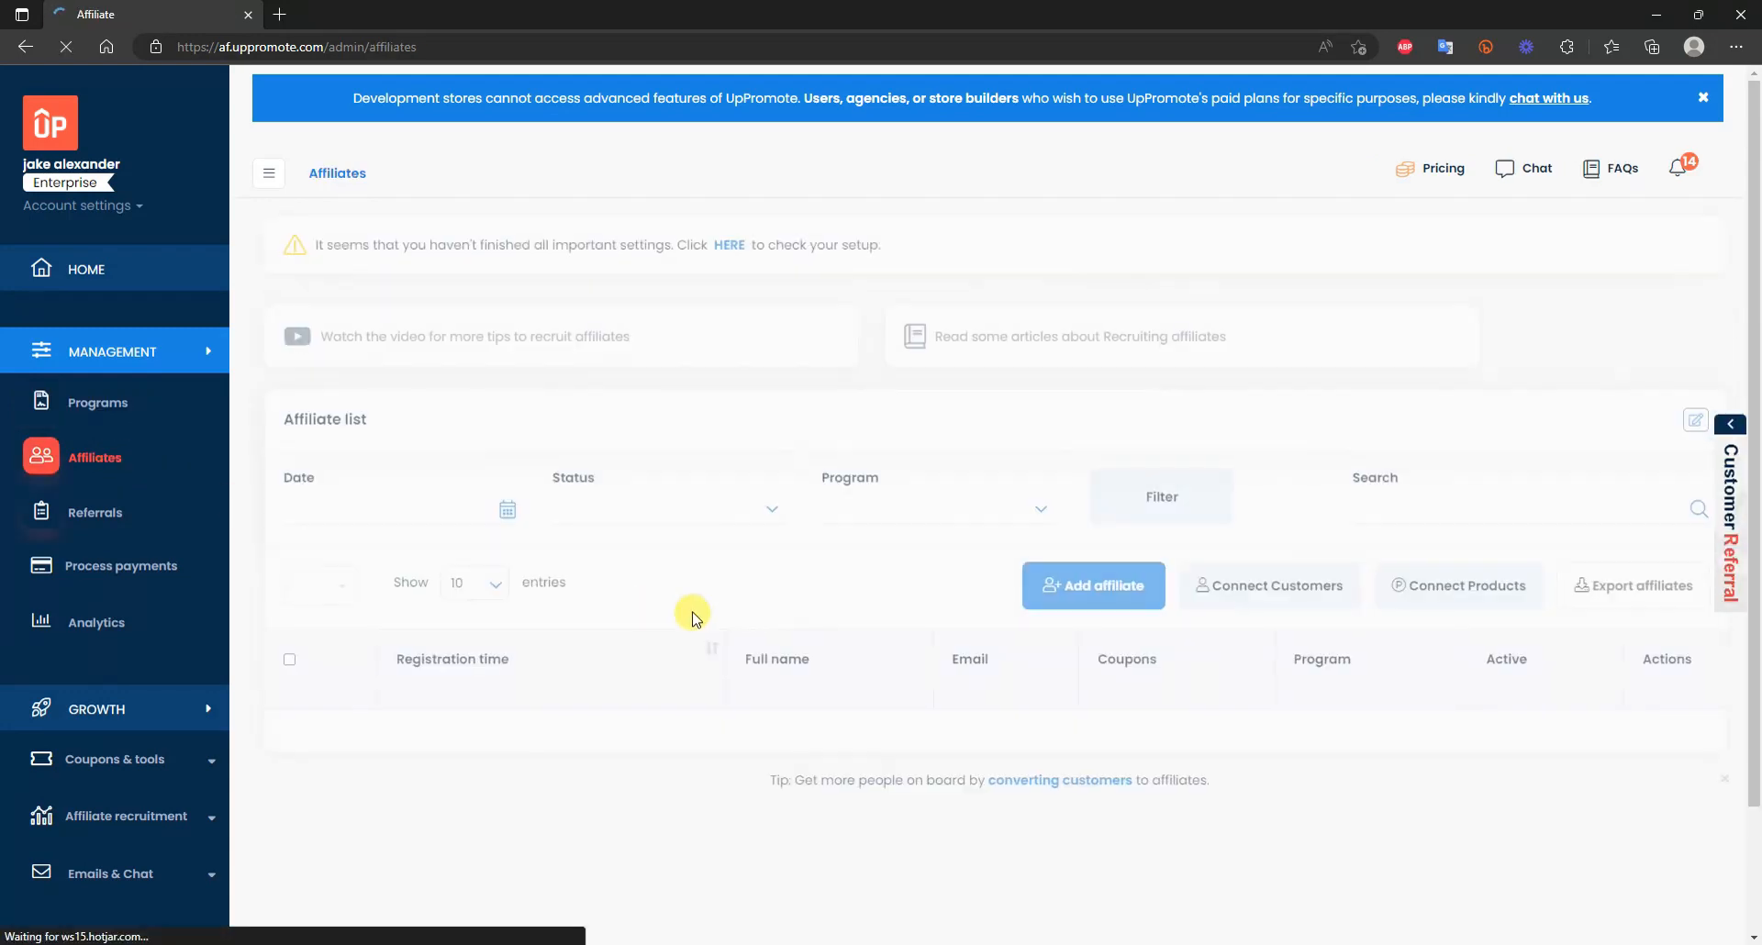
left_click(99, 518)
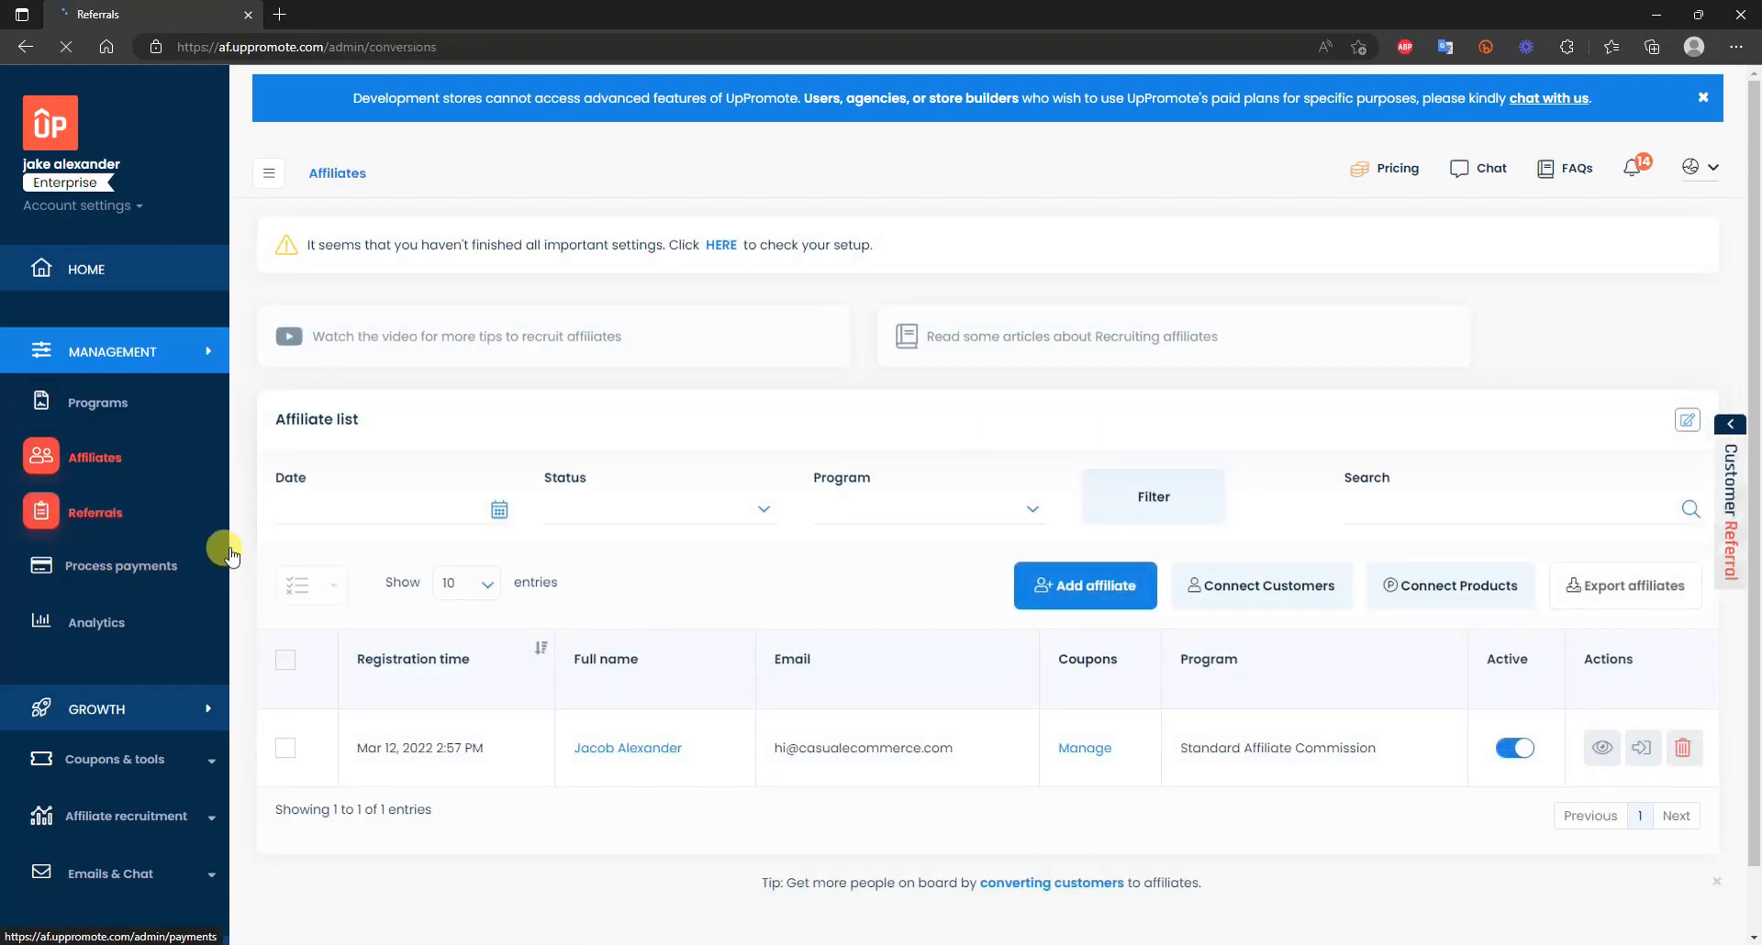
Open Analytics and review the Oct 31 – Nov 29, 2022 charts and top affiliates table.
left_click(157, 629)
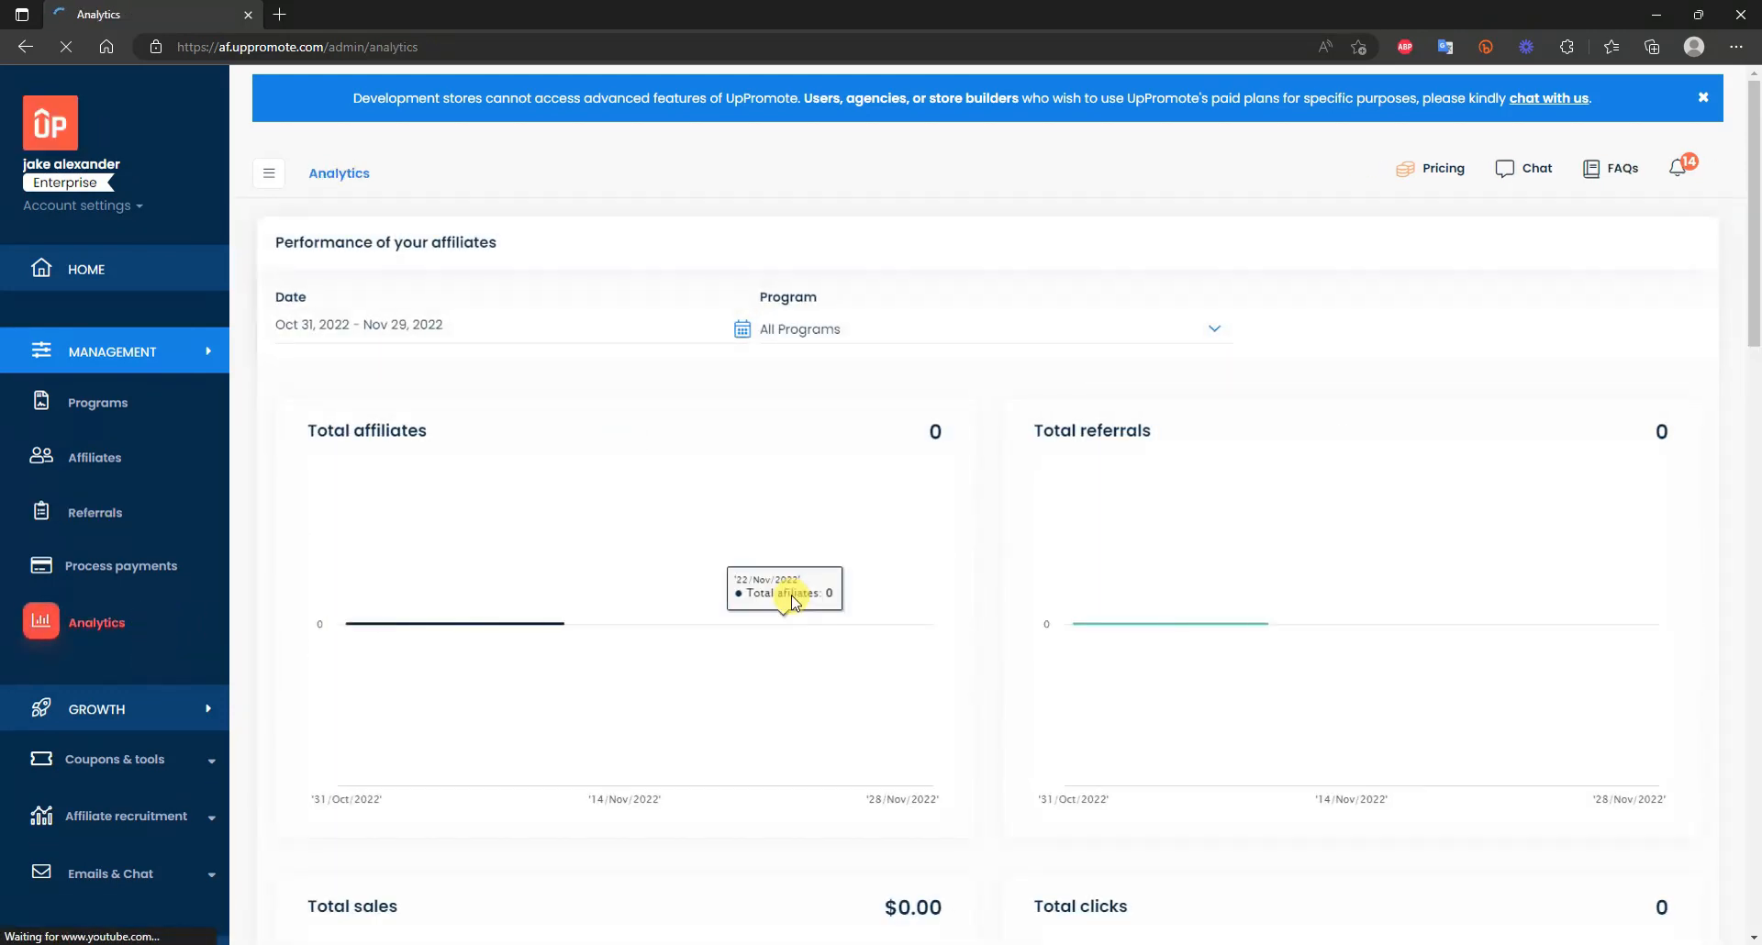
scroll(985, 449, "down", 2)
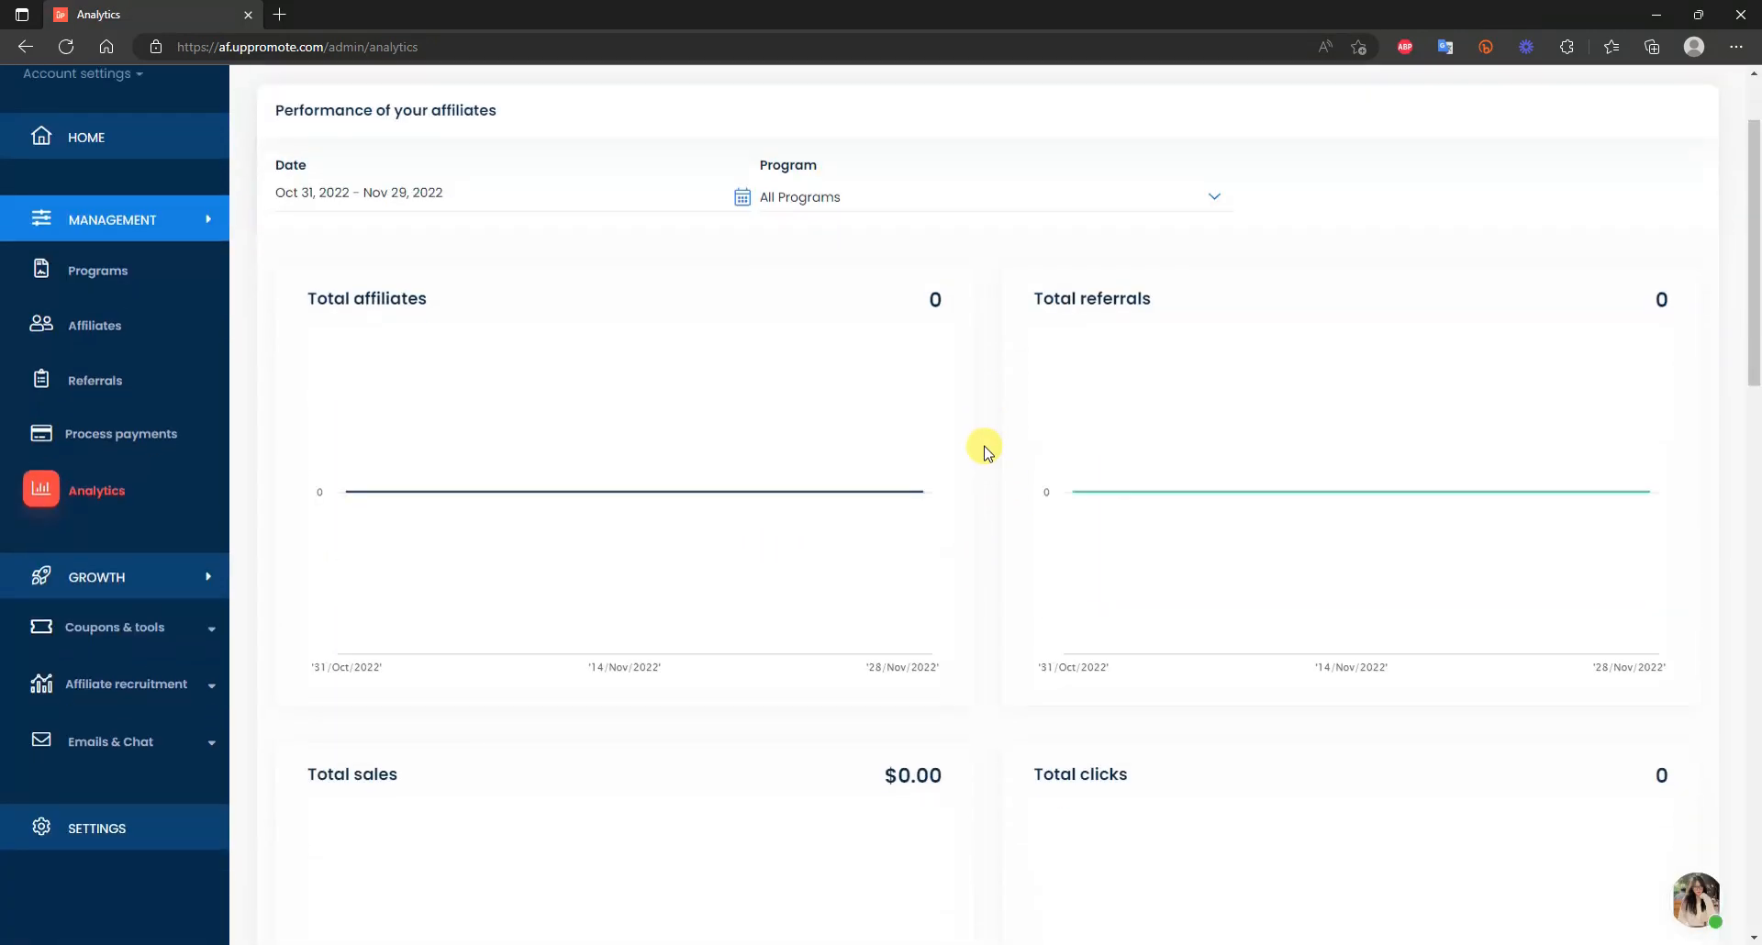
scroll(985, 449, "down", 2)
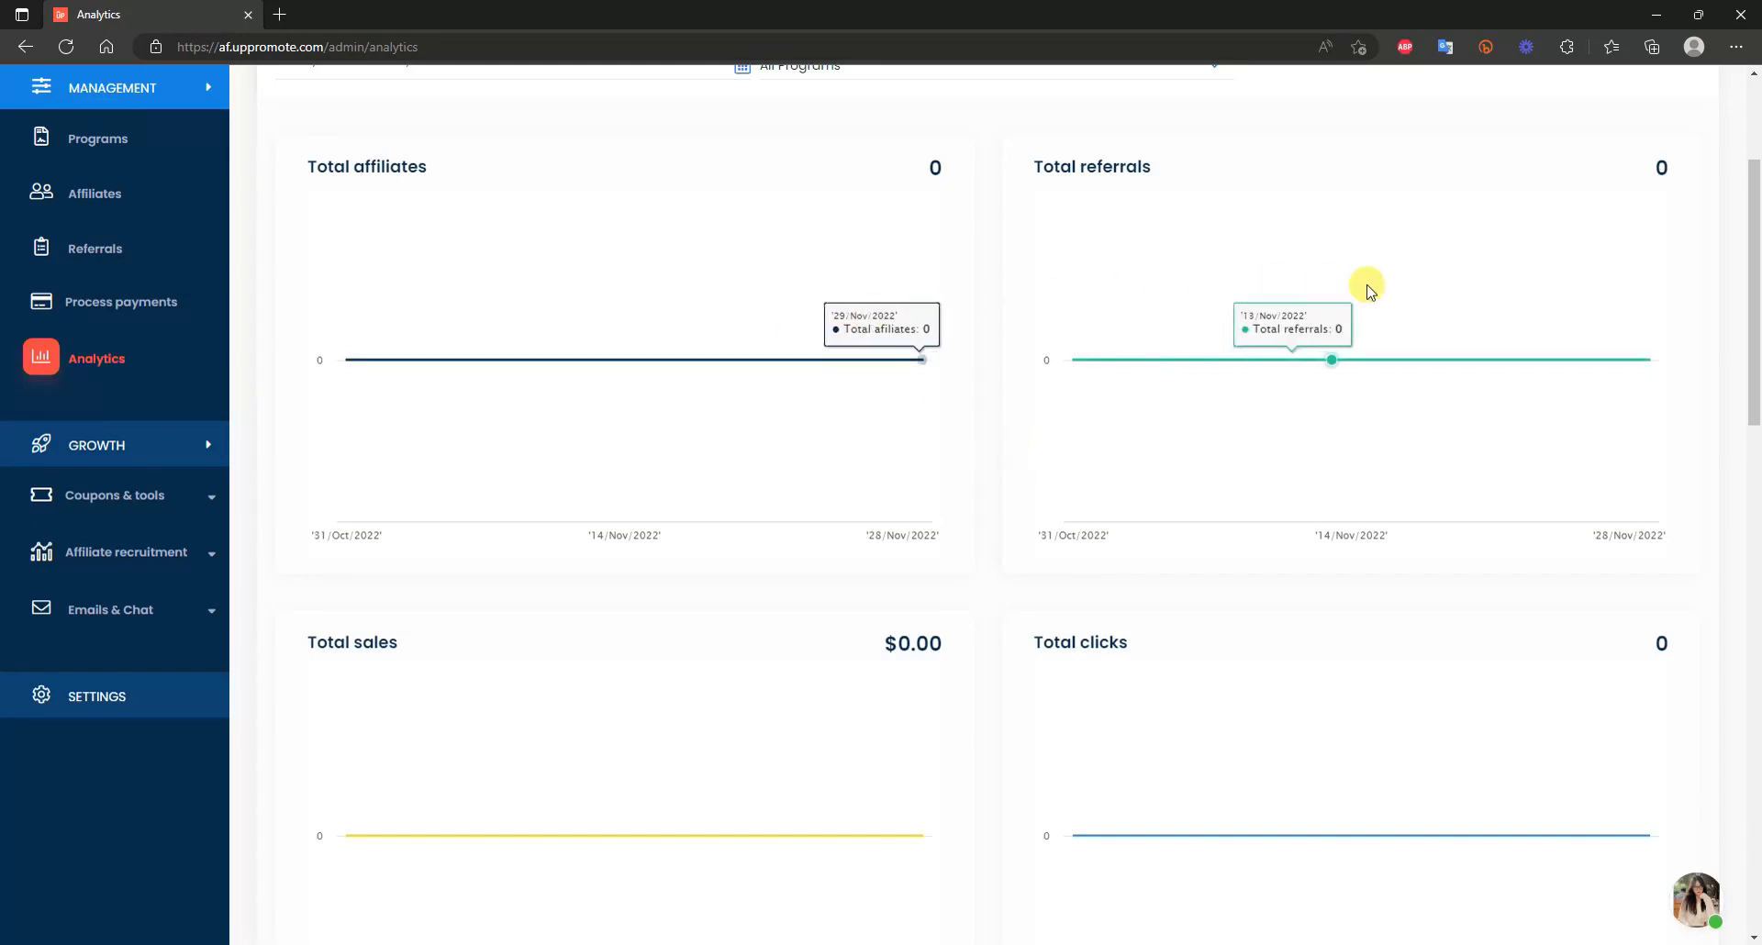
scroll(1313, 367, "down", 5)
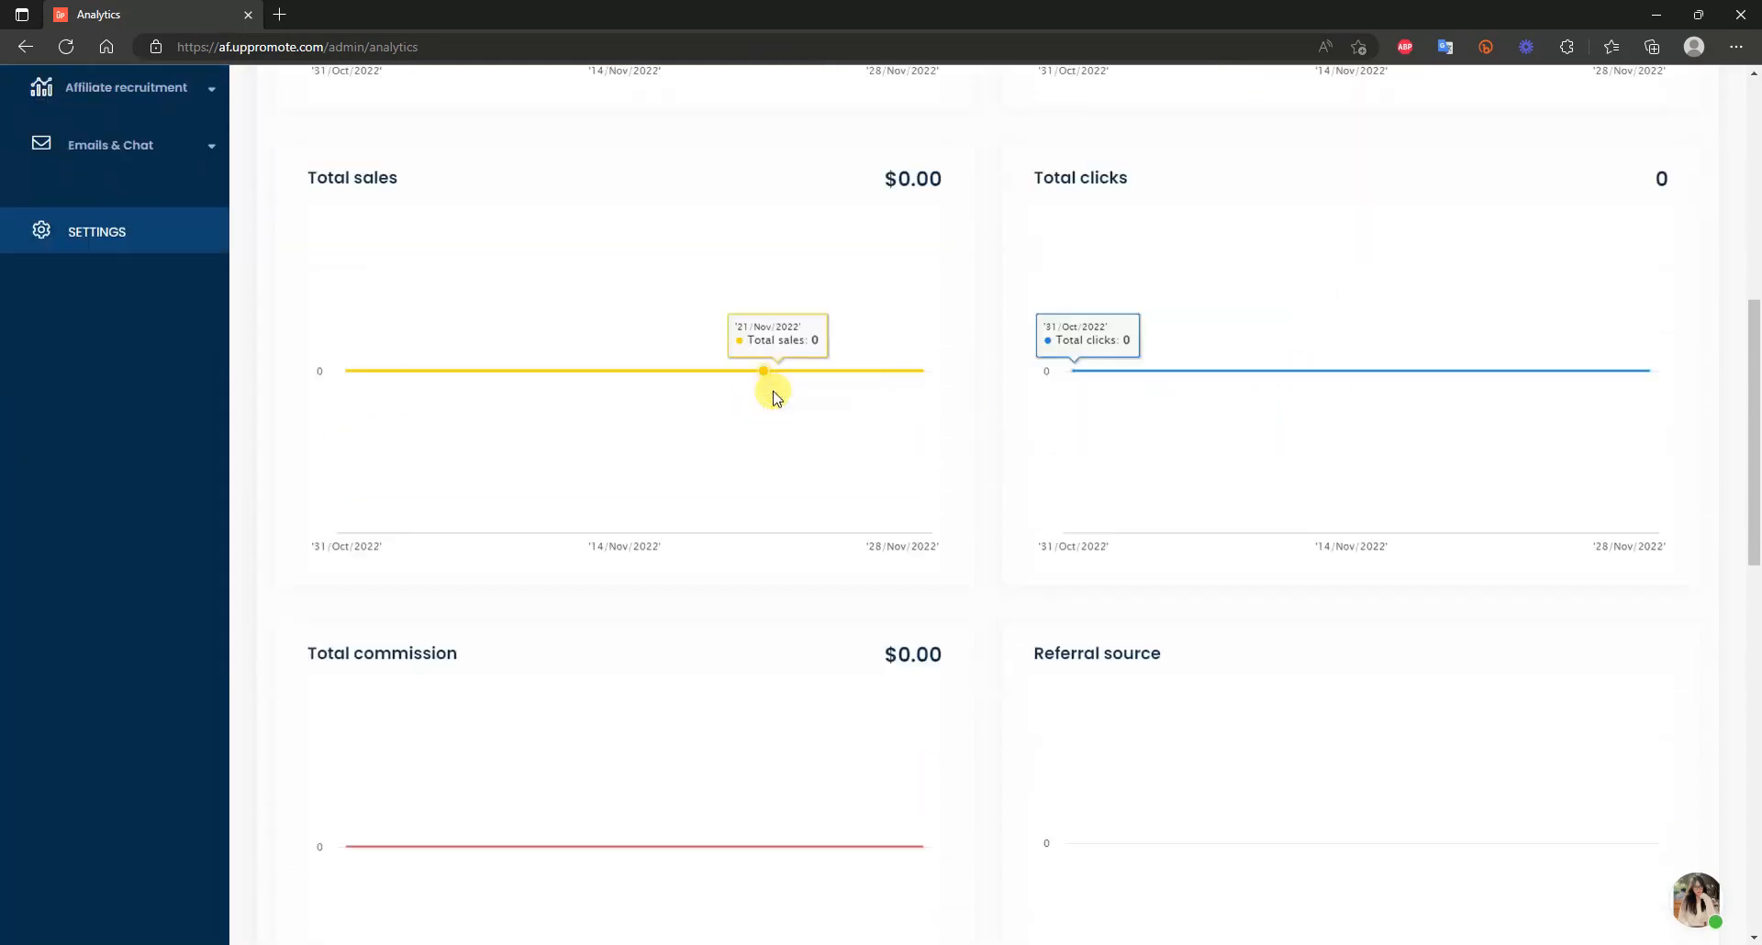
scroll(773, 397, "down", 10)
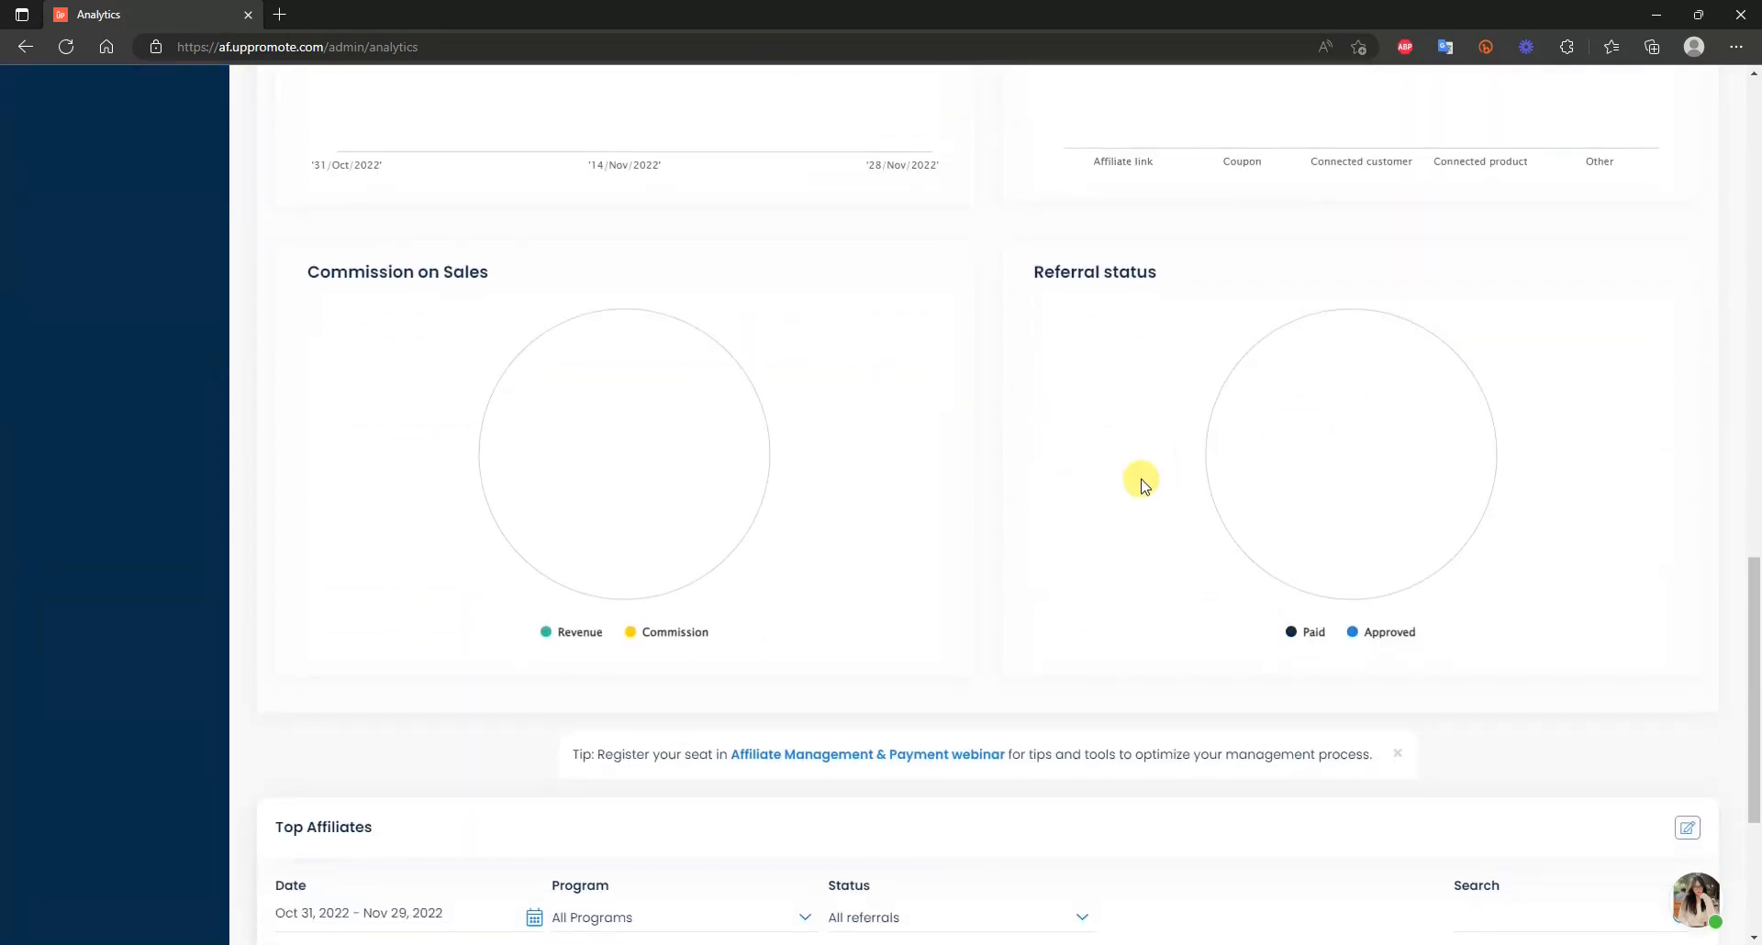
scroll(675, 459, "down", 4)
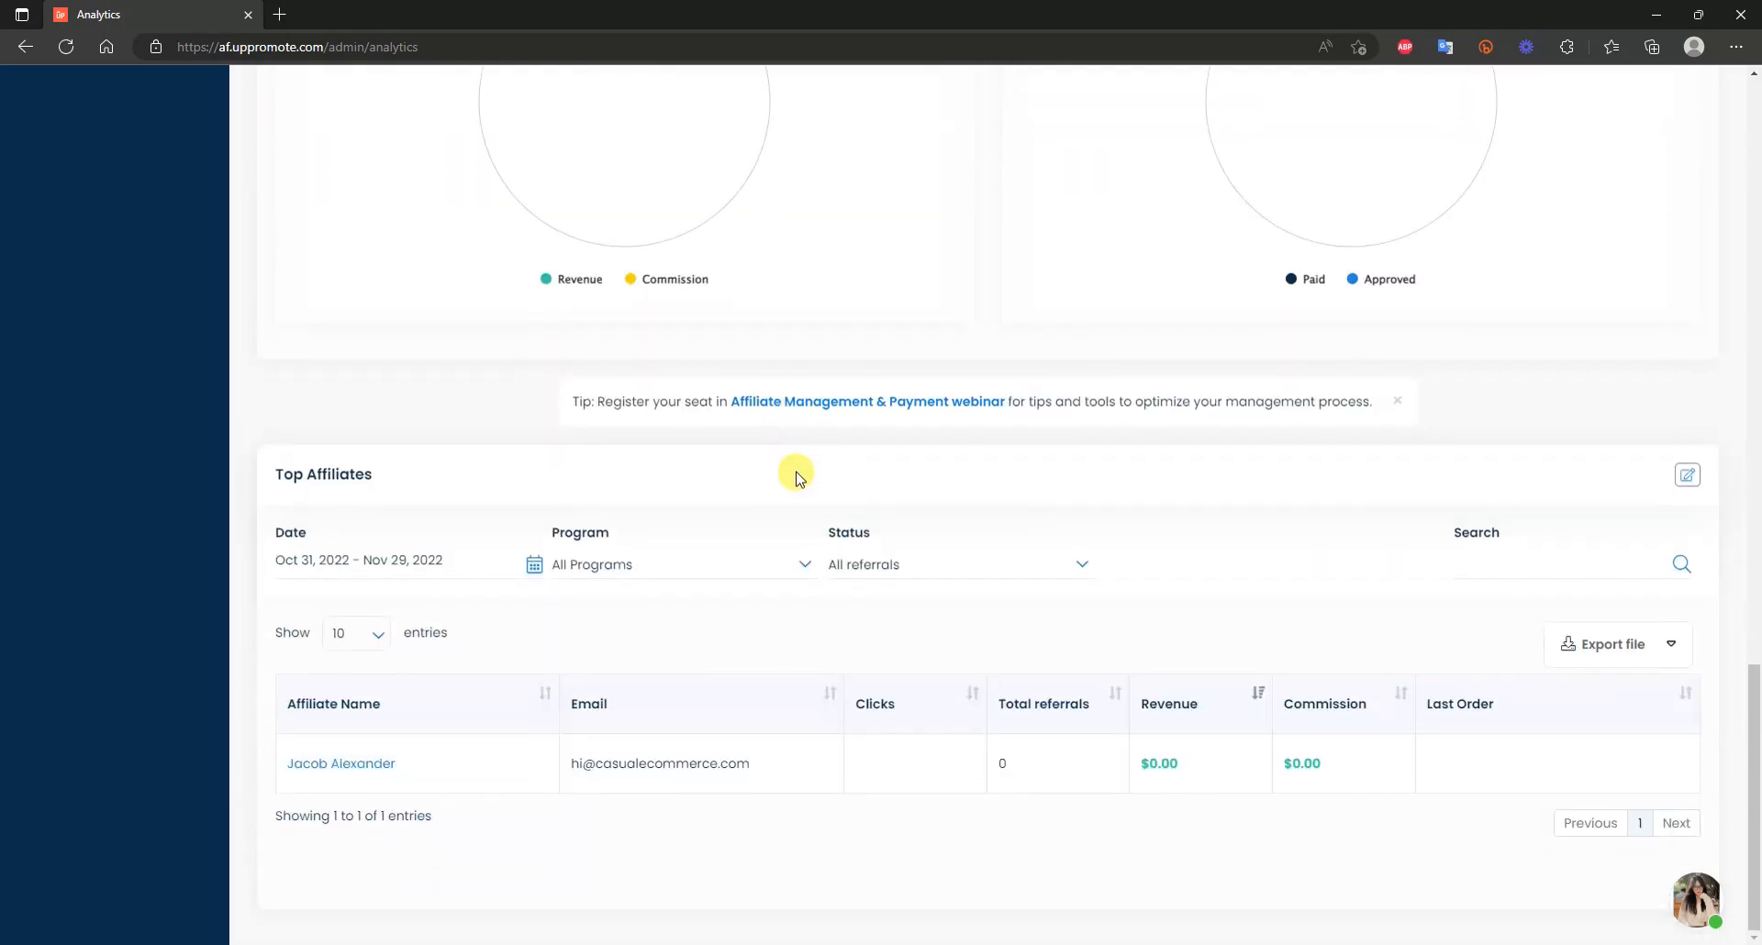
scroll(1018, 656, "up", 20)
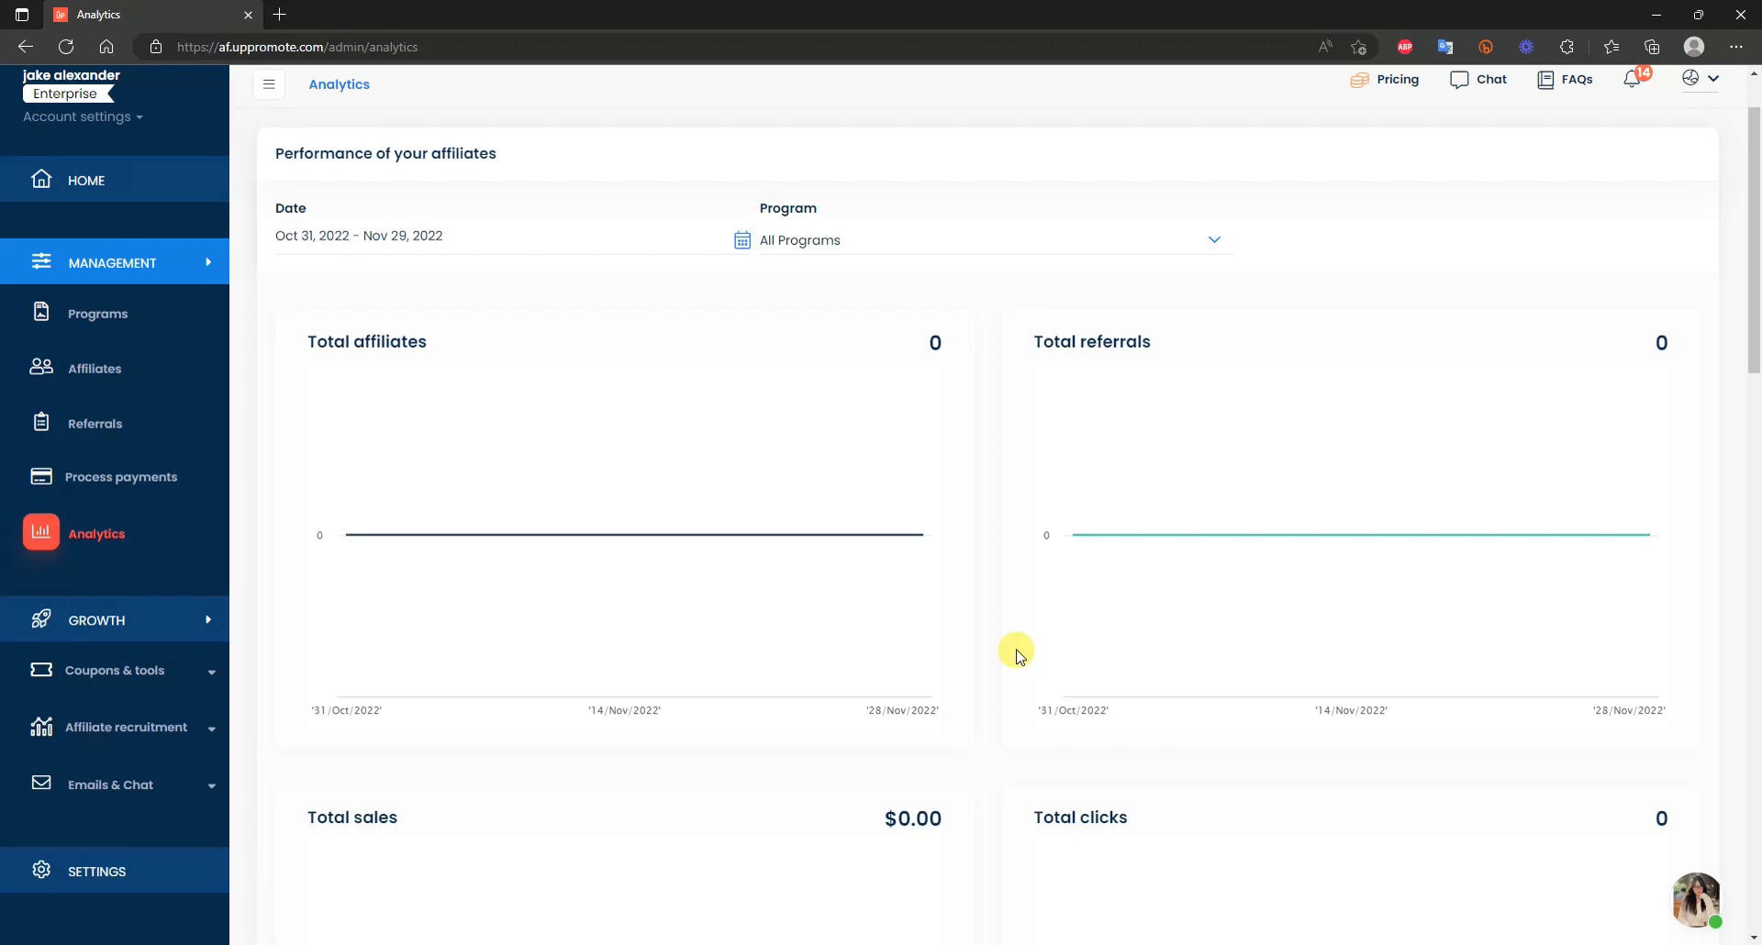
scroll(1016, 652, "up", 2)
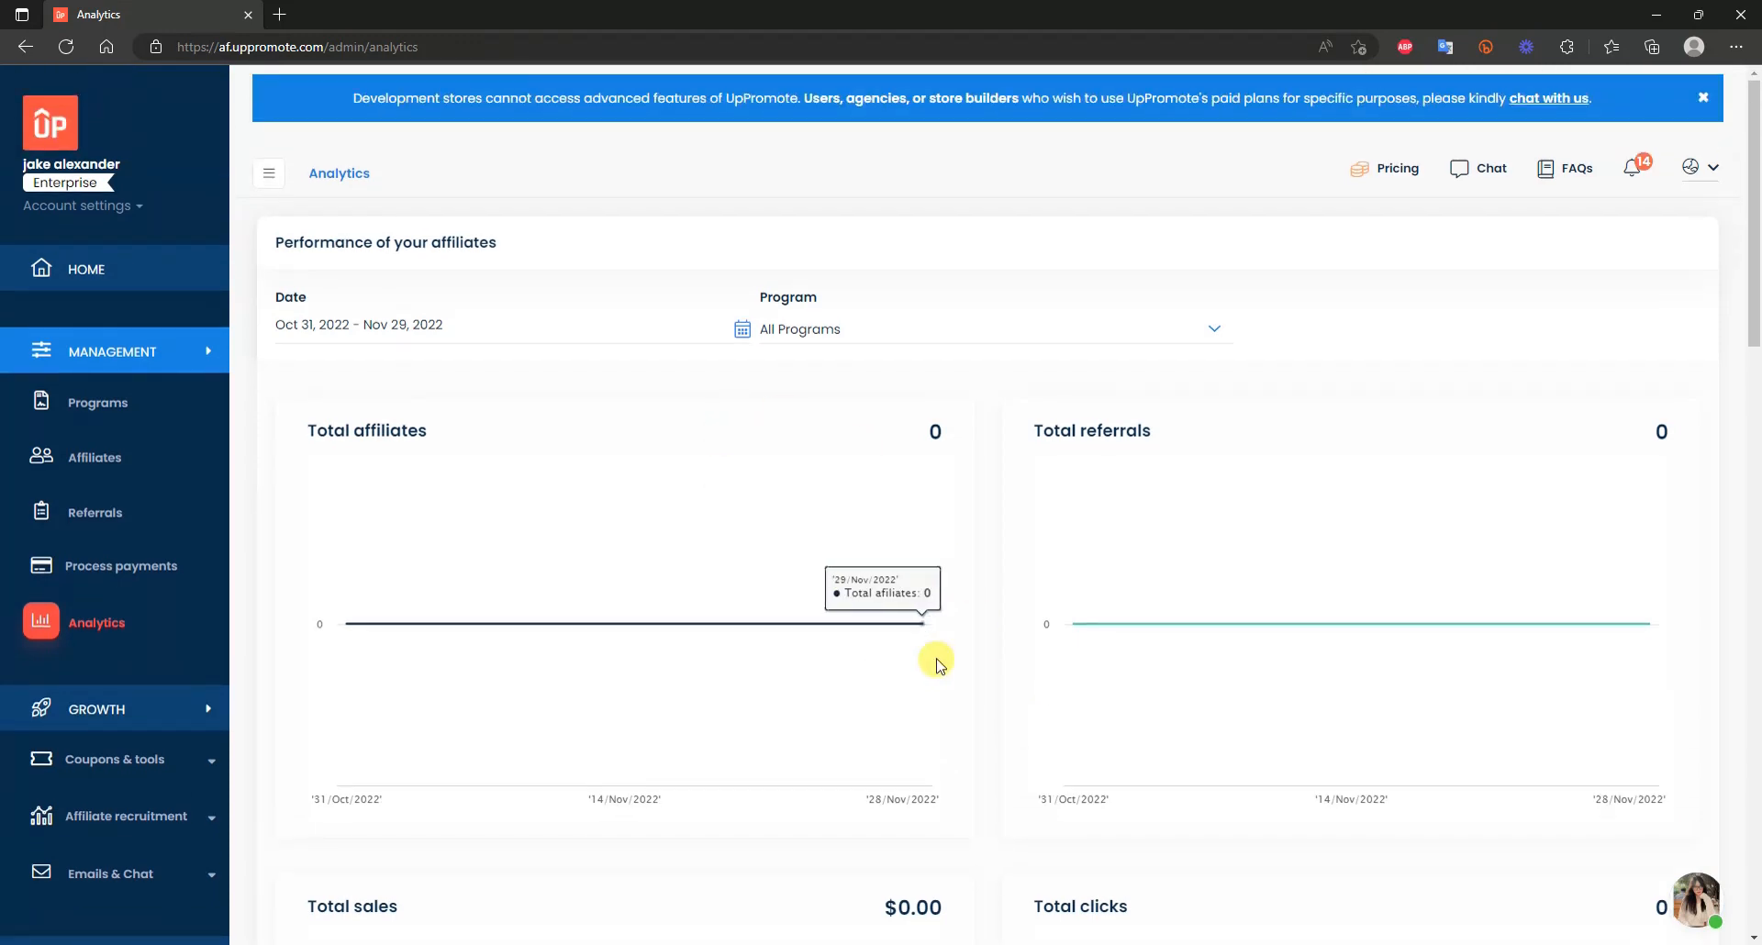